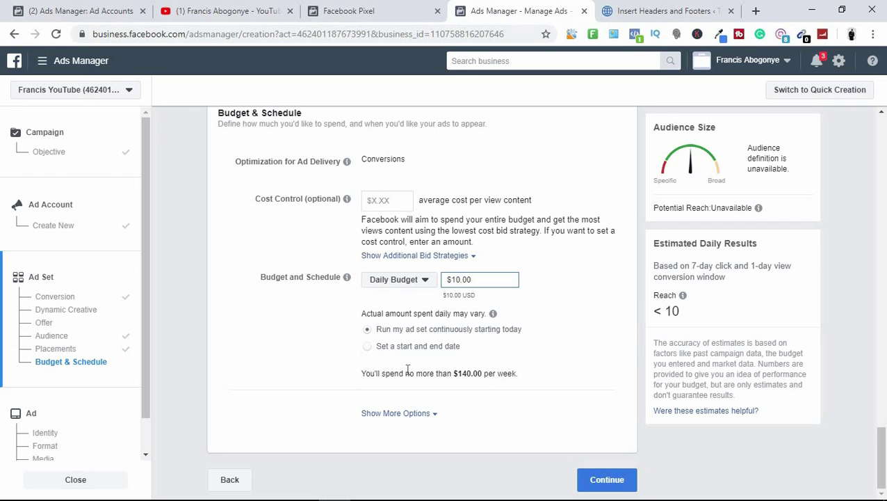
- Check the maximum weekly spend stated beneath the ad set's daily budget
{"action": "left_click_drag", "start_coordinate": [477, 376], "coordinate": [370, 375]}
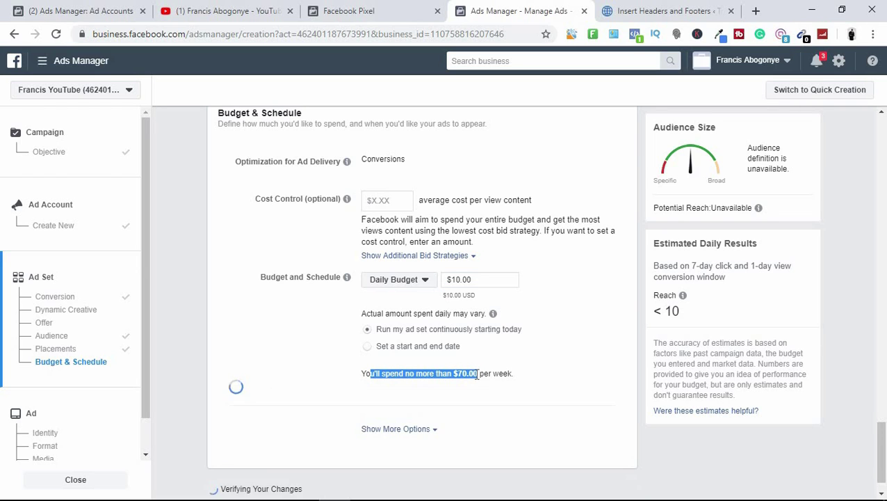
{"action": "left_click", "coordinate": [487, 375]}
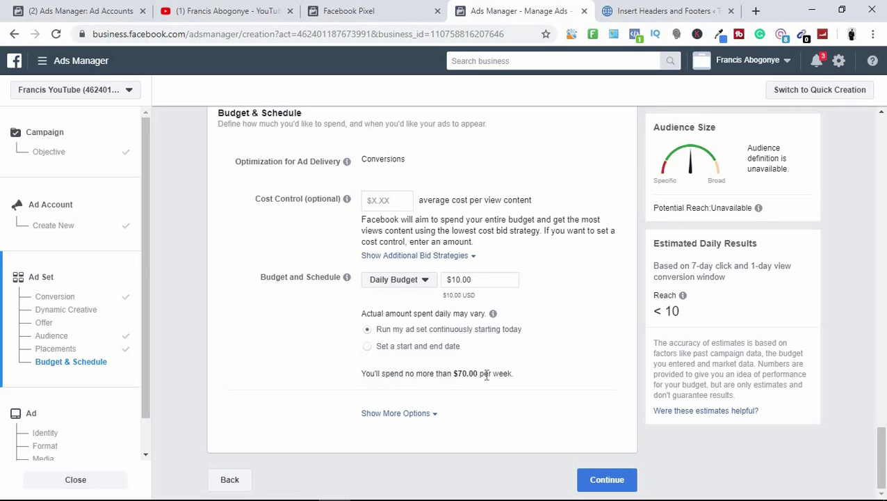
{"action": "double_click", "coordinate": [480, 372]}
{"action": "left_click", "coordinate": [505, 364]}
- Leave the ad set creation page without saving and return to the Ads Manager campaigns overview
{"action": "left_click_drag", "start_coordinate": [885, 451], "coordinate": [884, 113]}
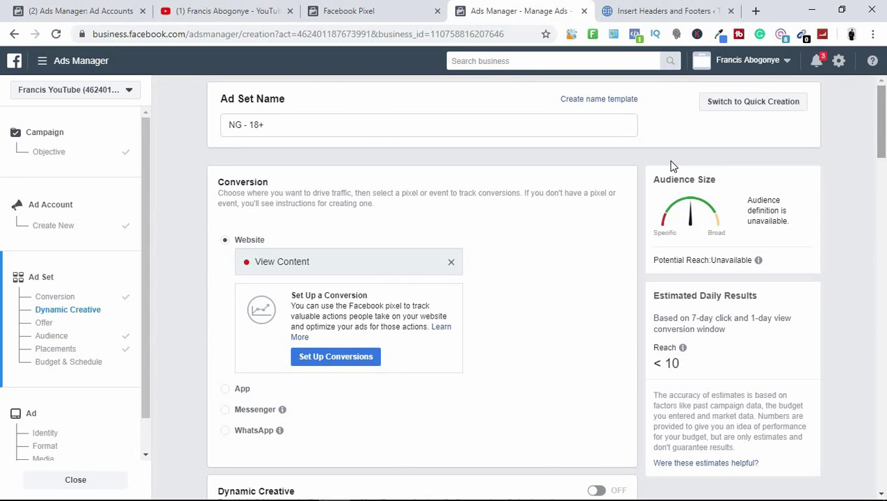
{"action": "left_click", "coordinate": [49, 64]}
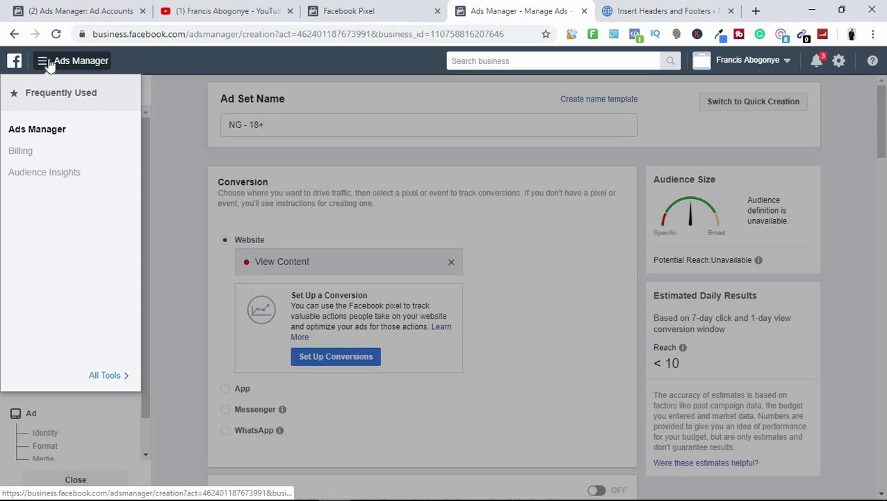
{"action": "left_click", "coordinate": [52, 135]}
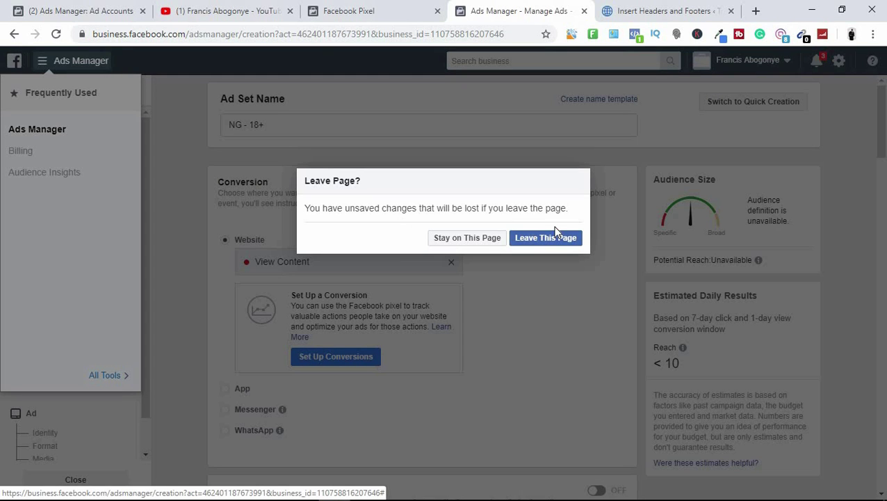
{"action": "left_click", "coordinate": [549, 238]}
{"action": "left_click", "coordinate": [553, 240]}
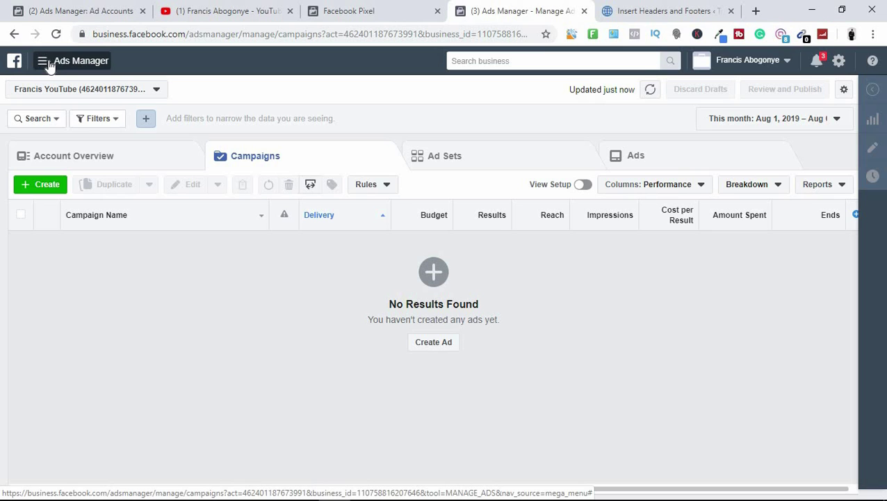
- Open Audience Insights, start with Everyone on Facebook as the audience, and dismiss the location hint
{"action": "left_click", "coordinate": [43, 62]}
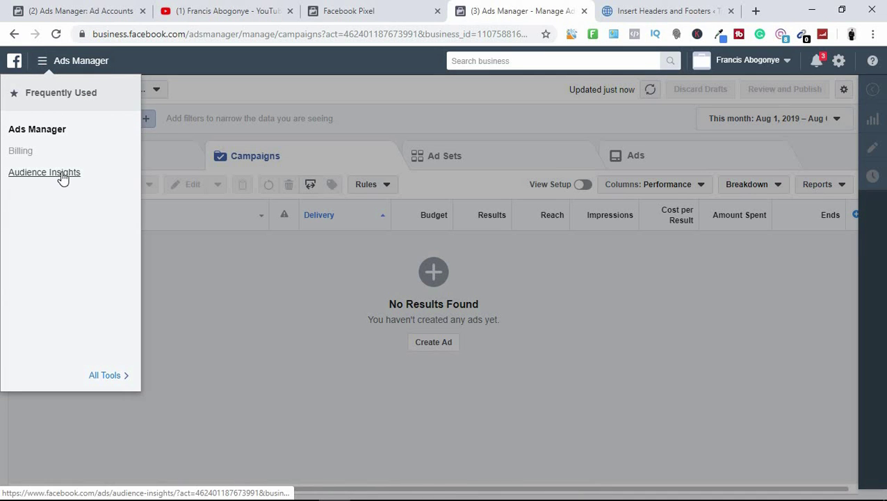
{"action": "left_click", "coordinate": [62, 176]}
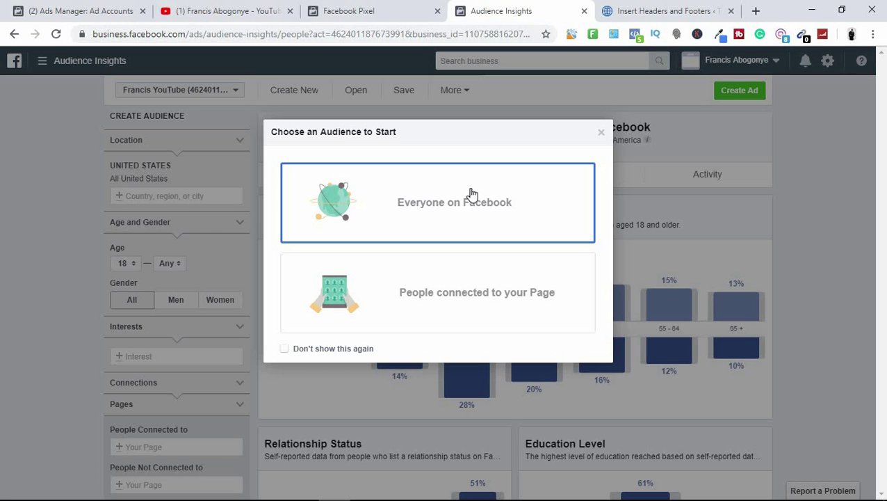
{"action": "left_click", "coordinate": [453, 206]}
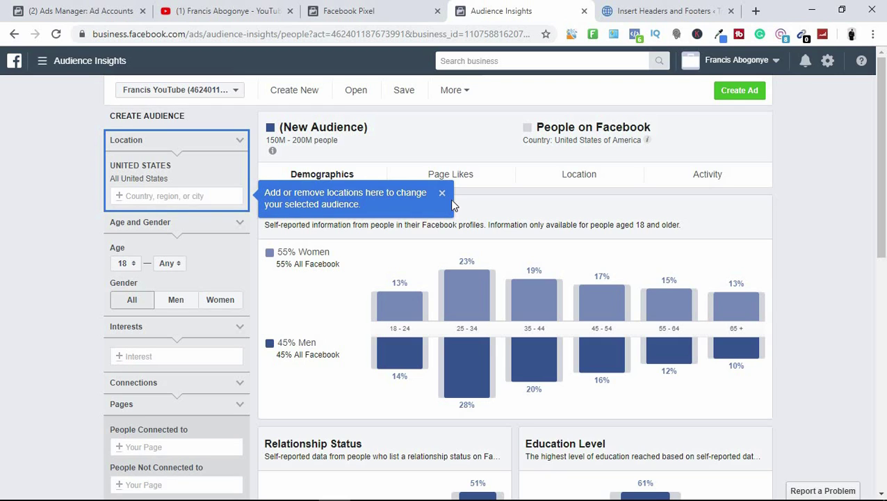
{"action": "left_click", "coordinate": [443, 193]}
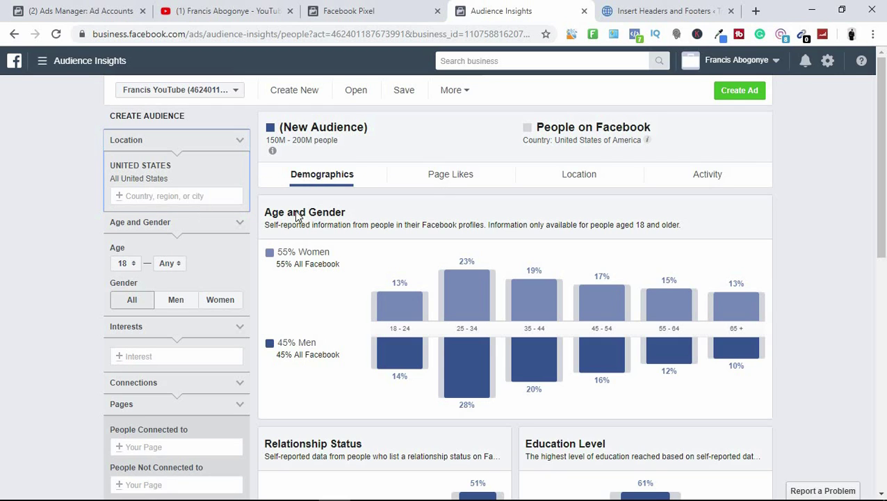
- Look up New Zealand and Nigeria as audience locations and clear the entry
{"action": "left_click", "coordinate": [153, 198]}
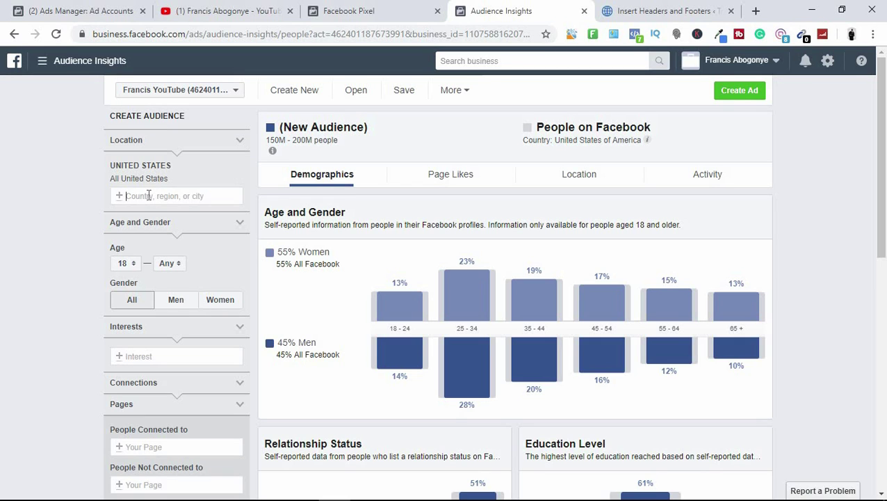
{"action": "type", "text": "New Zea"}
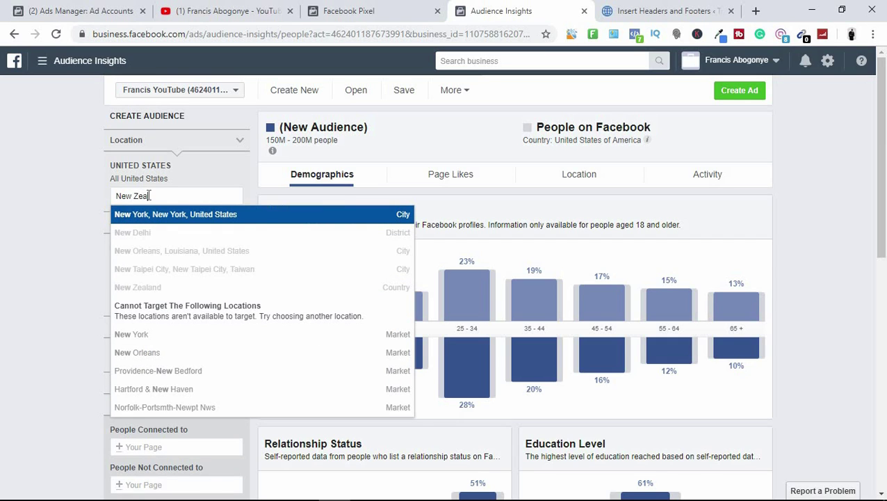
{"action": "key", "text": "BackSpace"}
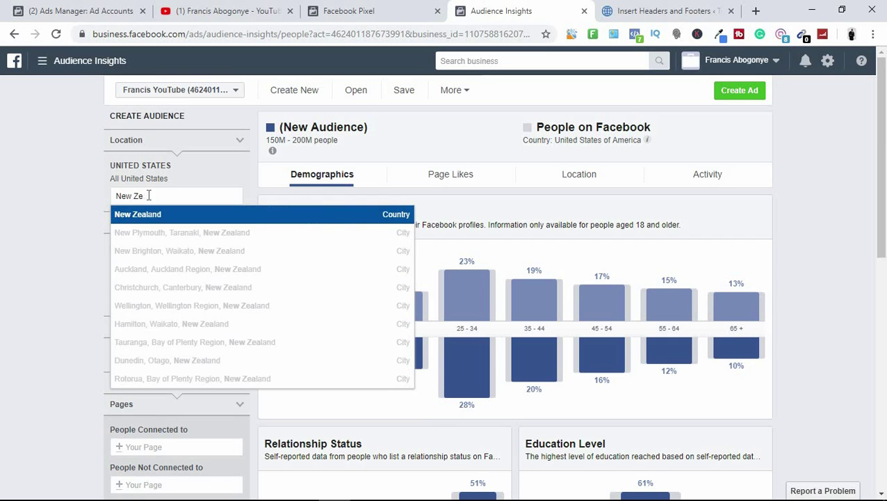
{"action": "type", "text": "al"}
{"action": "key", "text": "ctrl+a"}
{"action": "type", "text": "Nigeri"}
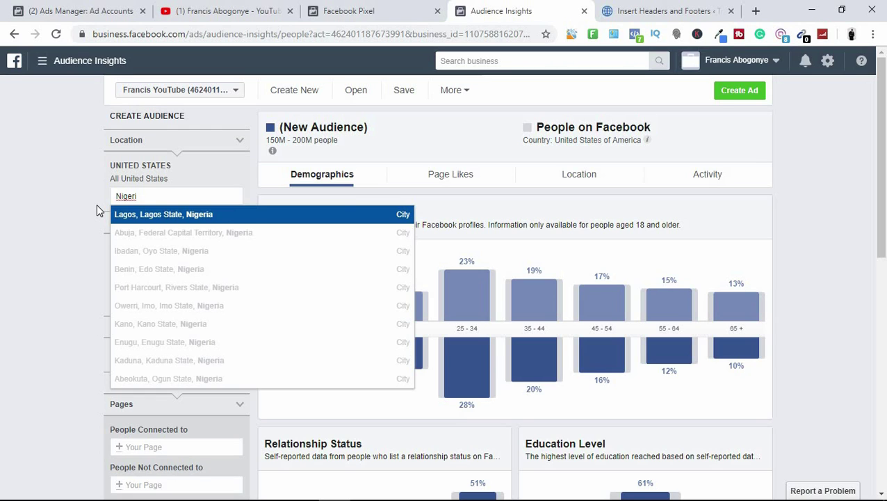
{"action": "type", "text": "a"}
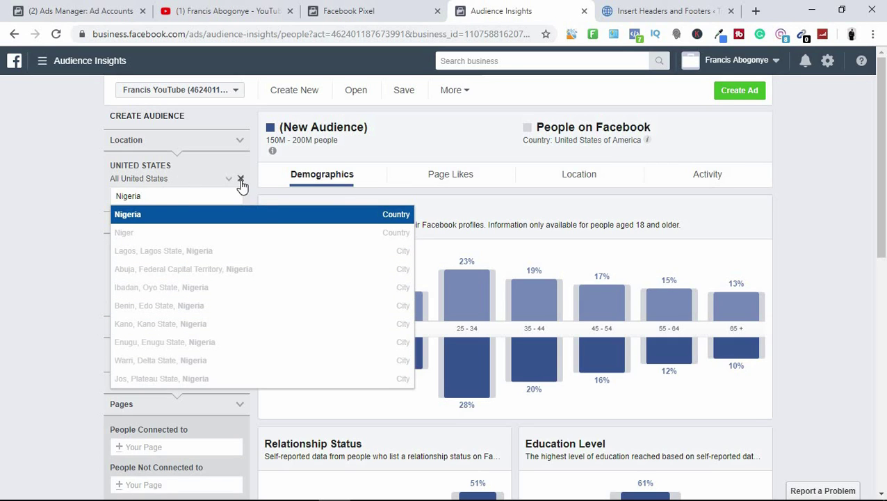
{"action": "left_click_drag", "start_coordinate": [141, 196], "coordinate": [92, 194]}
{"action": "key", "text": "BackSpace"}
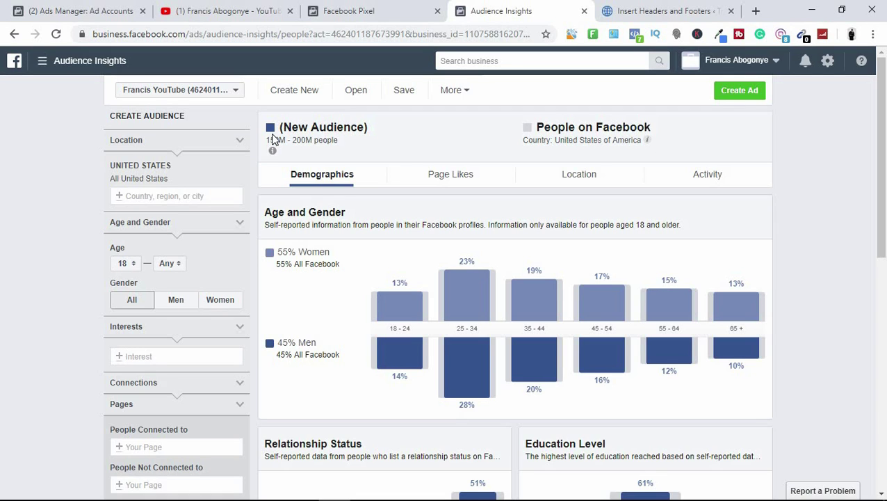
- Examine the new audience's estimated size and its split between women and men in the demographics
{"action": "left_click_drag", "start_coordinate": [284, 125], "coordinate": [367, 133]}
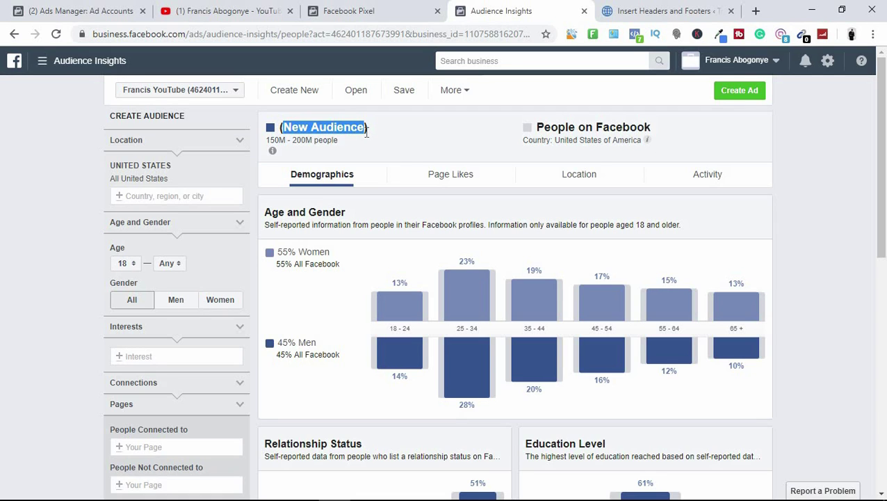
{"action": "left_click", "coordinate": [379, 143]}
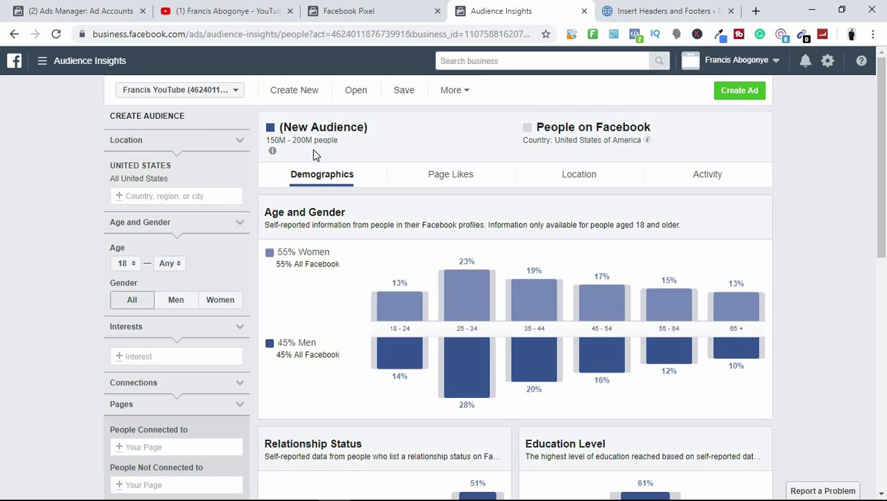
{"action": "left_click_drag", "start_coordinate": [274, 140], "coordinate": [312, 142]}
{"action": "left_click", "coordinate": [326, 141]}
{"action": "mouse_move", "coordinate": [273, 152]}
{"action": "left_click_drag", "start_coordinate": [352, 269], "coordinate": [310, 343]}
{"action": "left_click", "coordinate": [309, 344]}
{"action": "left_click_drag", "start_coordinate": [292, 354], "coordinate": [349, 358]}
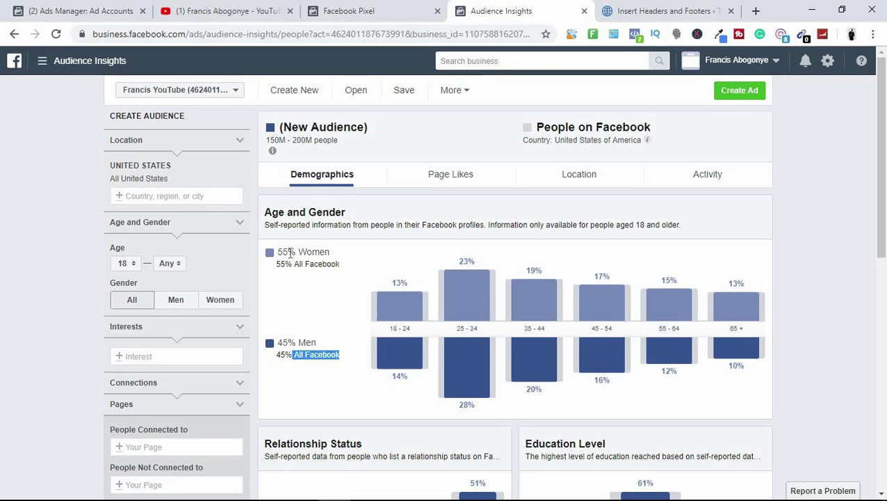
{"action": "left_click_drag", "start_coordinate": [290, 252], "coordinate": [337, 260]}
{"action": "left_click", "coordinate": [337, 260]}
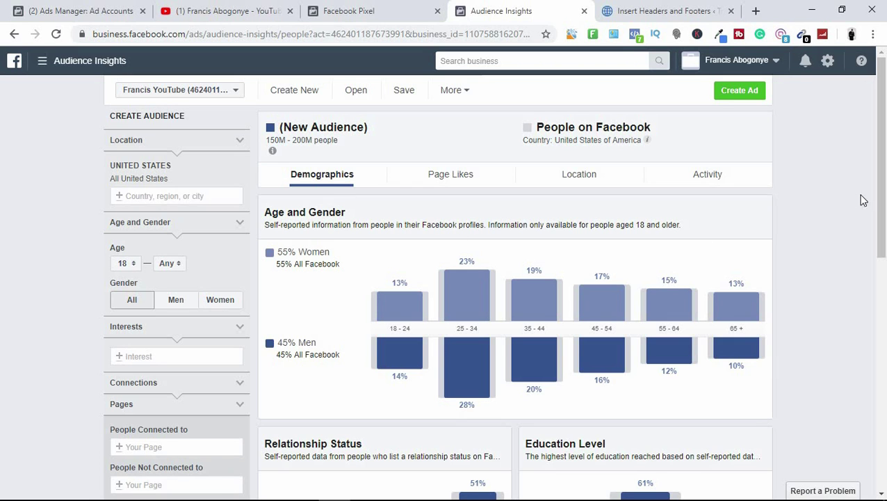
- Examine the audience's relationship status, education level and job title charts in the demographics
{"action": "left_click_drag", "start_coordinate": [884, 156], "coordinate": [884, 314]}
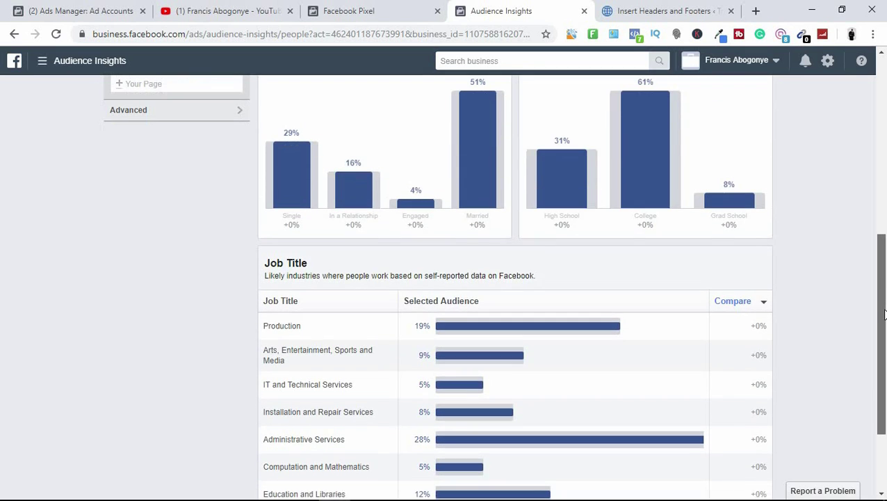
{"action": "left_click_drag", "start_coordinate": [884, 278], "coordinate": [884, 255]}
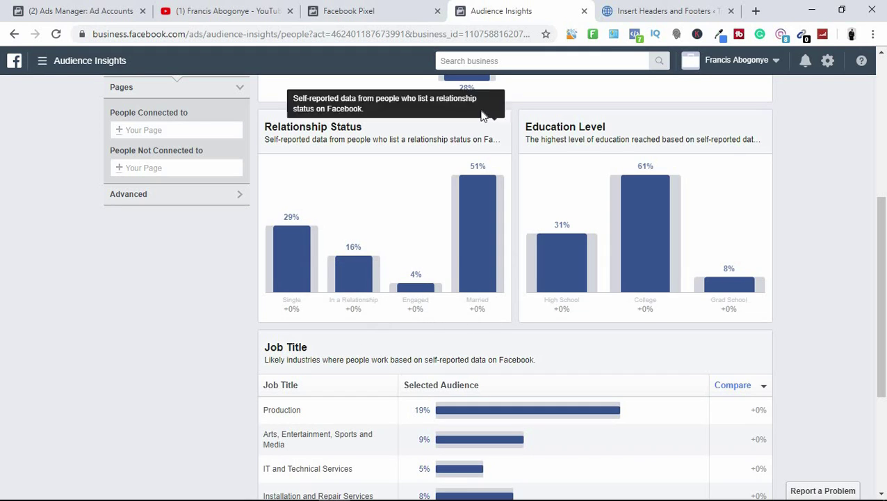
{"action": "mouse_move", "coordinate": [474, 182]}
{"action": "left_click_drag", "start_coordinate": [388, 139], "coordinate": [459, 137]}
{"action": "left_click", "coordinate": [459, 133]}
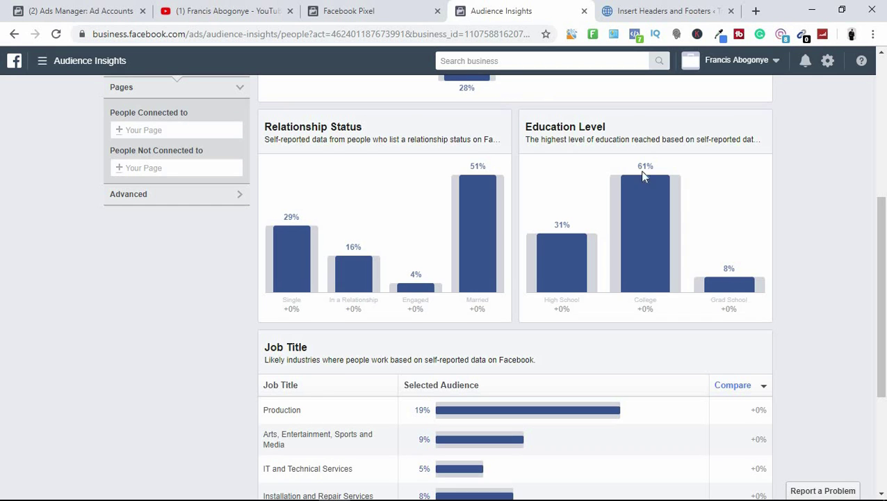
{"action": "scroll", "coordinate": [884, 179], "scroll_direction": "up", "scroll_amount": 1}
{"action": "scroll", "coordinate": [884, 179], "scroll_direction": "up", "scroll_amount": 3}
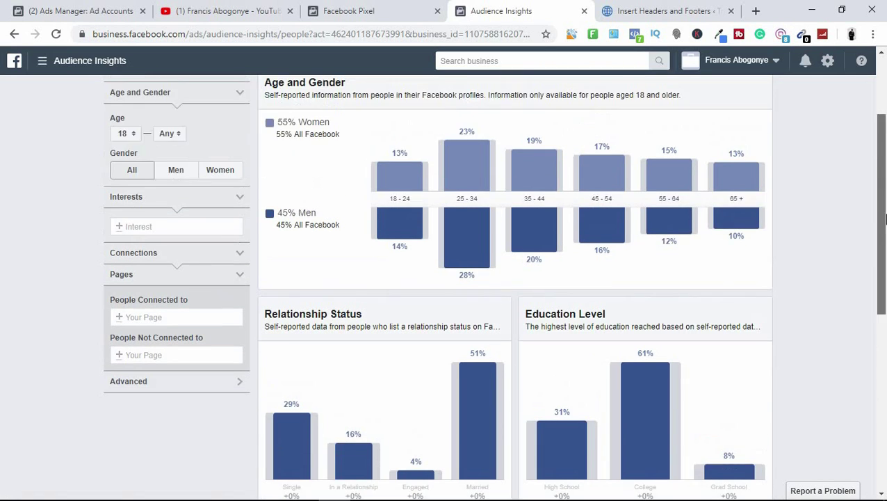
{"action": "scroll", "coordinate": [885, 179], "scroll_direction": "down", "scroll_amount": 2}
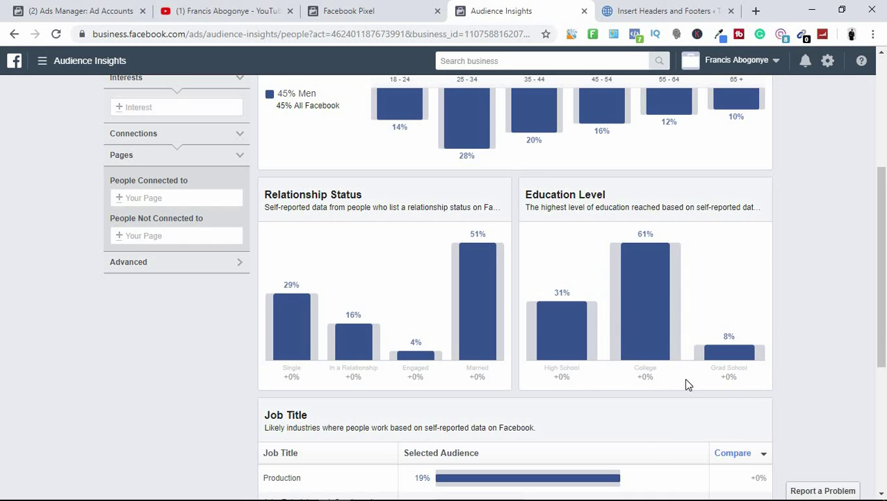
{"action": "left_click_drag", "start_coordinate": [885, 261], "coordinate": [885, 376]}
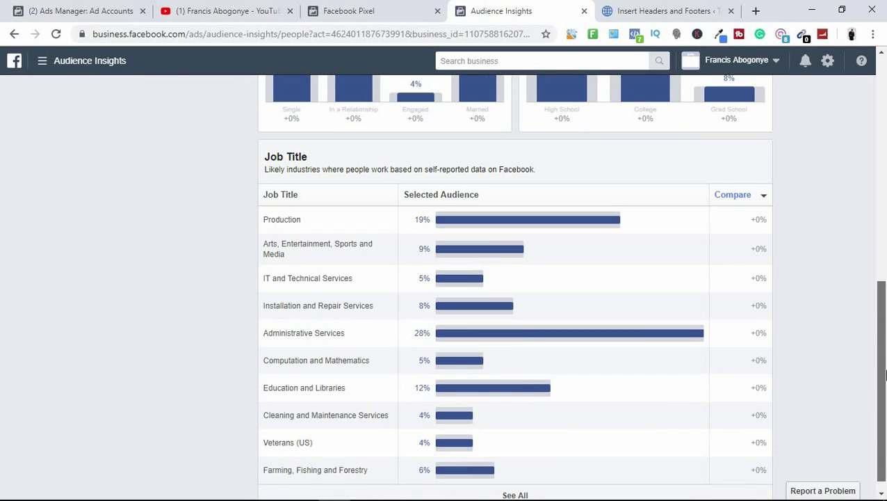
{"action": "scroll", "coordinate": [884, 361], "scroll_direction": "down", "scroll_amount": 1}
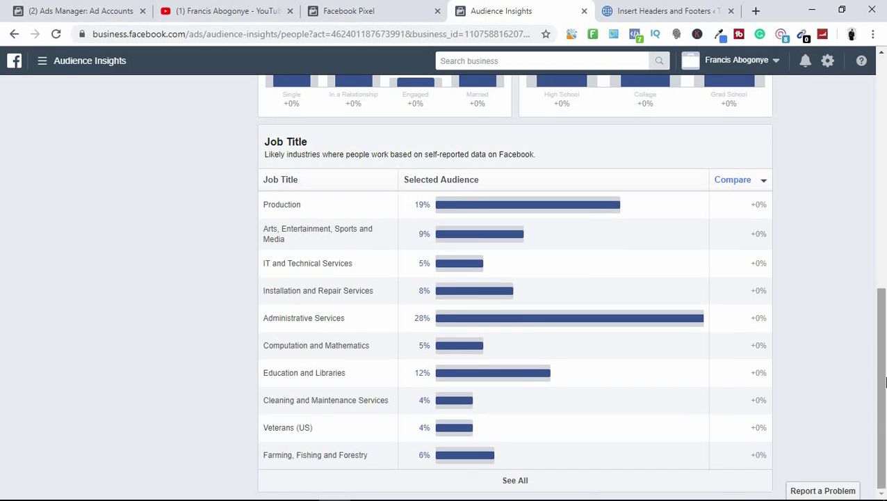
{"action": "left_click_drag", "start_coordinate": [885, 382], "coordinate": [885, 144]}
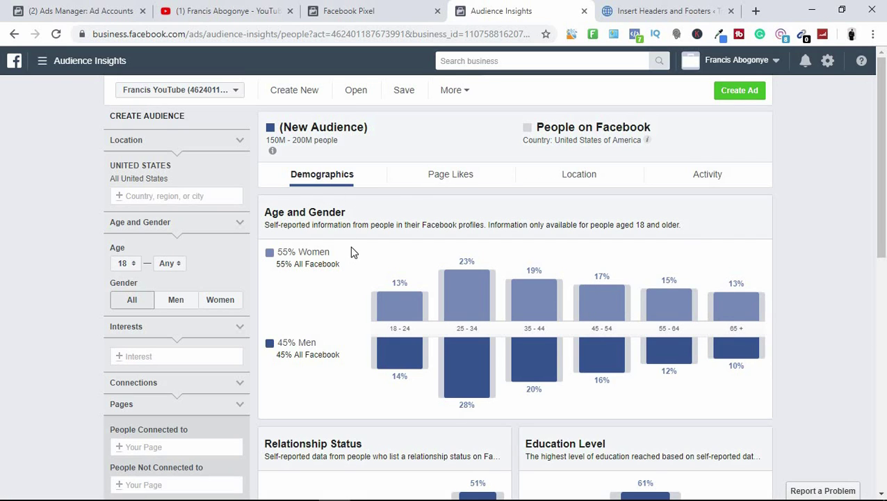
- View the audience's Page Likes data, reviewing the top categories and the most relevant Facebook pages
{"action": "left_click", "coordinate": [448, 175]}
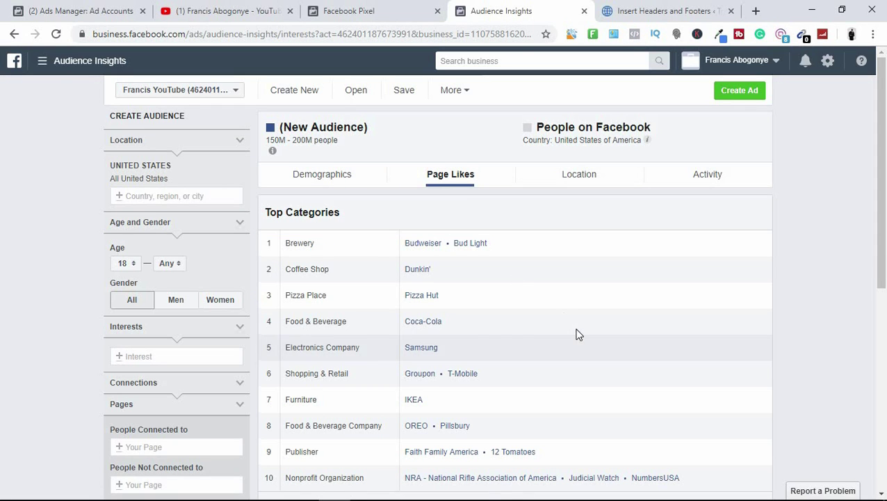
{"action": "scroll", "coordinate": [884, 285], "scroll_direction": "down", "scroll_amount": 4}
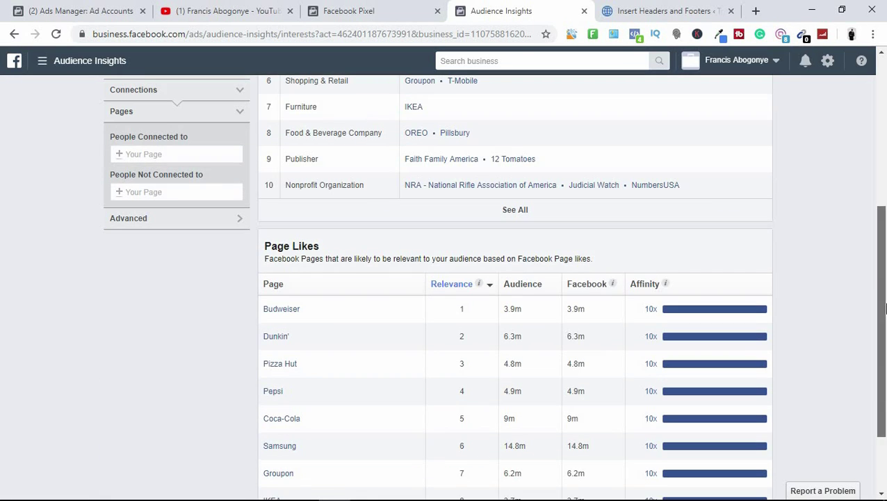
{"action": "scroll", "coordinate": [885, 327], "scroll_direction": "down", "scroll_amount": 1}
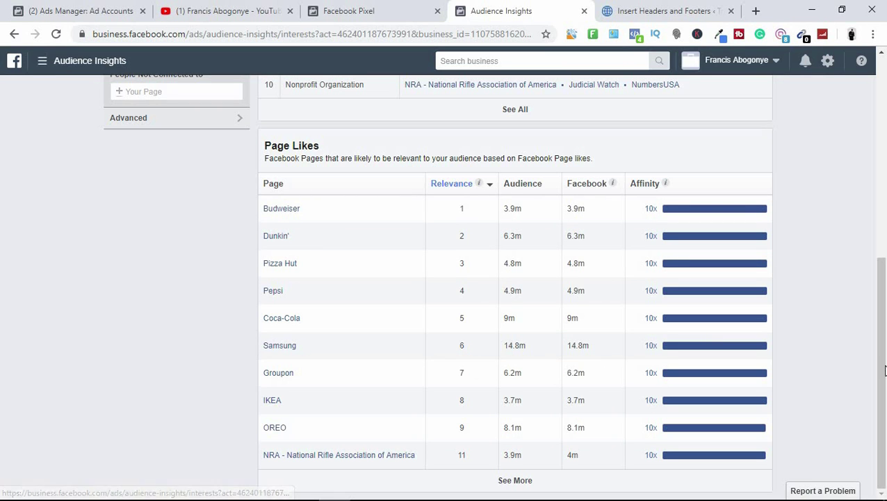
{"action": "left_click_drag", "start_coordinate": [881, 365], "coordinate": [886, 220]}
{"action": "scroll", "coordinate": [886, 220], "scroll_direction": "up", "scroll_amount": 5}
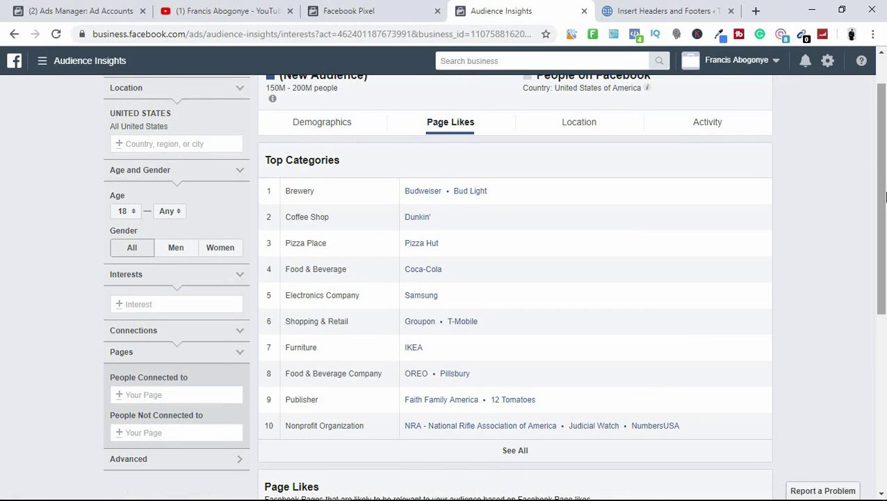
{"action": "scroll", "coordinate": [886, 198], "scroll_direction": "up", "scroll_amount": 1}
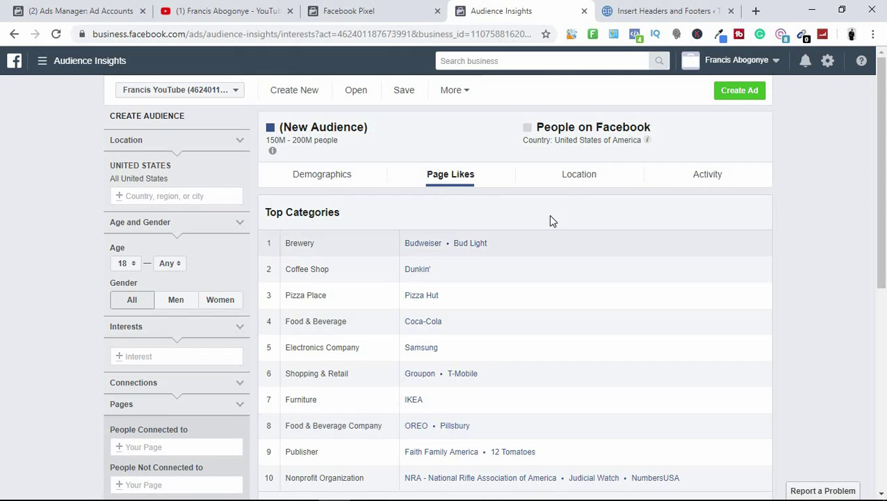
- View the audience's Location data and review its top cities
{"action": "left_click", "coordinate": [579, 177]}
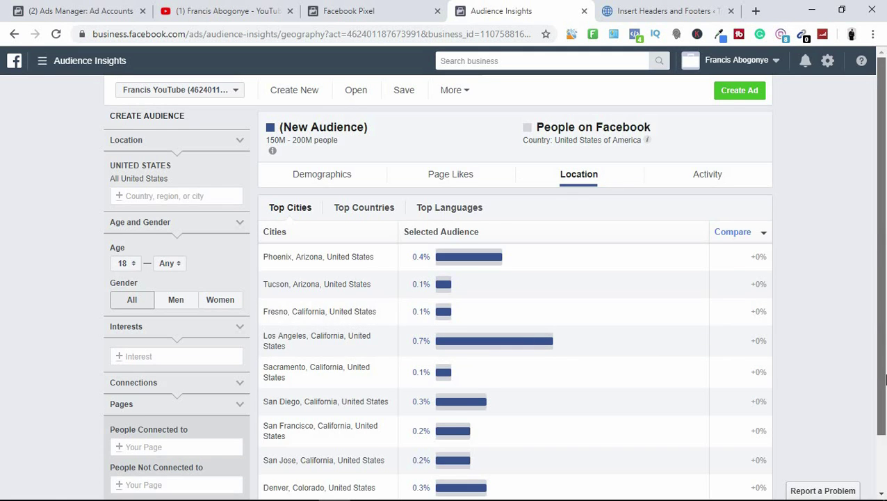
{"action": "scroll", "coordinate": [883, 396], "scroll_direction": "down", "scroll_amount": 1}
{"action": "scroll", "coordinate": [883, 396], "scroll_direction": "up", "scroll_amount": 1}
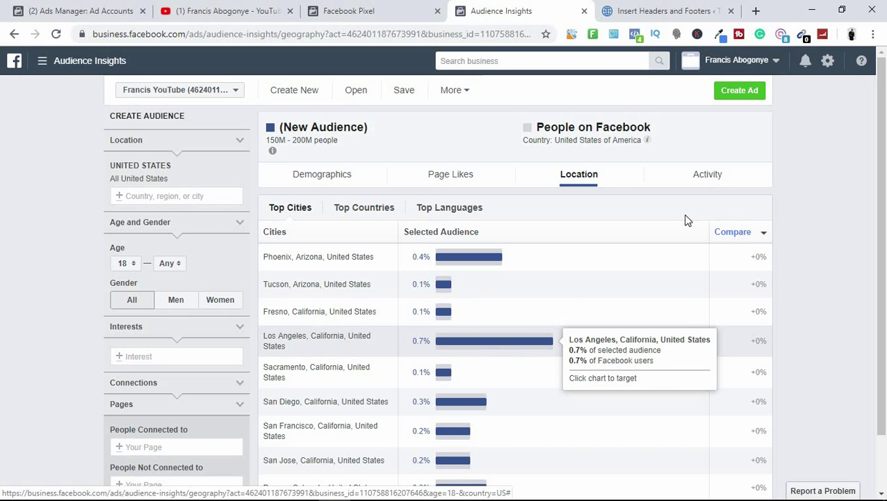
- Return to the audience's demographics and narrow the audience by adding Love as an interest
{"action": "left_click", "coordinate": [320, 182]}
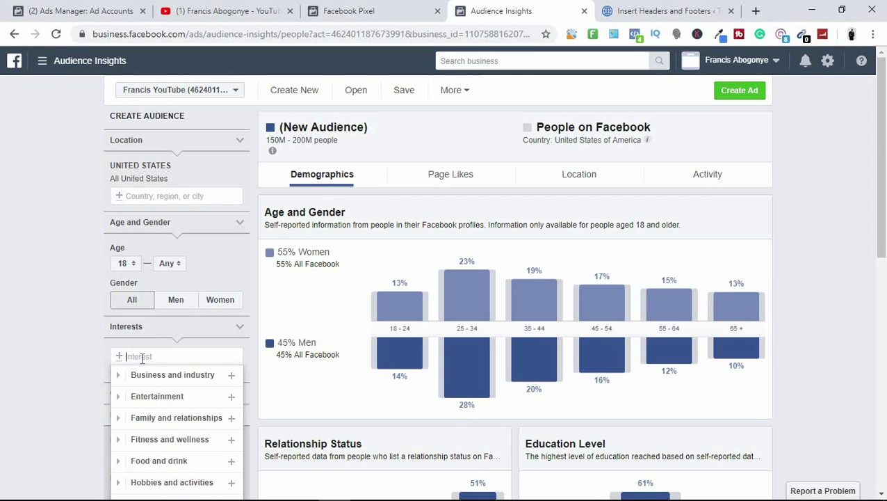
{"action": "type", "text": "love"}
{"action": "left_click", "coordinate": [126, 376]}
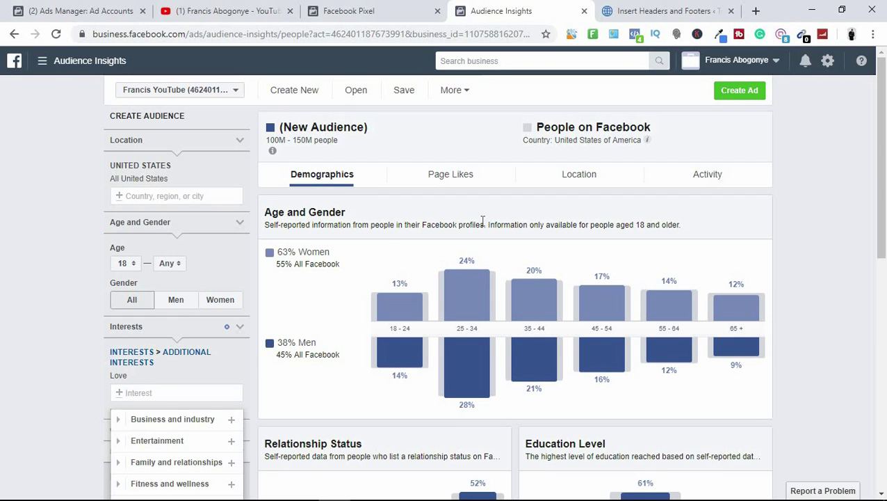
{"action": "left_click_drag", "start_coordinate": [482, 221], "coordinate": [594, 224]}
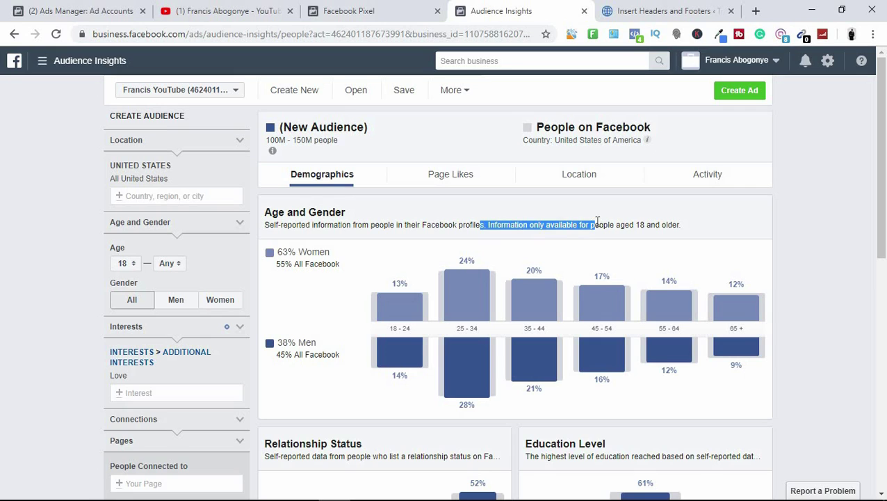
{"action": "left_click", "coordinate": [431, 221]}
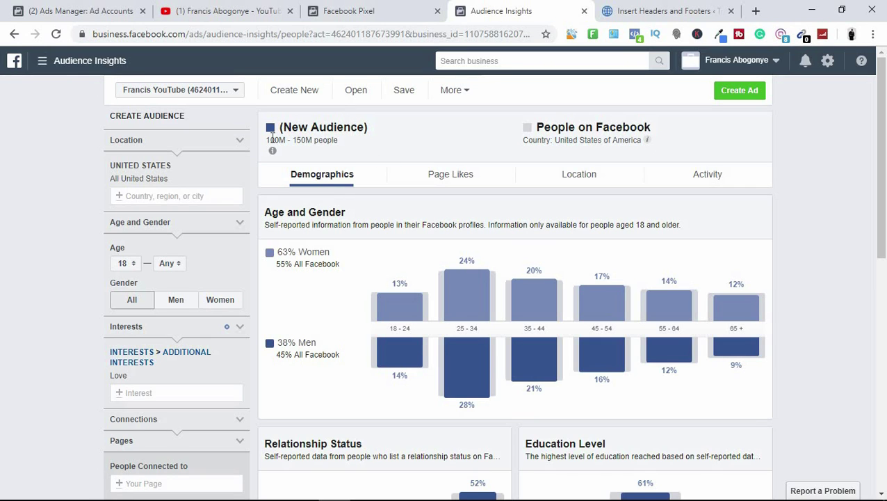
- Check the estimated size of the audience narrowed to the Love interest
{"action": "left_click_drag", "start_coordinate": [270, 140], "coordinate": [318, 134]}
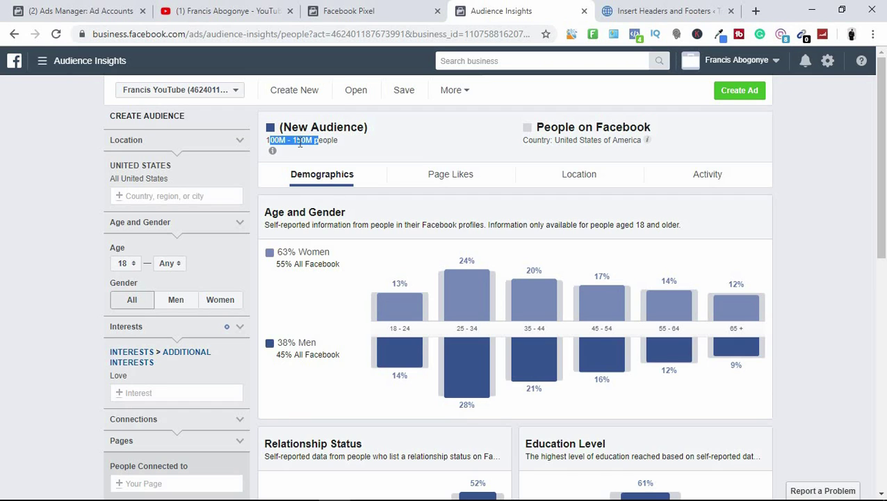
{"action": "left_click", "coordinate": [300, 142]}
{"action": "left_click", "coordinate": [357, 145], "text": "shift"}
{"action": "left_click", "coordinate": [356, 145]}
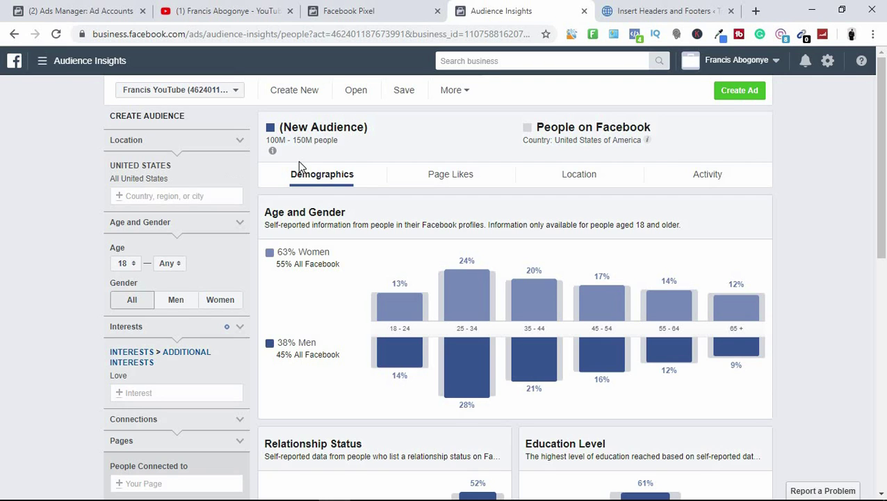
{"action": "mouse_move", "coordinate": [108, 377]}
- Examine the narrowed audience's split between women and men, and its relationship status and education level charts
{"action": "left_click_drag", "start_coordinate": [285, 247], "coordinate": [343, 260]}
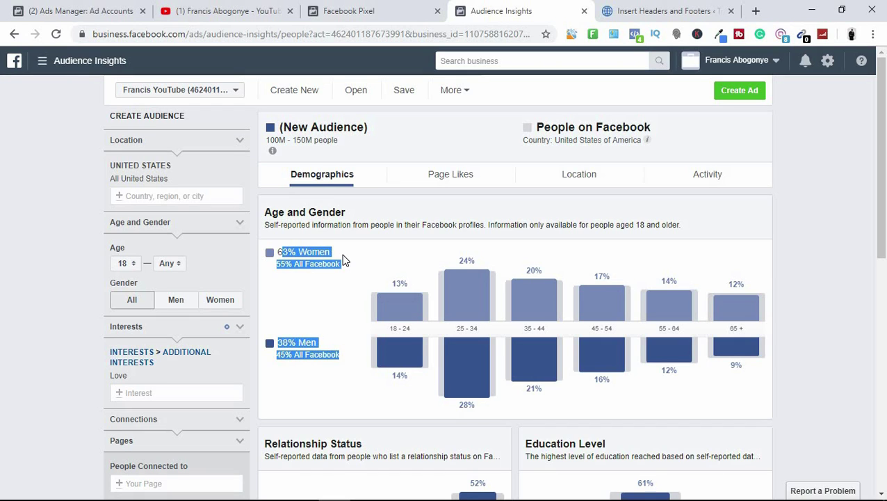
{"action": "left_click", "coordinate": [342, 260]}
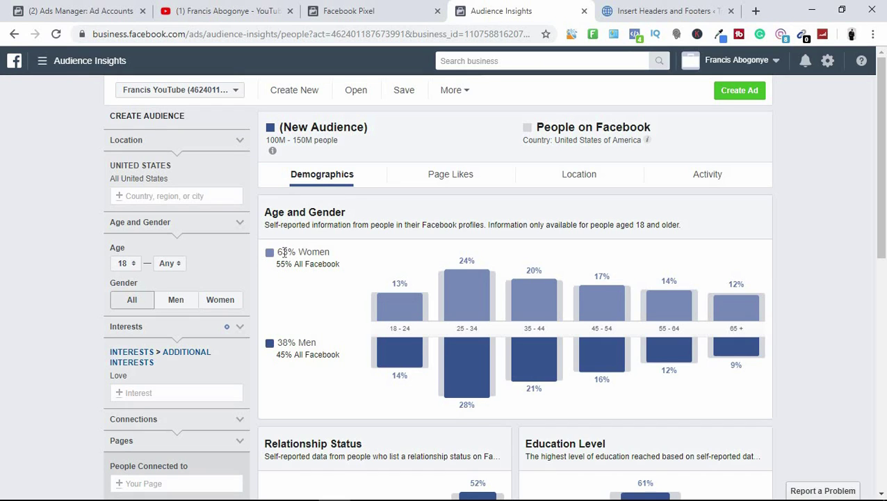
{"action": "left_click_drag", "start_coordinate": [285, 253], "coordinate": [337, 249]}
{"action": "left_click", "coordinate": [337, 249]}
{"action": "left_click_drag", "start_coordinate": [283, 356], "coordinate": [313, 357]}
{"action": "left_click", "coordinate": [314, 358]}
{"action": "left_click_drag", "start_coordinate": [880, 185], "coordinate": [885, 251]}
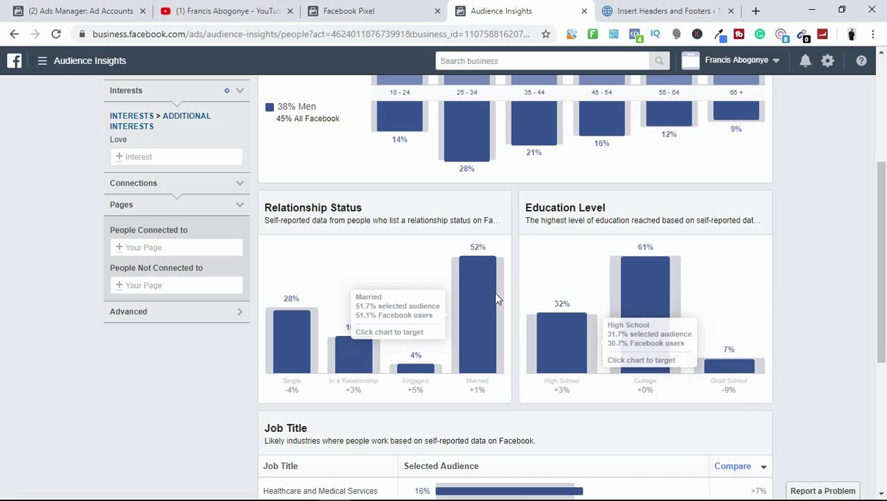
{"action": "left_click", "coordinate": [885, 132]}
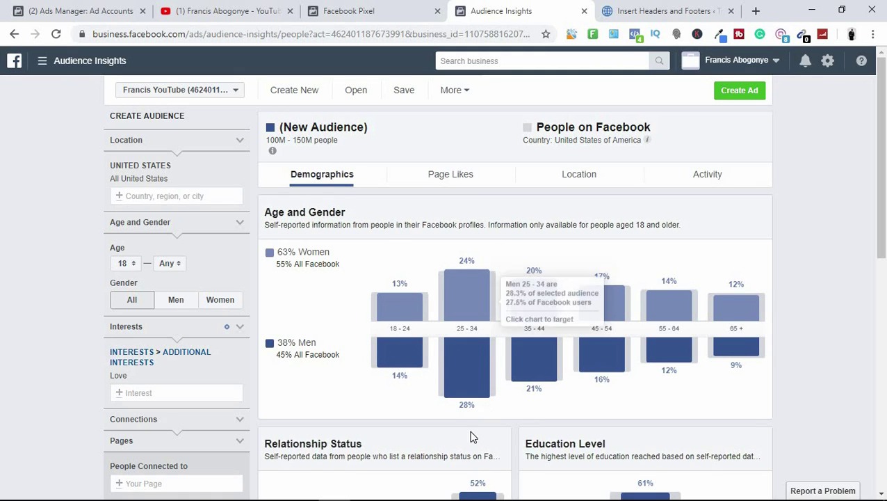
- Open an empty Notepad document and close it again
{"action": "left_click", "coordinate": [430, 485]}
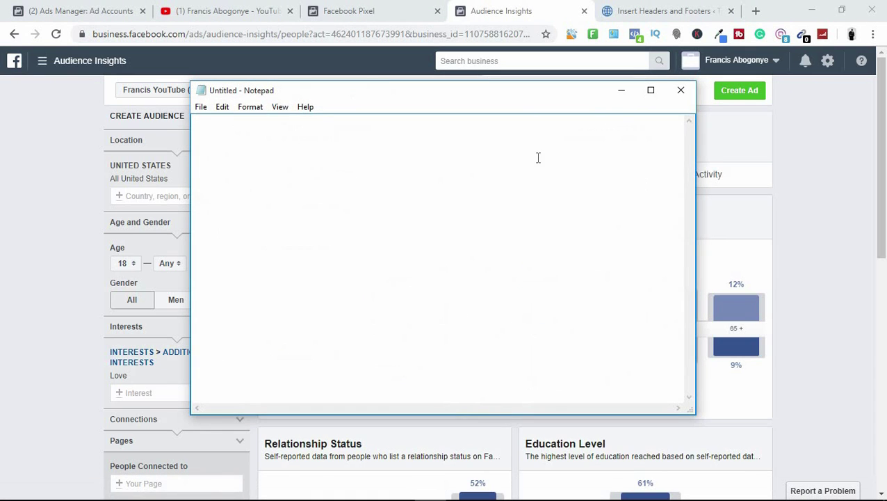
{"action": "left_click", "coordinate": [681, 91]}
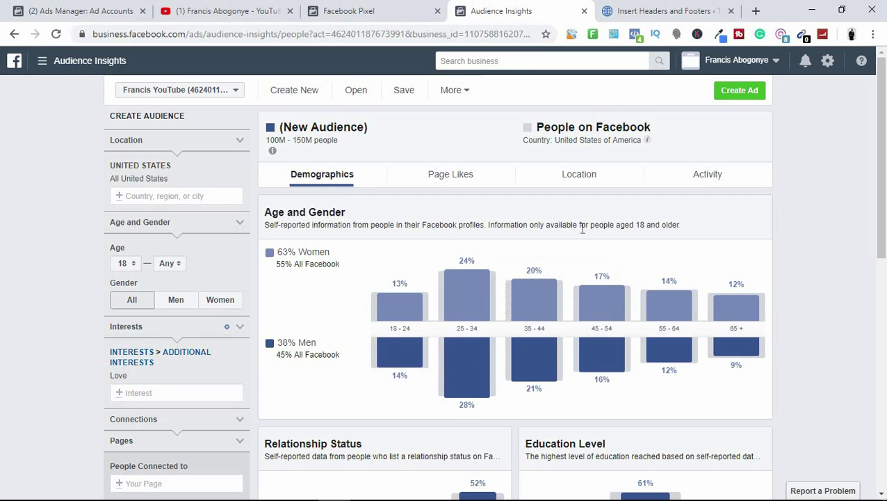
- Read the note under the Age and Gender heading about self-reported information and the age limit
{"action": "left_click_drag", "start_coordinate": [581, 226], "coordinate": [696, 235]}
{"action": "left_click", "coordinate": [688, 232]}
{"action": "triple_click", "coordinate": [567, 236]}
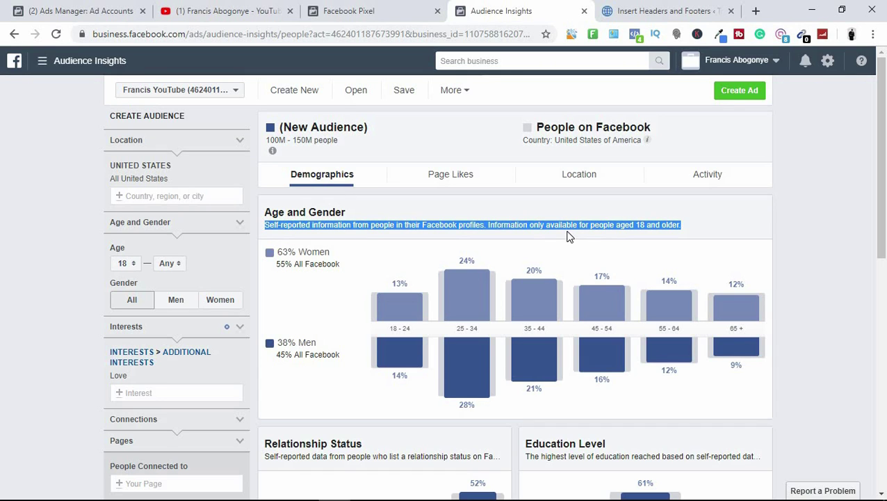
{"action": "left_click", "coordinate": [561, 223]}
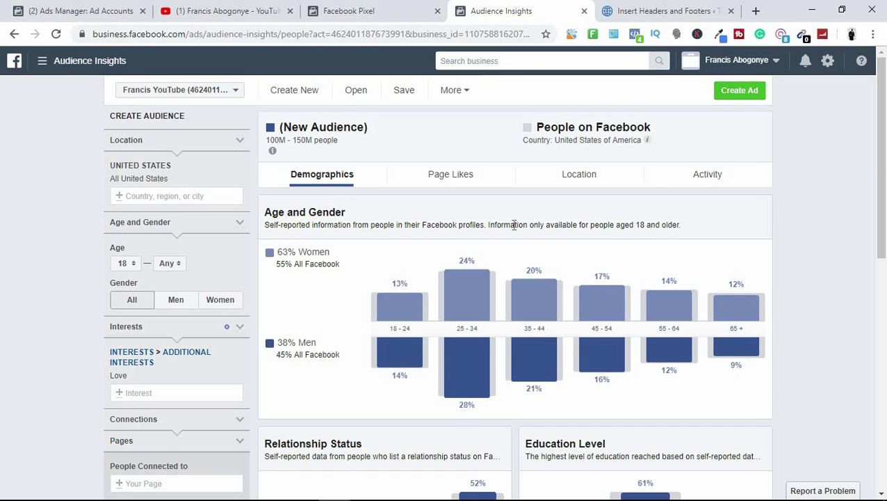
{"action": "left_click_drag", "start_coordinate": [489, 225], "coordinate": [651, 224]}
{"action": "left_click", "coordinate": [492, 286]}
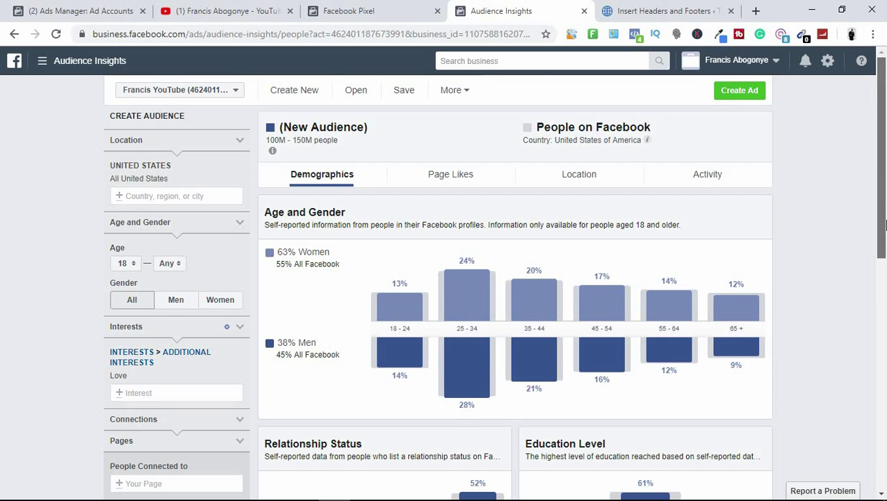
{"action": "scroll", "coordinate": [869, 198], "scroll_direction": "down", "scroll_amount": 1}
{"action": "scroll", "coordinate": [859, 196], "scroll_direction": "up", "scroll_amount": 1}
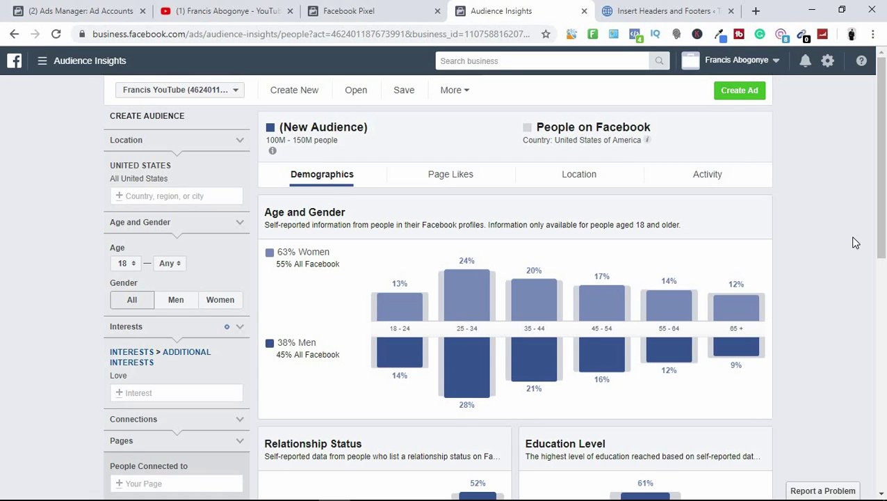
{"action": "left_click_drag", "start_coordinate": [885, 192], "coordinate": [885, 167]}
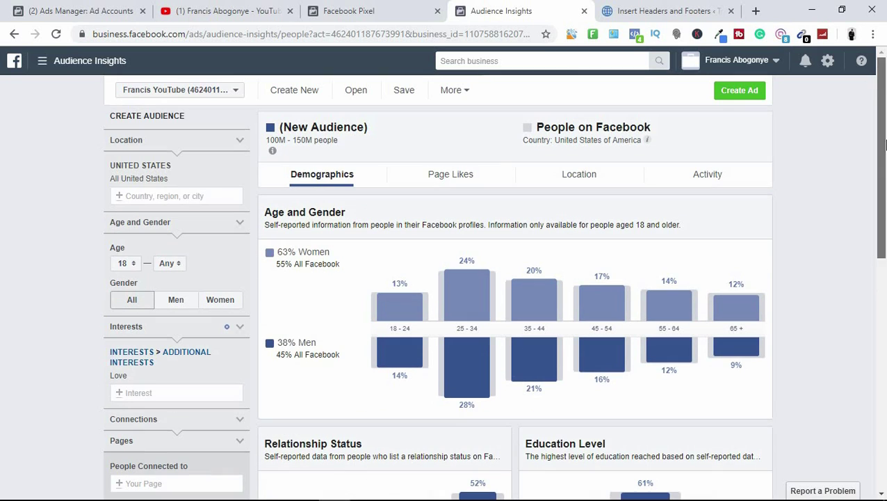
- View the Love audience's Page Likes and open The Mint Julep Boutique and Groupon pages in new browser tabs
{"action": "left_click", "coordinate": [443, 177]}
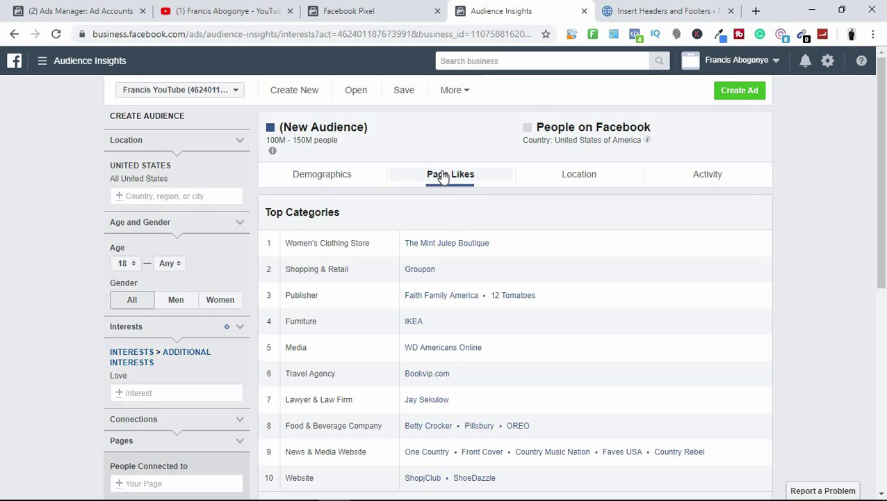
{"action": "right_click", "coordinate": [463, 249]}
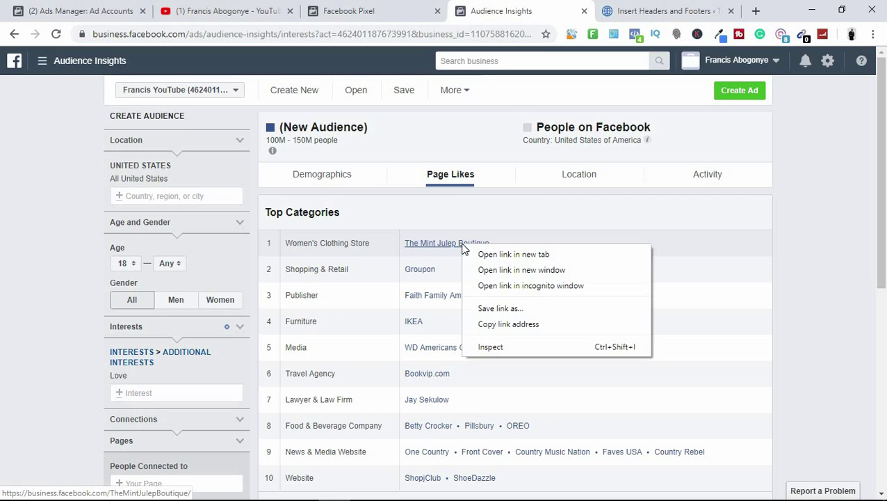
{"action": "left_click", "coordinate": [509, 254]}
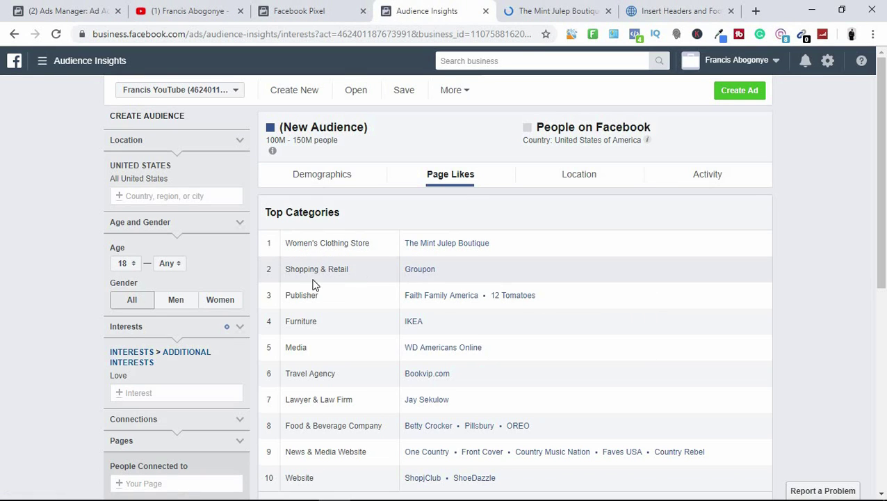
{"action": "right_click", "coordinate": [422, 269]}
{"action": "left_click", "coordinate": [487, 280]}
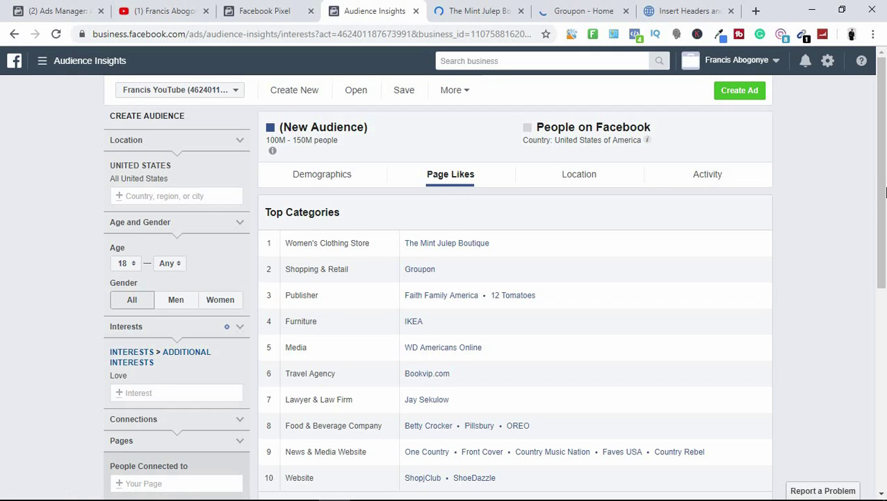
- Review the most relevant Facebook pages for the Love audience and open Groupon from that list in another new tab
{"action": "left_click_drag", "start_coordinate": [882, 183], "coordinate": [884, 252]}
{"action": "scroll", "coordinate": [884, 253], "scroll_direction": "up", "scroll_amount": 1}
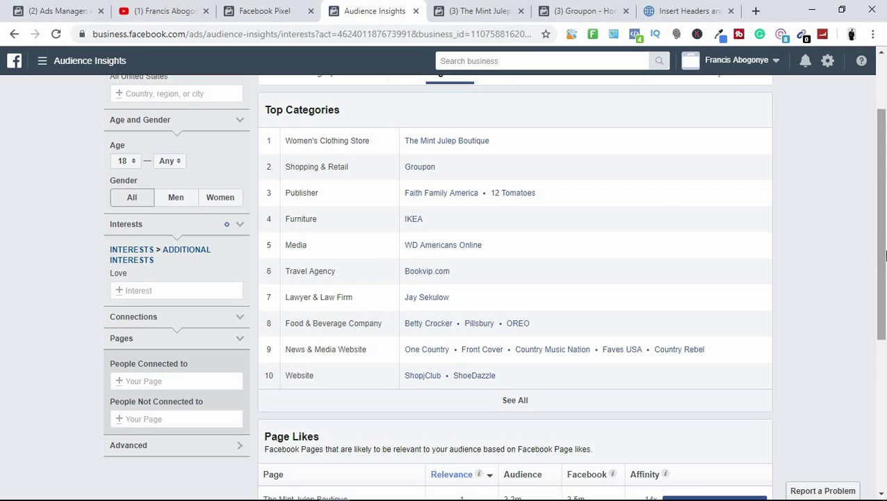
{"action": "scroll", "coordinate": [883, 346], "scroll_direction": "down", "scroll_amount": 3}
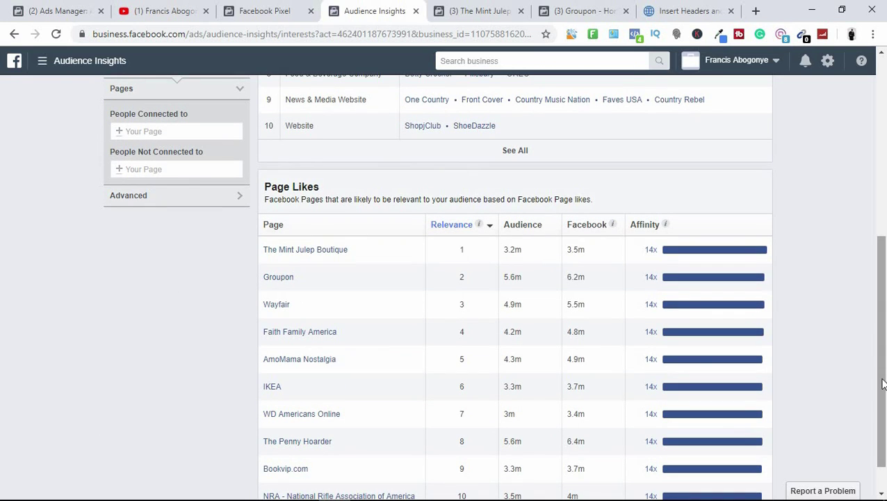
{"action": "mouse_move", "coordinate": [320, 253]}
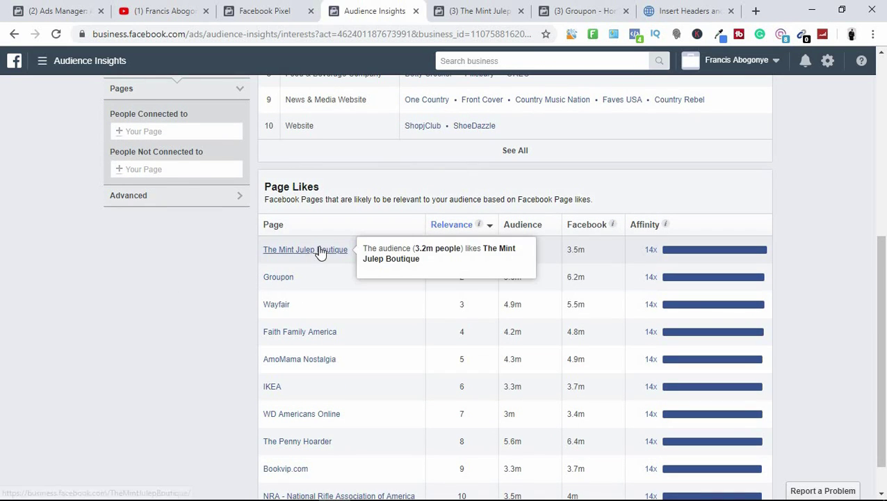
{"action": "mouse_move", "coordinate": [292, 281]}
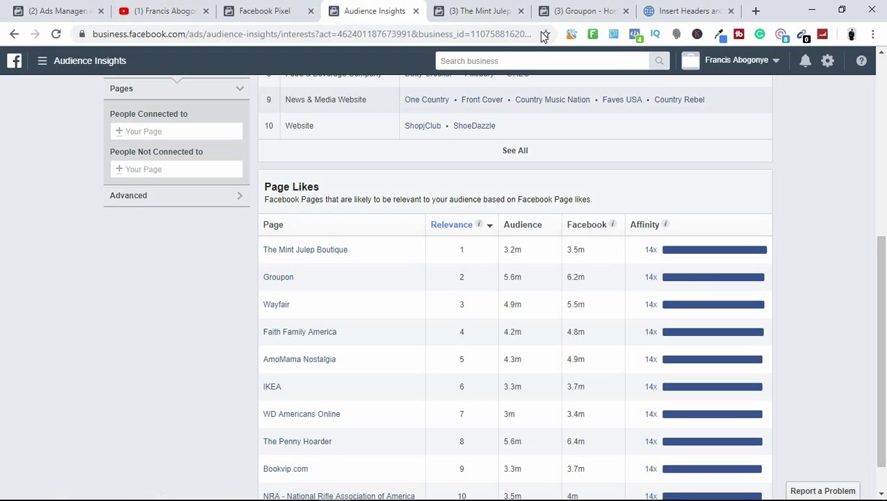
{"action": "right_click", "coordinate": [292, 281]}
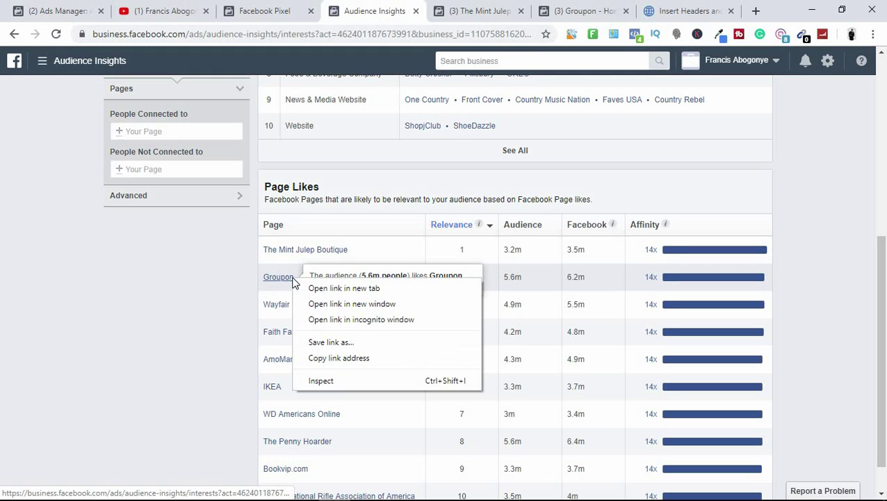
{"action": "left_click", "coordinate": [315, 288]}
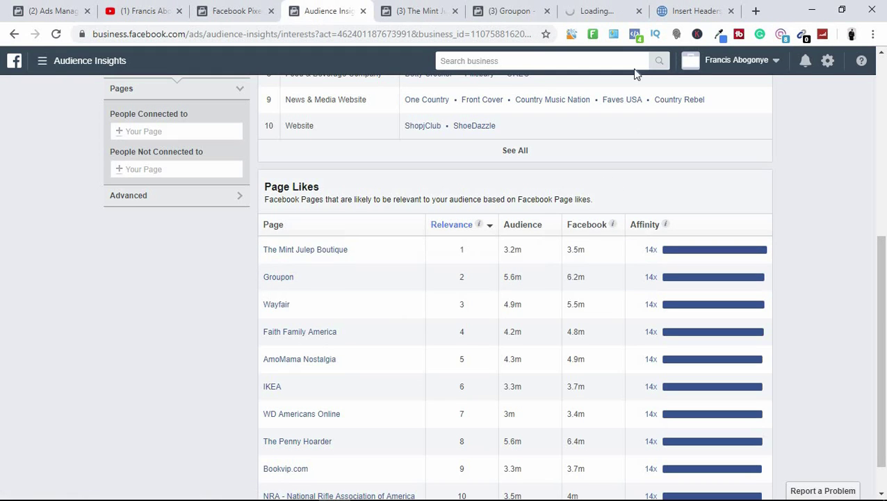
- Reload the blank The Mint Julep Boutique and Groupon pages in their browser tabs
{"action": "left_click", "coordinate": [509, 7]}
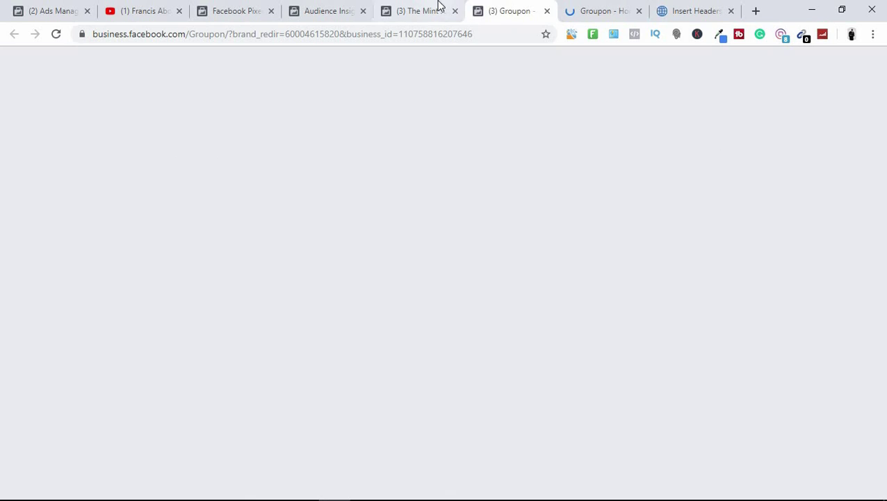
{"action": "left_click", "coordinate": [416, 6]}
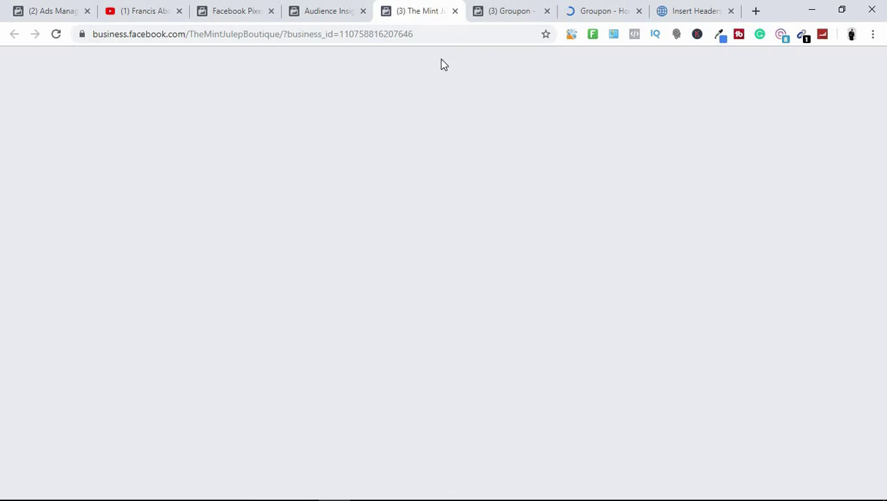
{"action": "left_click", "coordinate": [56, 34]}
{"action": "left_click", "coordinate": [507, 8]}
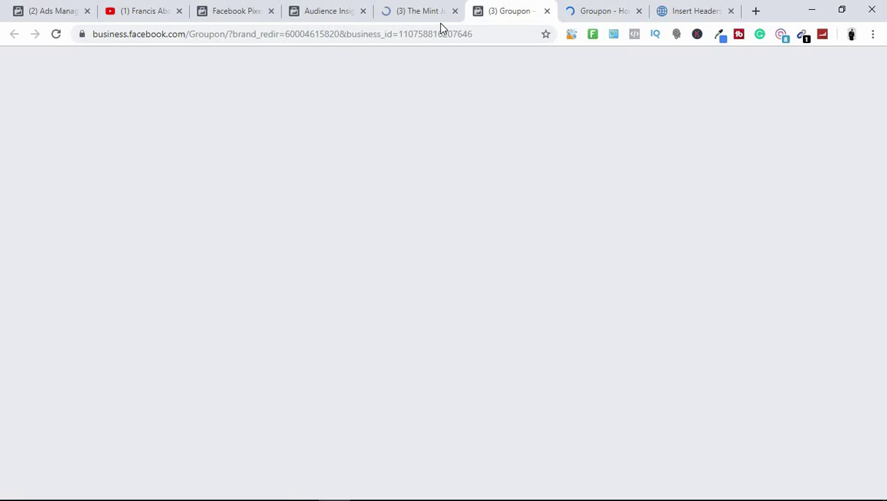
{"action": "left_click", "coordinate": [56, 34]}
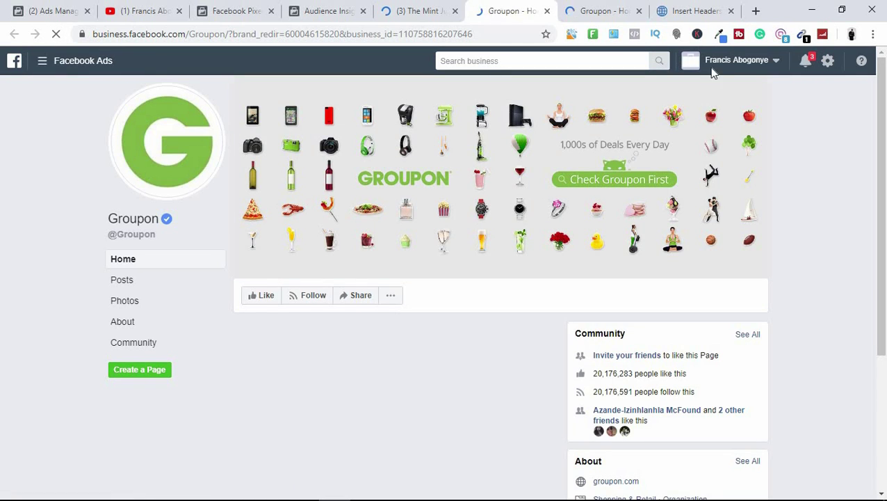
- Look over the opened Groupon and The Mint Julep Boutique pages, then leave them
{"action": "left_click", "coordinate": [606, 6]}
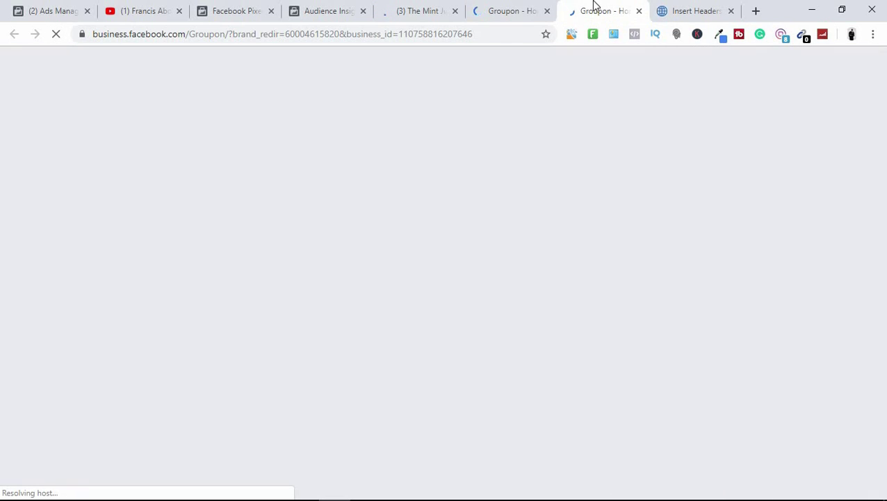
{"action": "left_click", "coordinate": [516, 5]}
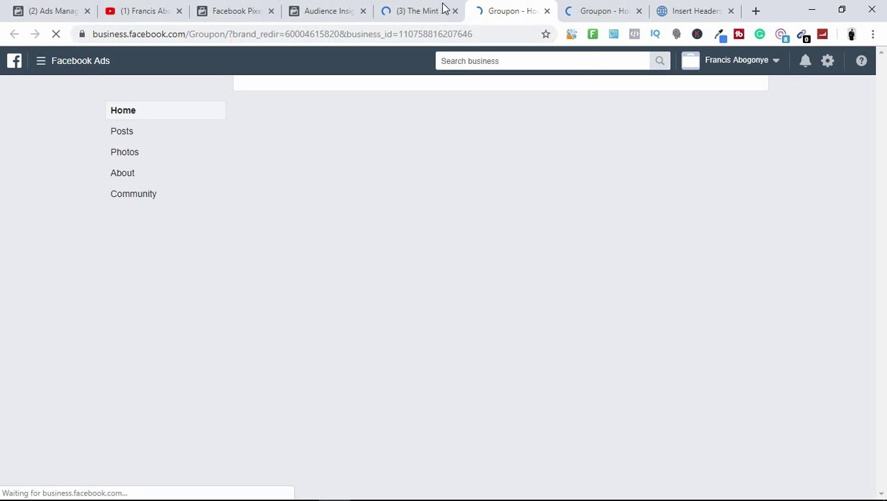
{"action": "left_click", "coordinate": [413, 5]}
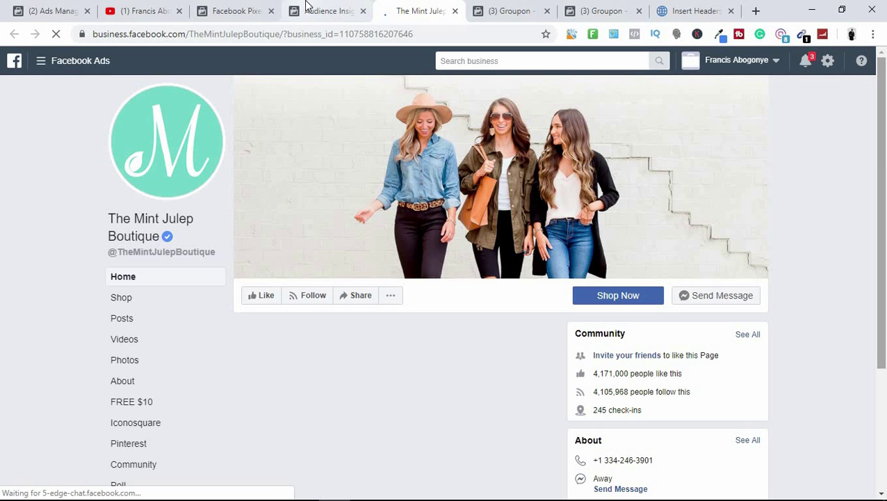
{"action": "left_click", "coordinate": [238, 9]}
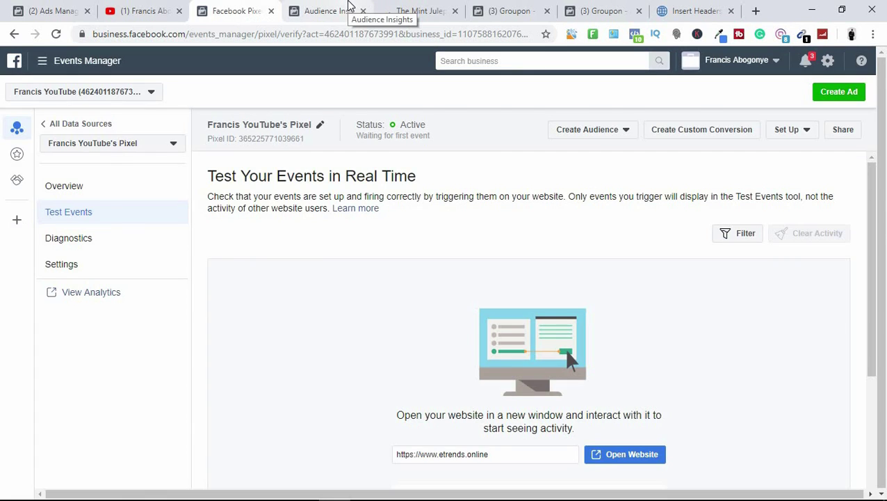
- Look over The Mint Julep Boutique's Facebook page, including its Community and Shop sections, and return to the audience's Page Likes top categories
{"action": "left_click", "coordinate": [328, 10]}
{"action": "left_click", "coordinate": [268, 249]}
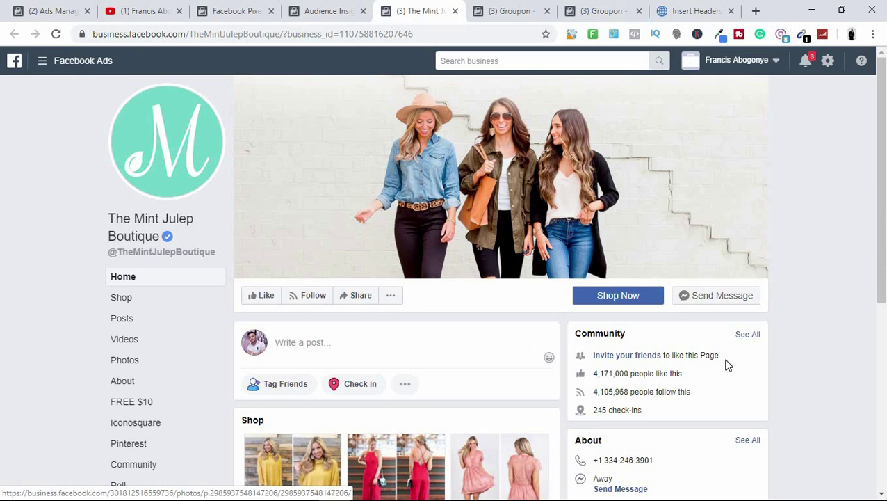
{"action": "scroll", "coordinate": [727, 364], "scroll_direction": "down", "scroll_amount": 3}
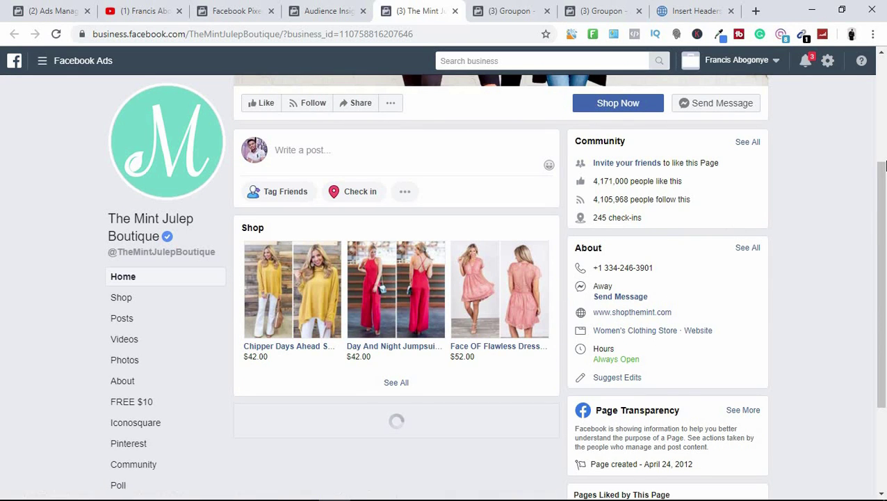
{"action": "scroll", "coordinate": [883, 164], "scroll_direction": "up", "scroll_amount": 2}
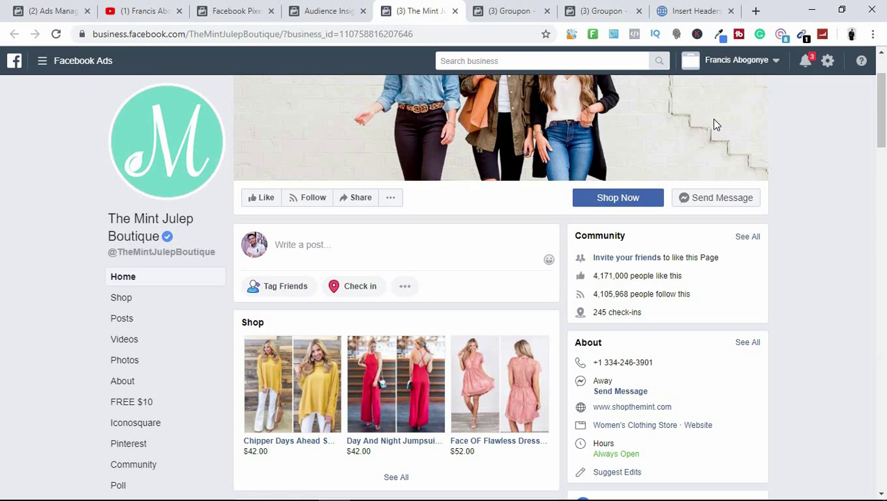
{"action": "left_click", "coordinate": [323, 12]}
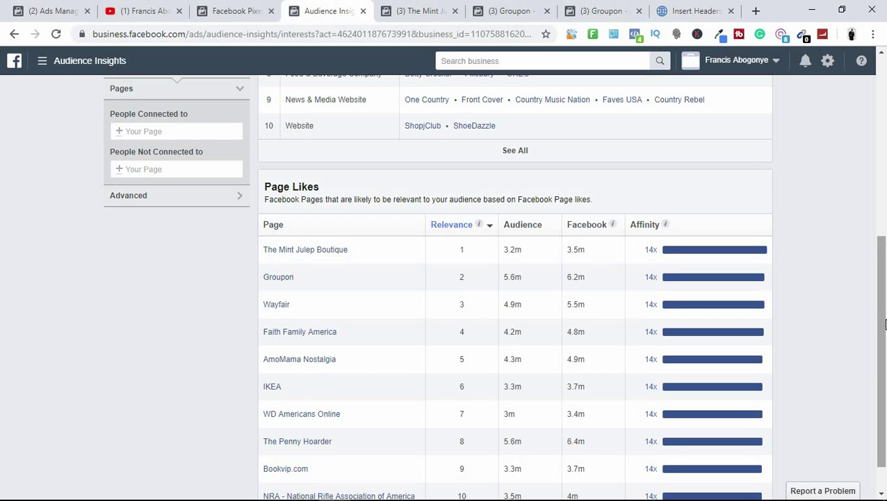
{"action": "left_click_drag", "start_coordinate": [881, 323], "coordinate": [883, 145]}
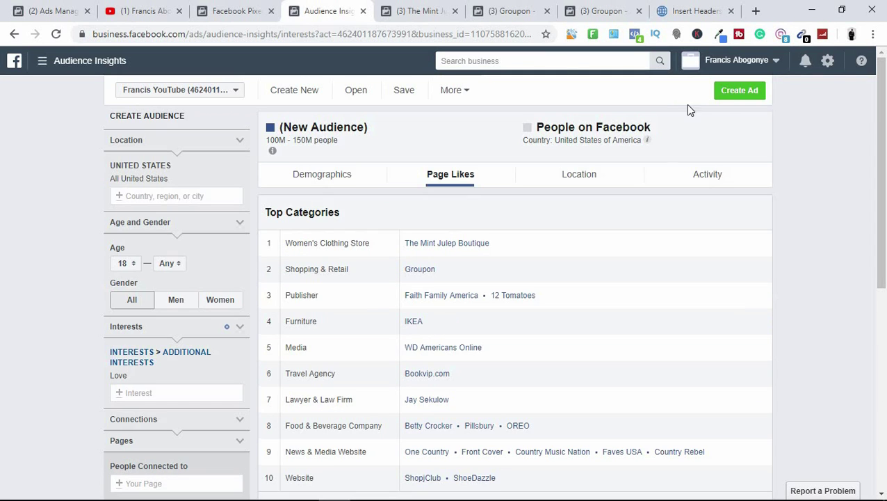
- Compare the Community and About details of The Mint Julep Boutique and Groupon pages, then go back to Audience Insights
{"action": "left_click", "coordinate": [419, 11]}
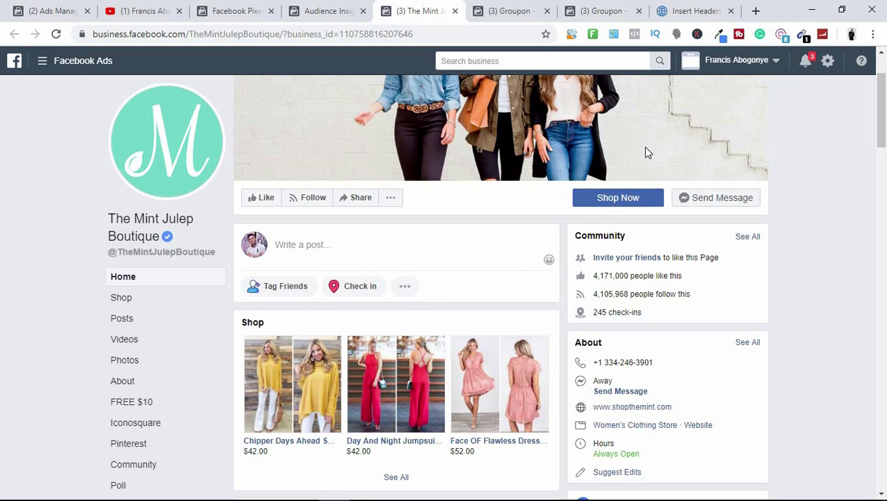
{"action": "left_click", "coordinate": [506, 20]}
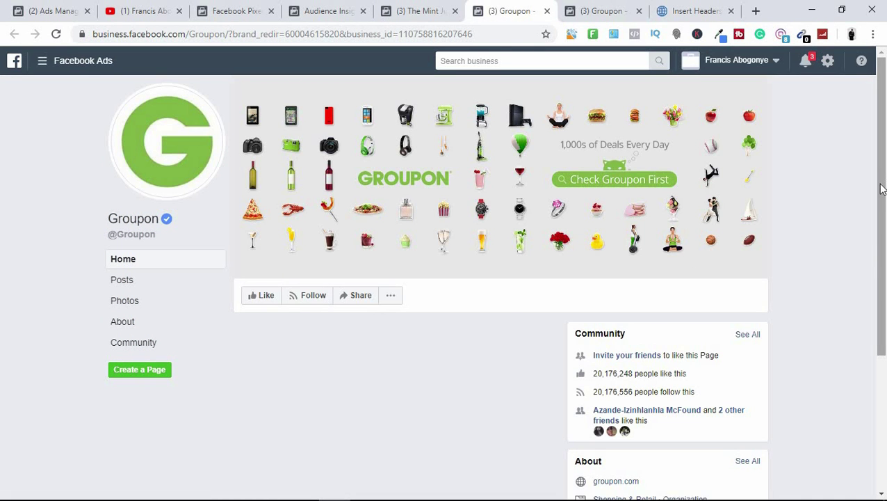
{"action": "left_click_drag", "start_coordinate": [882, 182], "coordinate": [884, 258]}
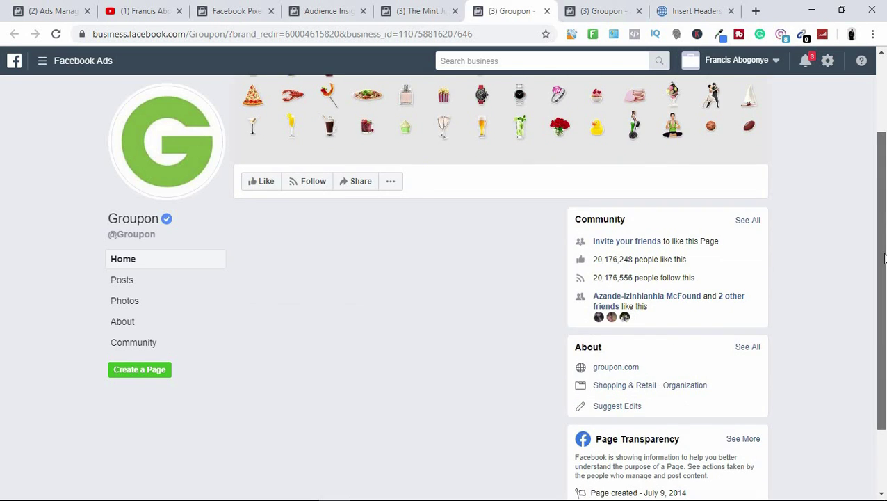
{"action": "scroll", "coordinate": [883, 236], "scroll_direction": "up", "scroll_amount": 2}
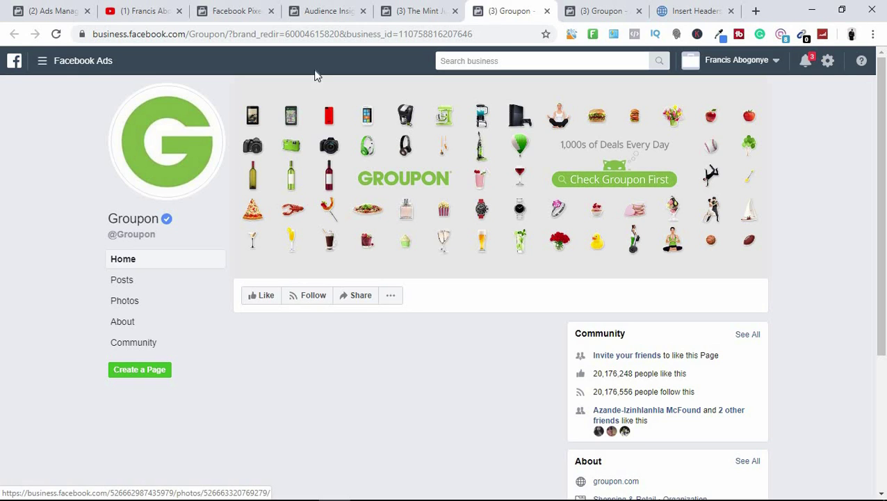
{"action": "left_click", "coordinate": [411, 10]}
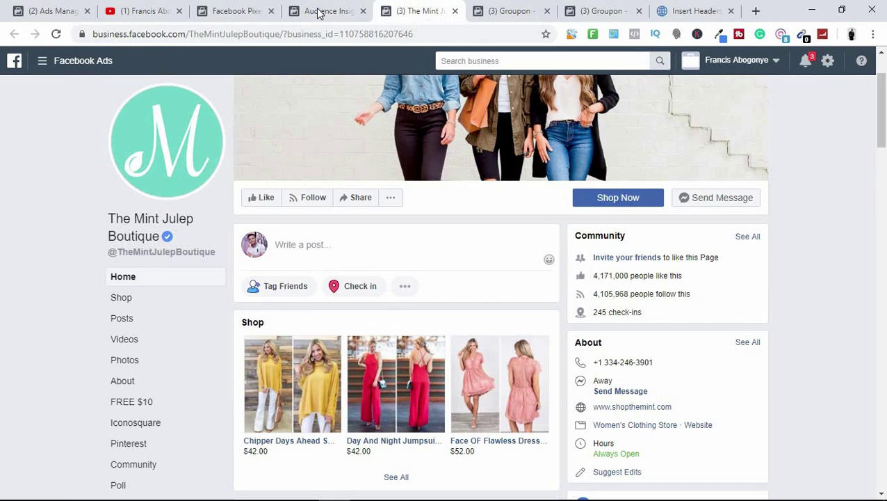
{"action": "left_click", "coordinate": [320, 11]}
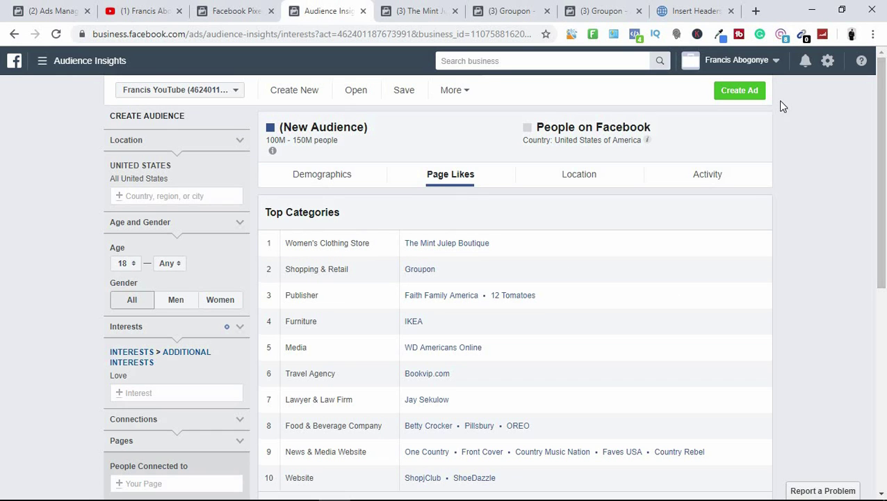
- Check the ad creation options for the audience, dismiss them, and leave Audience Insights for Ads Manager without saving
{"action": "left_click", "coordinate": [749, 93]}
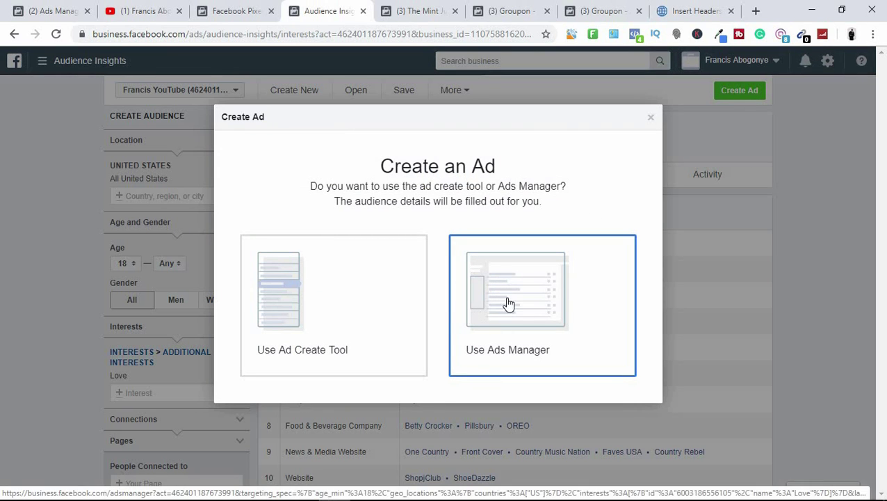
{"action": "left_click", "coordinate": [651, 120]}
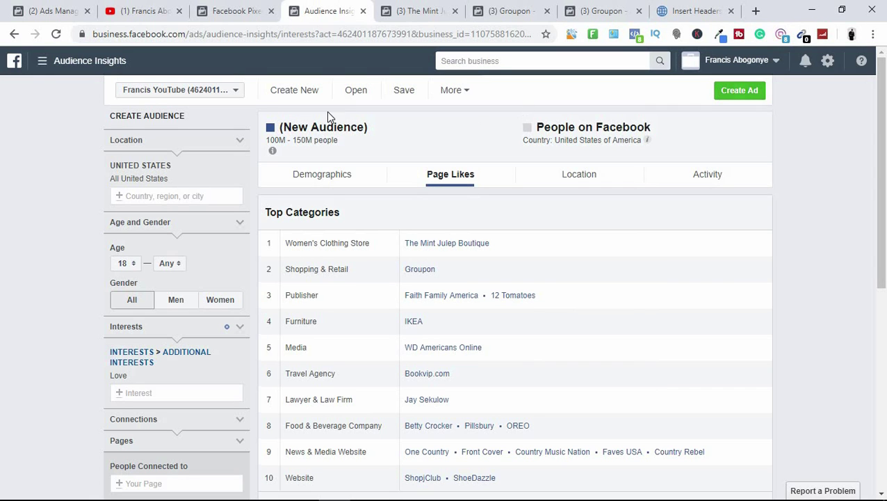
{"action": "left_click", "coordinate": [41, 60]}
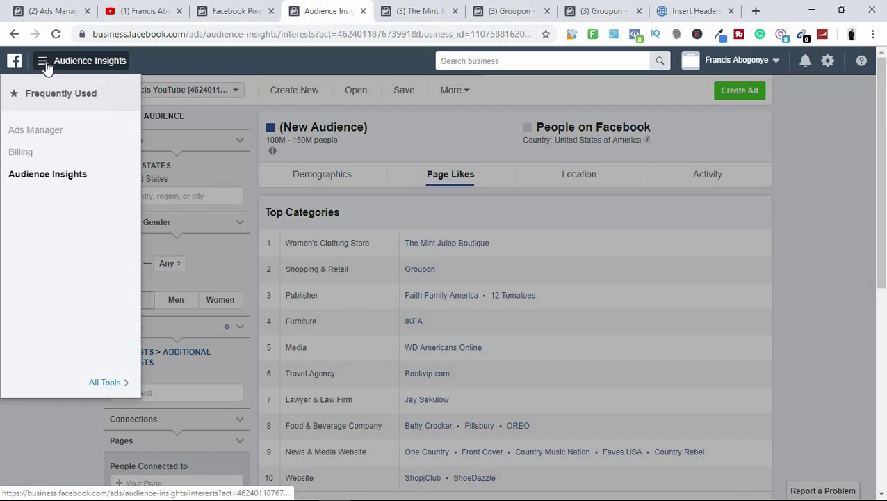
{"action": "left_click", "coordinate": [49, 132]}
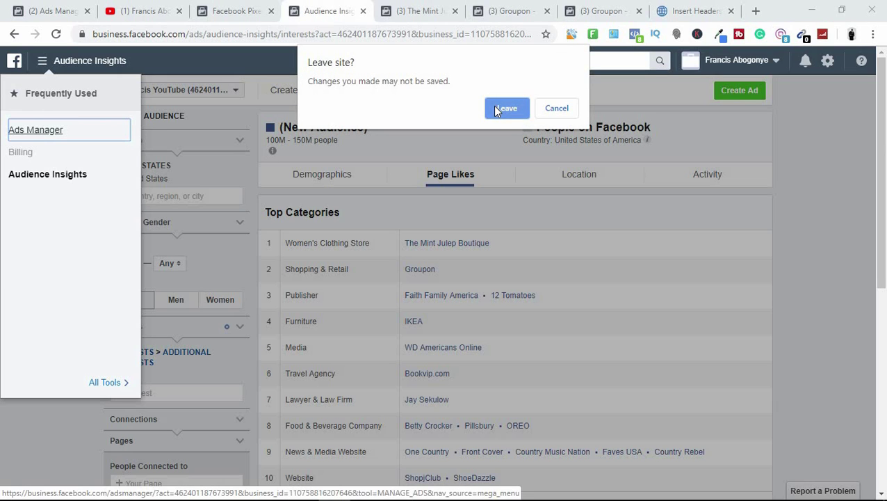
{"action": "left_click", "coordinate": [506, 108]}
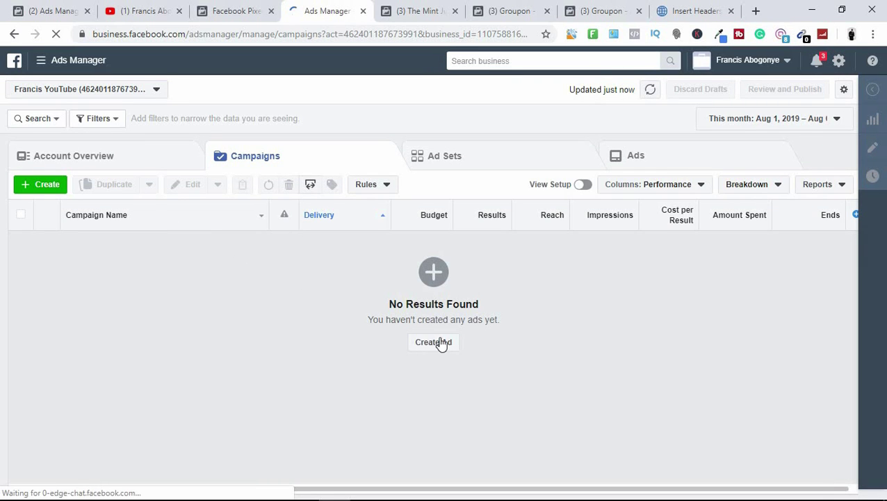
- Start creating an ad, dismiss the unfinished Conversions draft, and choose to create a new campaign
{"action": "left_click", "coordinate": [435, 343]}
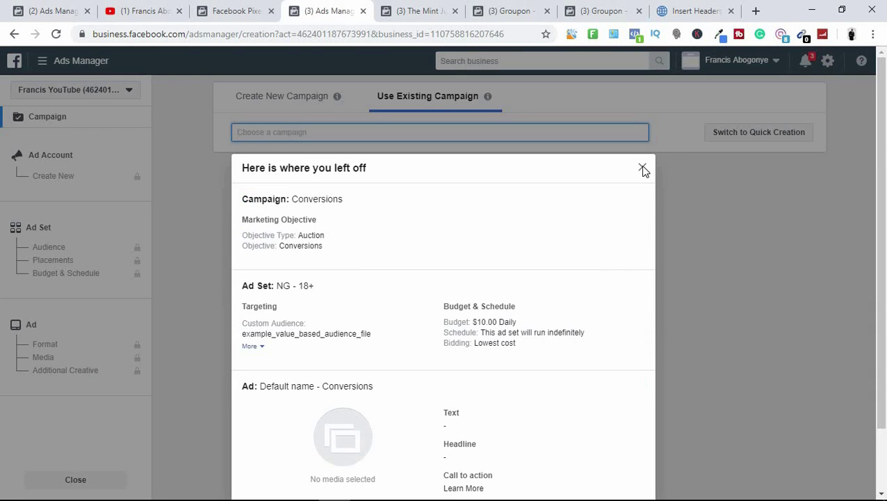
{"action": "left_click", "coordinate": [644, 171]}
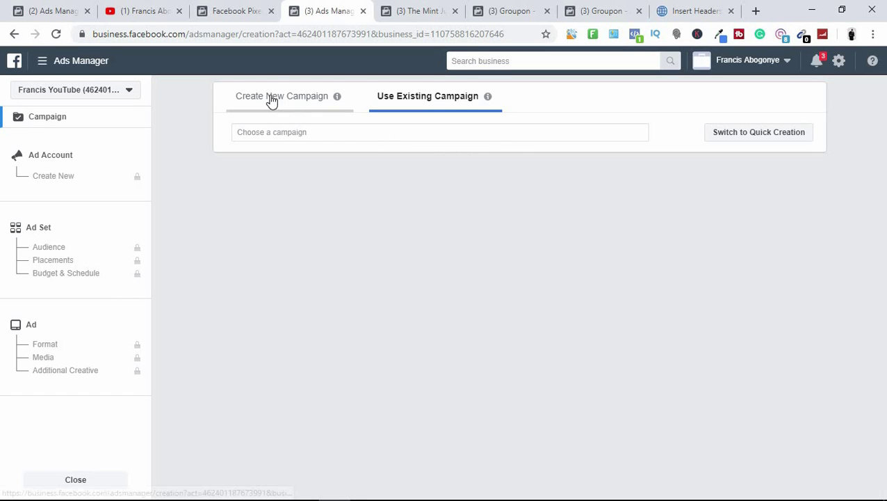
{"action": "left_click", "coordinate": [272, 101]}
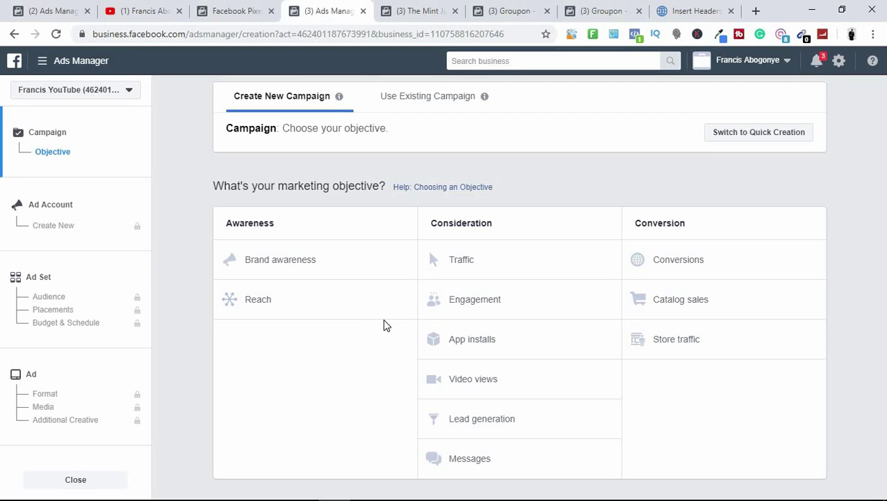
- Review the available marketing objectives and set the new campaign's objective to Traffic
{"action": "mouse_move", "coordinate": [406, 299]}
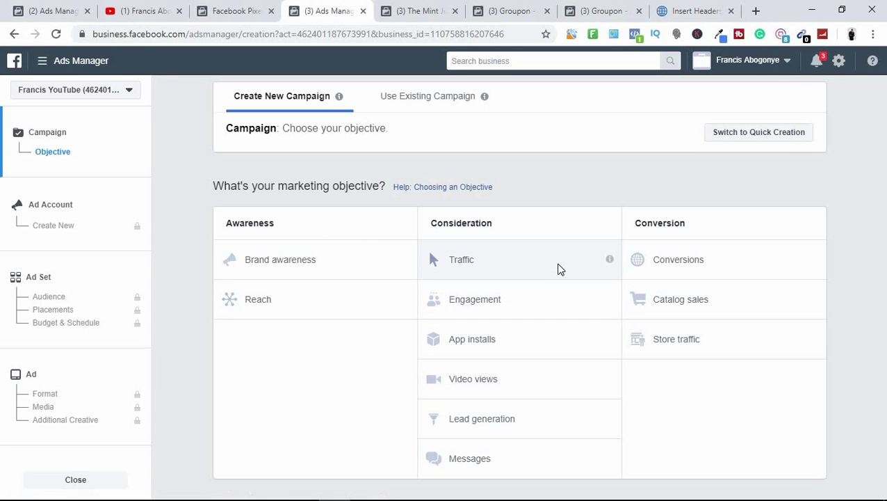
{"action": "mouse_move", "coordinate": [609, 260]}
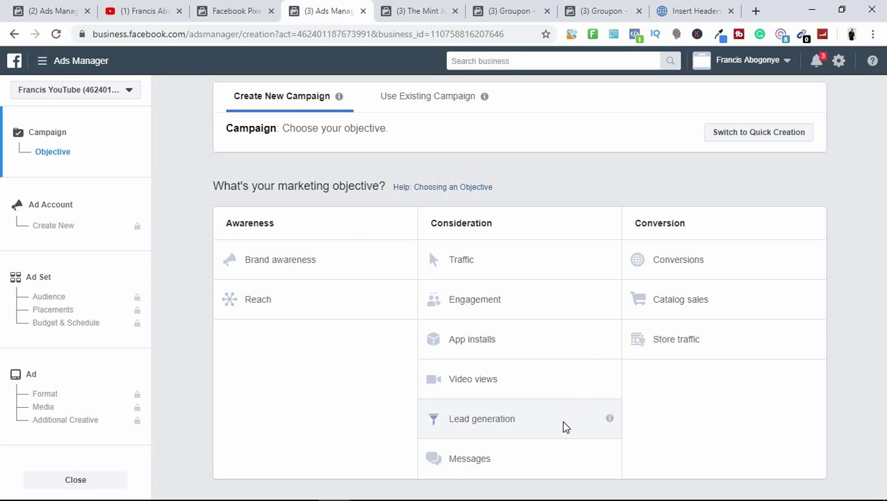
{"action": "mouse_move", "coordinate": [610, 421]}
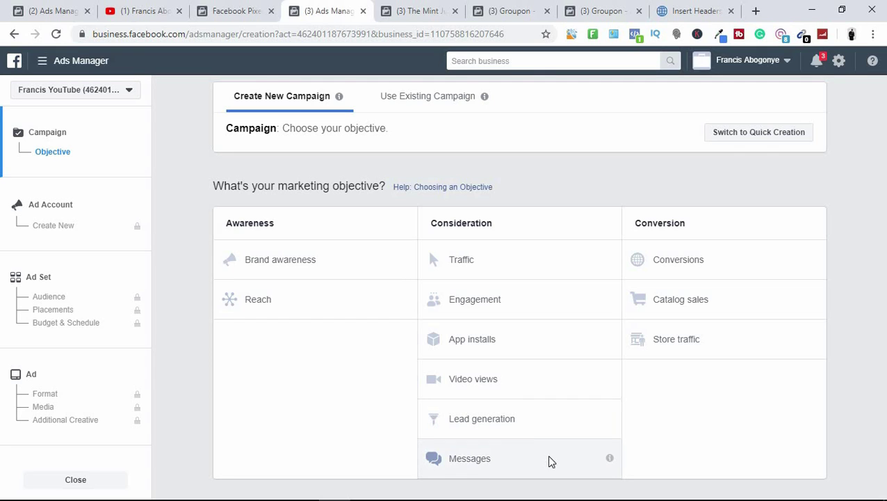
{"action": "mouse_move", "coordinate": [610, 459]}
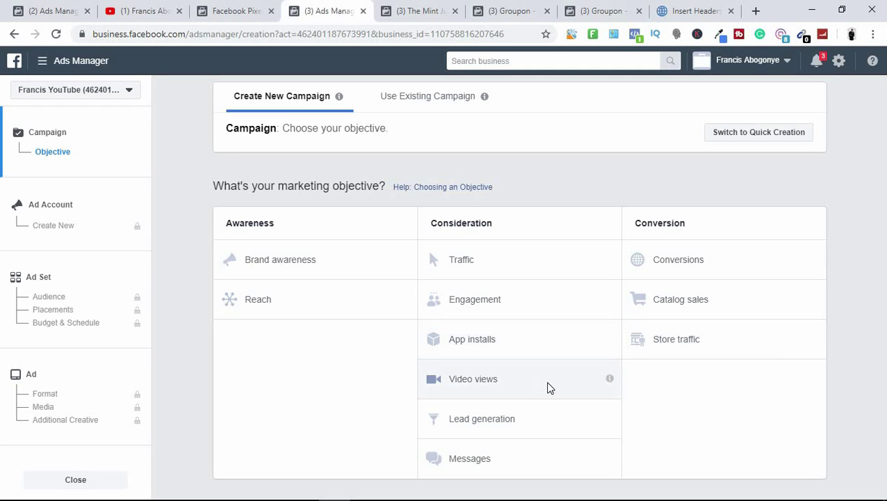
{"action": "left_click", "coordinate": [505, 259]}
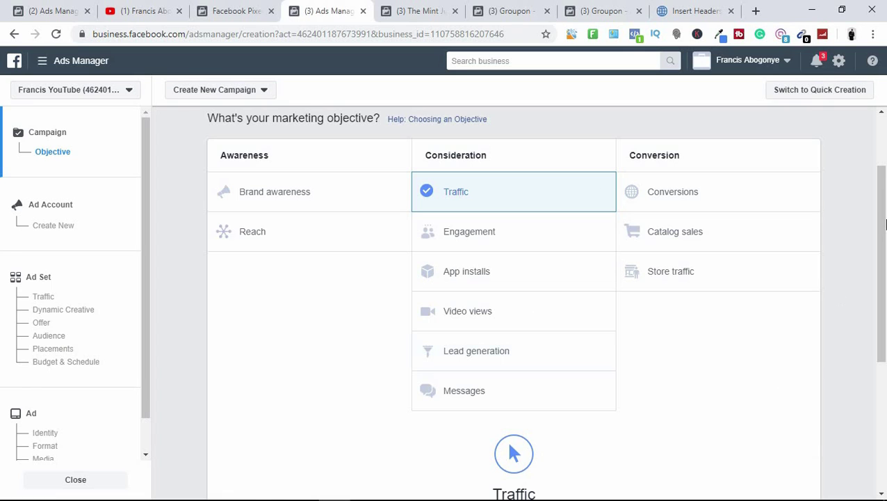
- Enable a split test for the Traffic campaign and set its test variable to Audience
{"action": "scroll", "coordinate": [883, 281], "scroll_direction": "down", "scroll_amount": 5}
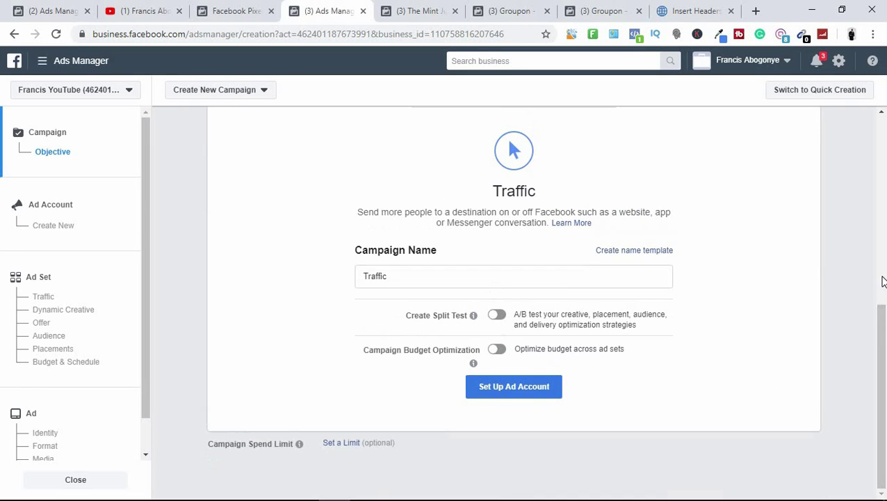
{"action": "mouse_move", "coordinate": [475, 318]}
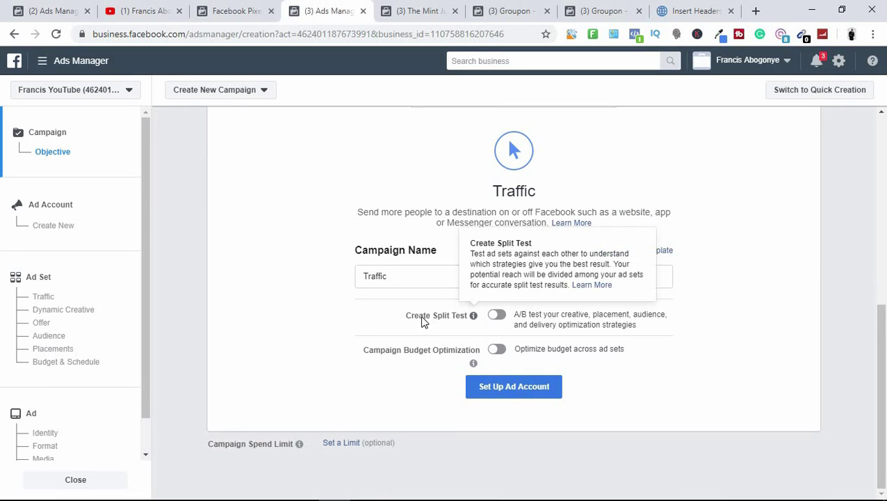
{"action": "left_click", "coordinate": [499, 315]}
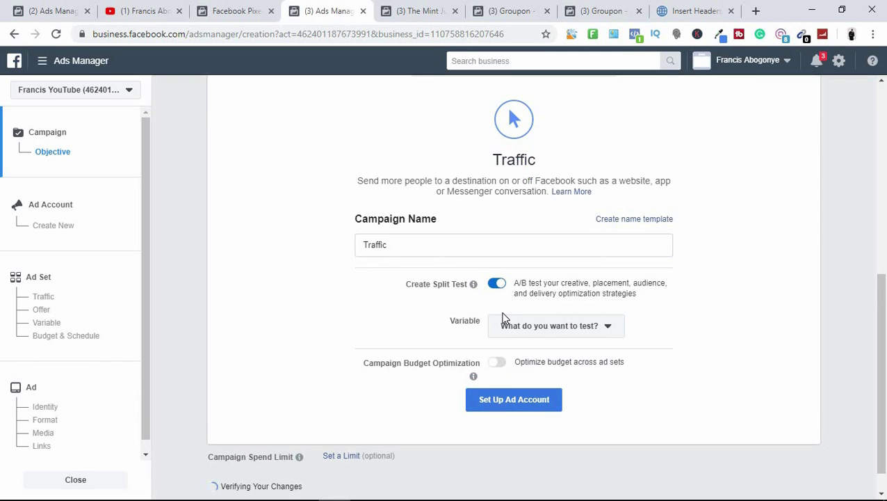
{"action": "left_click", "coordinate": [569, 327]}
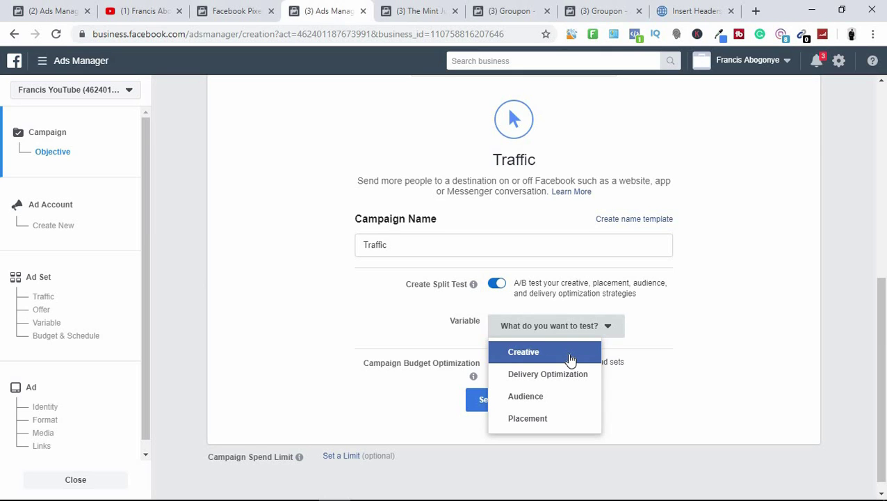
{"action": "left_click", "coordinate": [538, 395]}
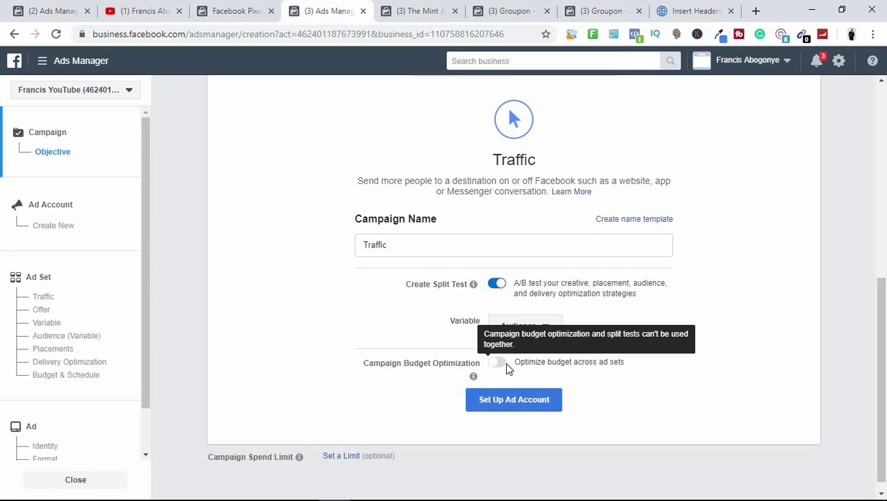
- Proceed through the ad account setup, accepting Nigeria, US Dollars and the Africa/Lagos time zone
{"action": "left_click", "coordinate": [527, 399]}
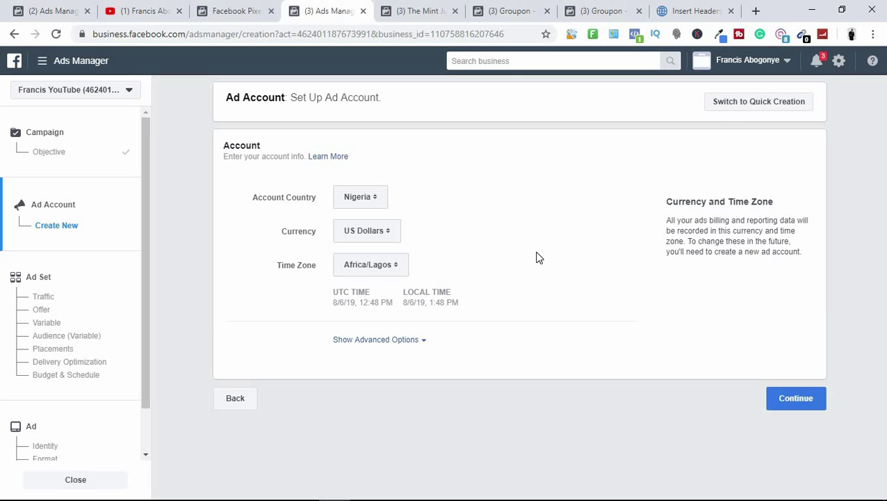
{"action": "left_click", "coordinate": [799, 402]}
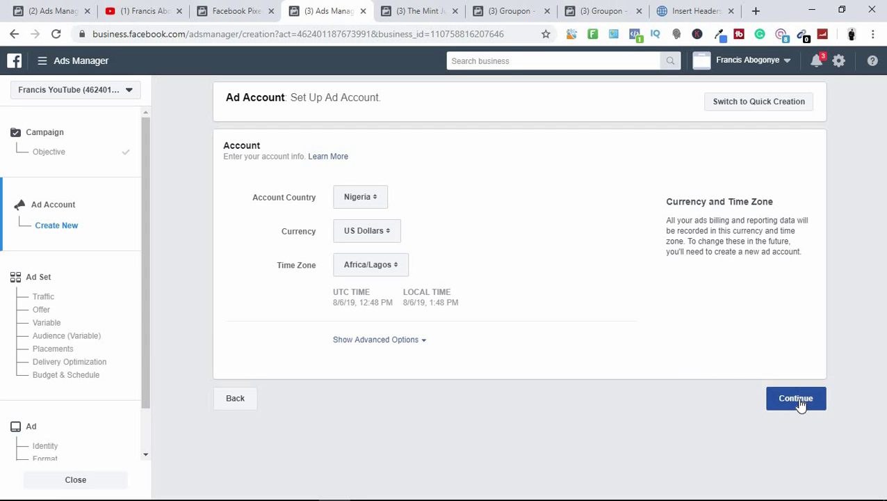
{"action": "left_click", "coordinate": [799, 402]}
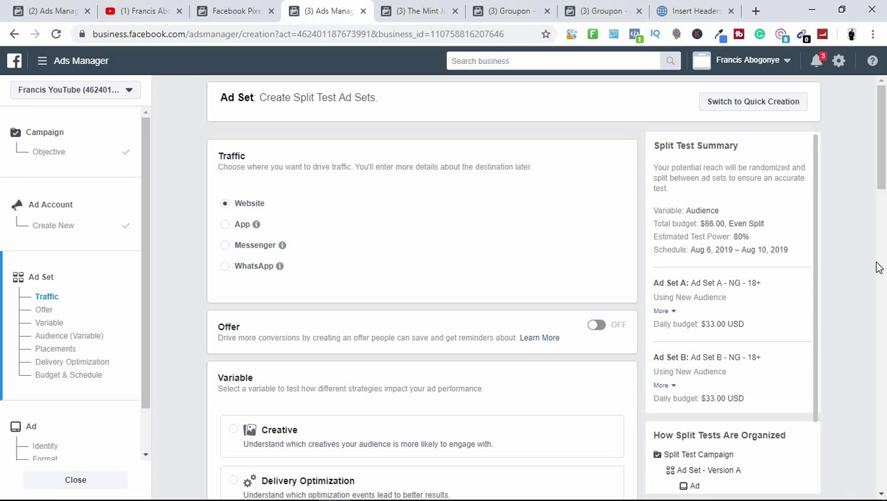
- Examine the split test ad set's Variable section and its description of how strategies impact ad performance
{"action": "left_click_drag", "start_coordinate": [882, 153], "coordinate": [884, 239]}
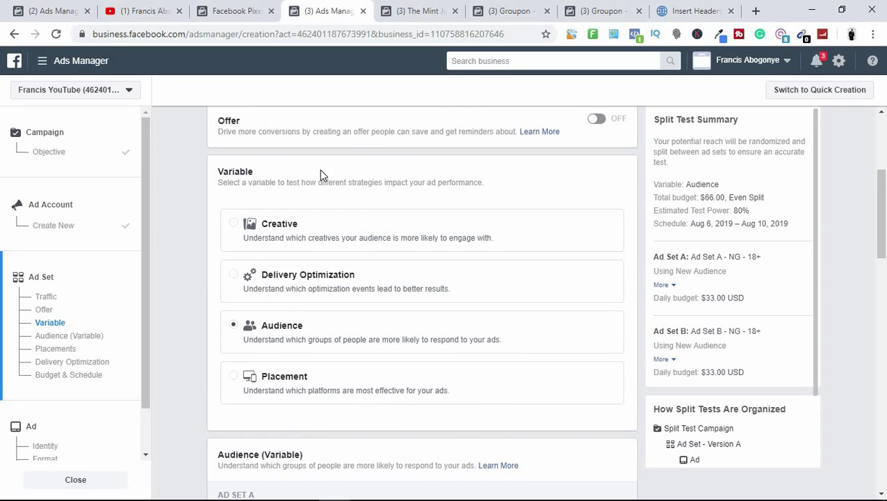
{"action": "left_click_drag", "start_coordinate": [259, 182], "coordinate": [474, 186]}
{"action": "left_click", "coordinate": [384, 182]}
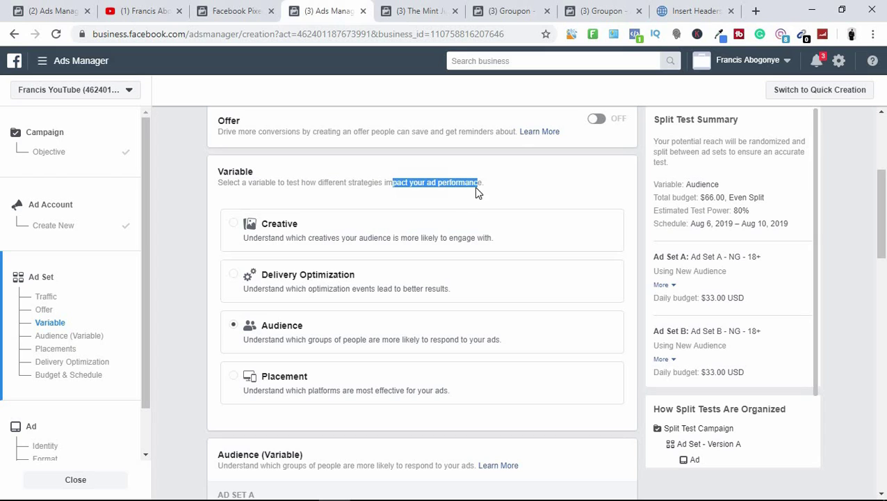
{"action": "left_click", "coordinate": [475, 186]}
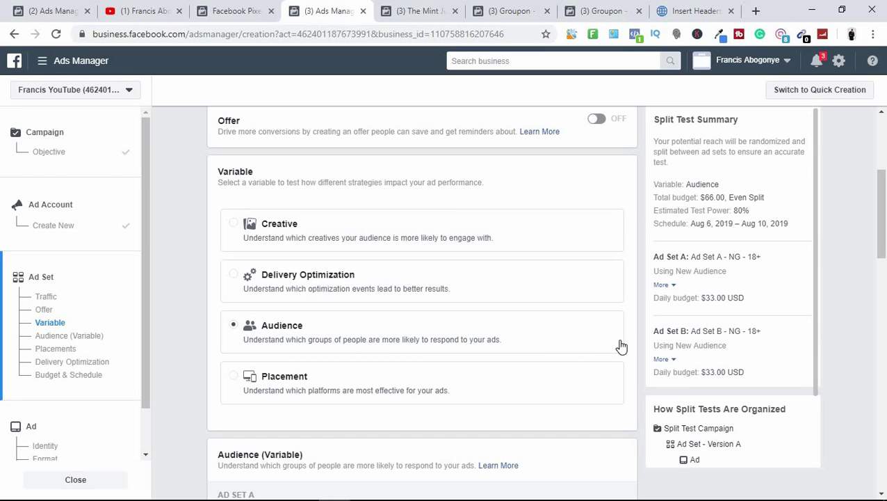
{"action": "left_click_drag", "start_coordinate": [884, 224], "coordinate": [884, 292]}
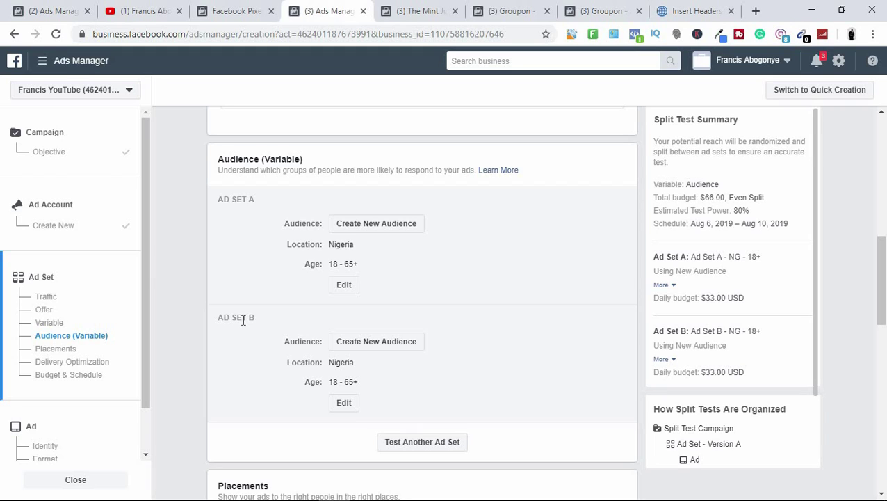
{"action": "left_click_drag", "start_coordinate": [244, 318], "coordinate": [274, 319]}
{"action": "left_click", "coordinate": [263, 289]}
{"action": "left_click", "coordinate": [372, 222]}
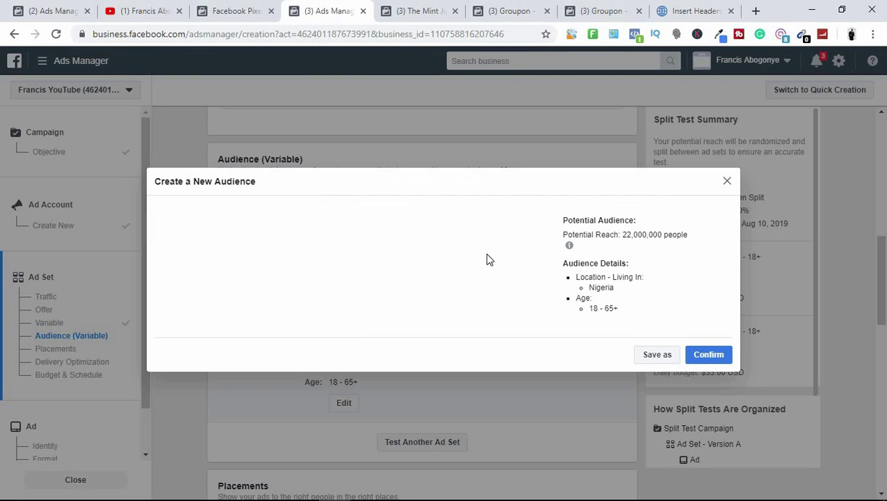
{"action": "left_click", "coordinate": [726, 183]}
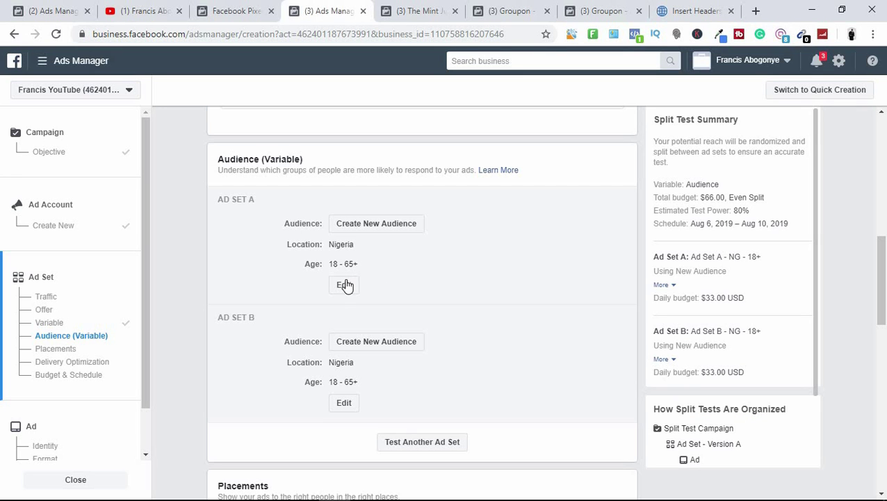
- Open Ad Set A's audience for editing, remove Nigeria from its locations and target people who live in this location
{"action": "left_click", "coordinate": [357, 292]}
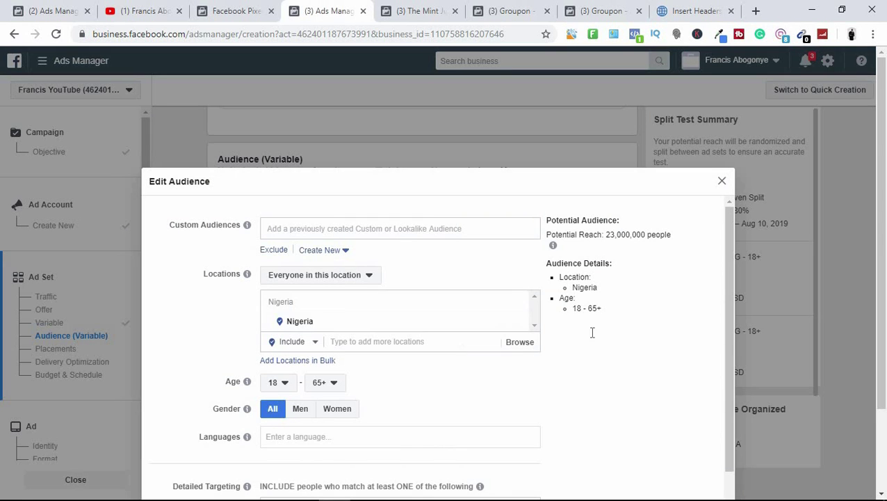
{"action": "scroll", "coordinate": [884, 348], "scroll_direction": "down", "scroll_amount": 1}
{"action": "scroll", "coordinate": [885, 348], "scroll_direction": "down", "scroll_amount": 1}
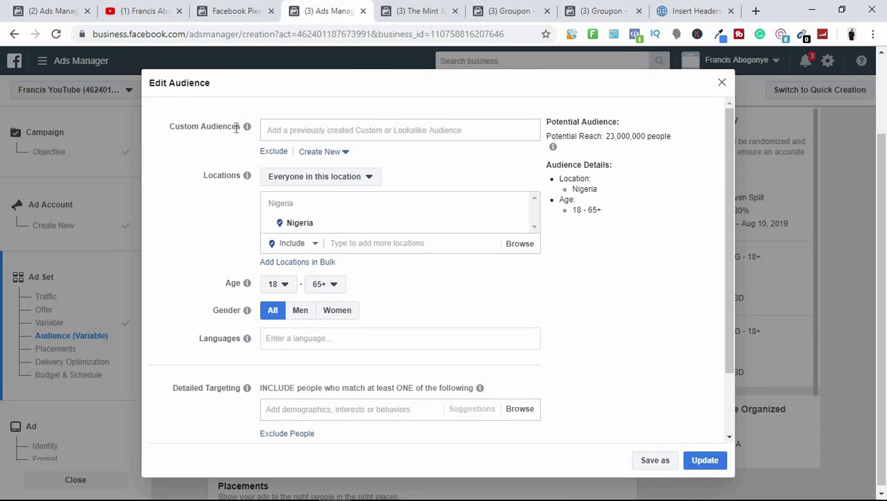
{"action": "mouse_move", "coordinate": [246, 127]}
{"action": "mouse_move", "coordinate": [470, 224]}
{"action": "left_click", "coordinate": [519, 226]}
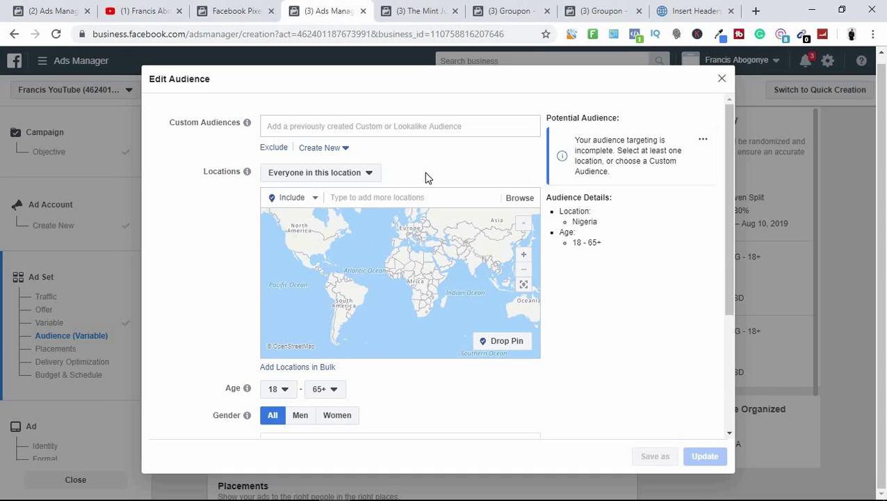
{"action": "left_click", "coordinate": [368, 176]}
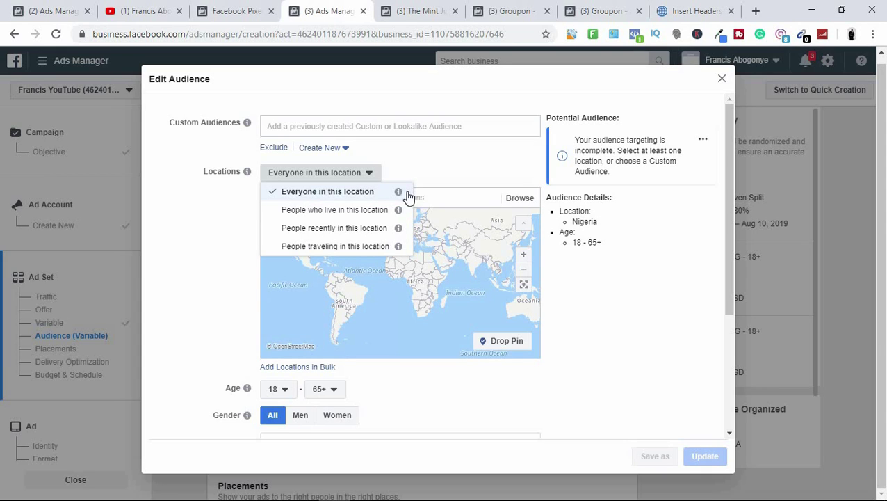
{"action": "left_click", "coordinate": [320, 210]}
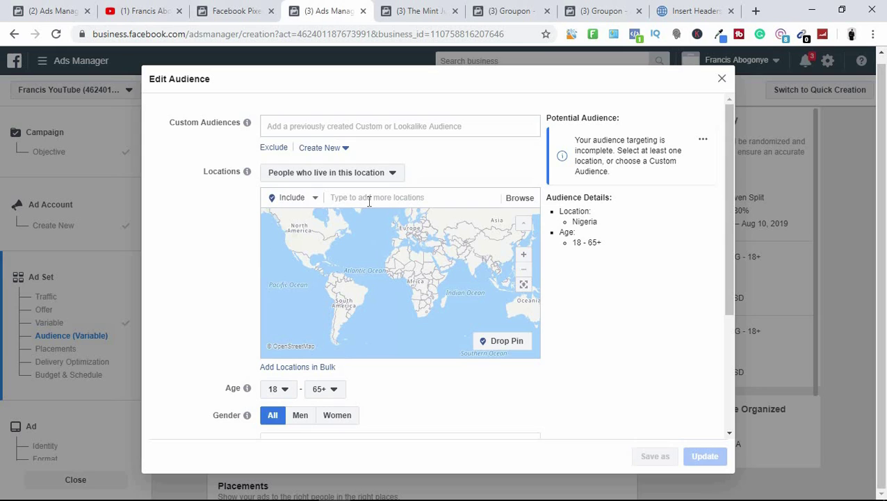
- Add the cities of Abuja, Federal Capital Territory, and London, England, to the audience's included locations
{"action": "left_click", "coordinate": [369, 199]}
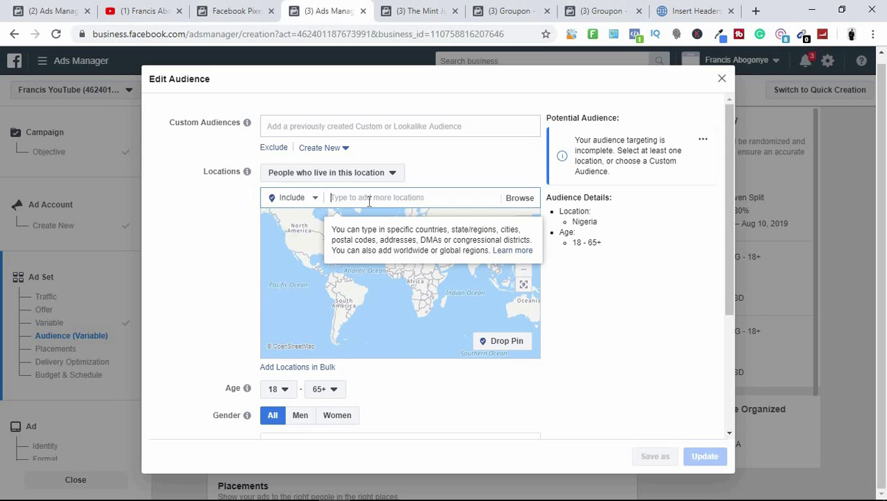
{"action": "type", "text": "Abuja"}
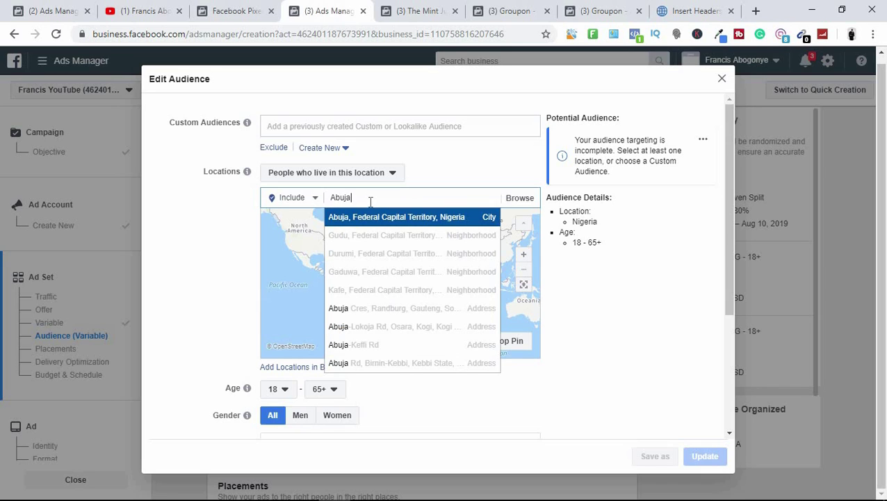
{"action": "left_click", "coordinate": [382, 221]}
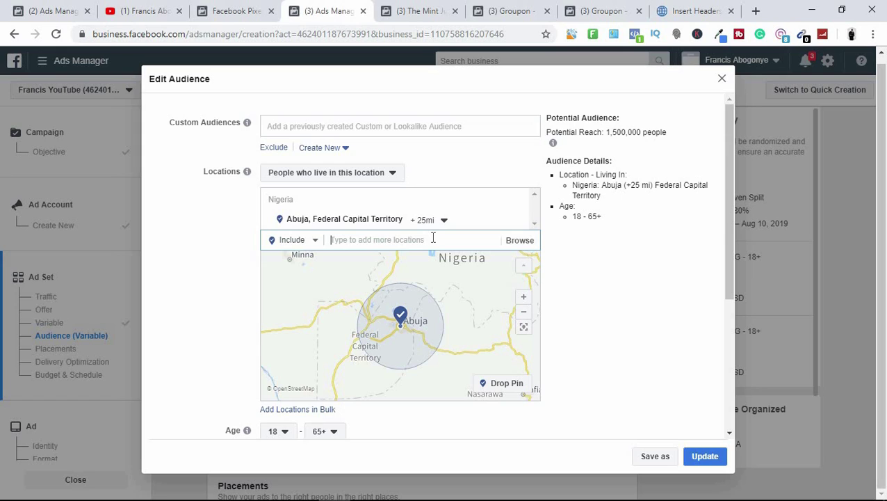
{"action": "type", "text": "lon"}
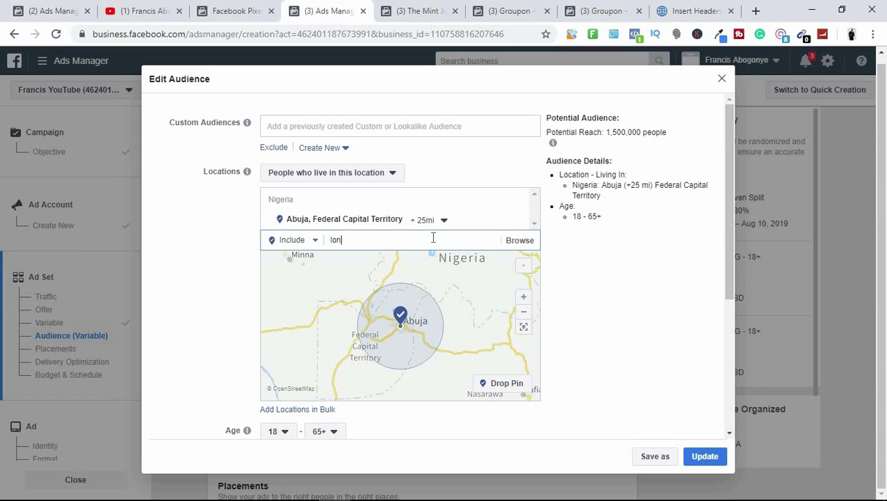
{"action": "type", "text": "do"}
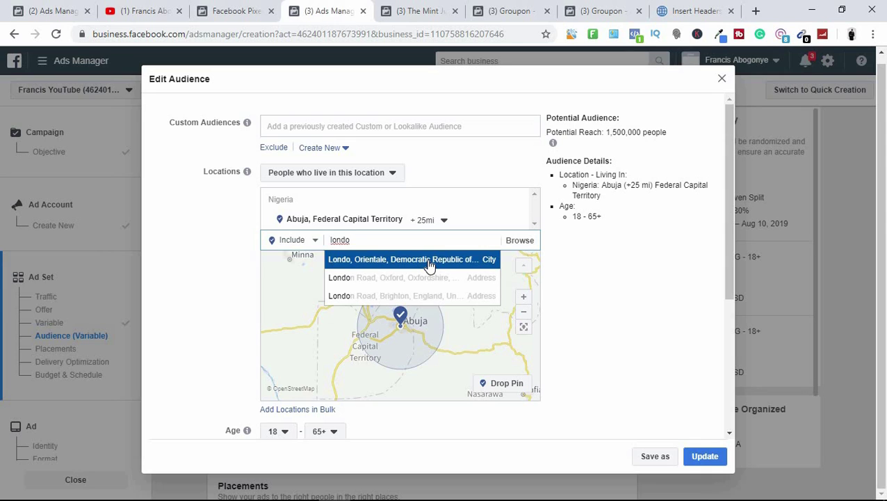
{"action": "key", "text": "BackSpace"}
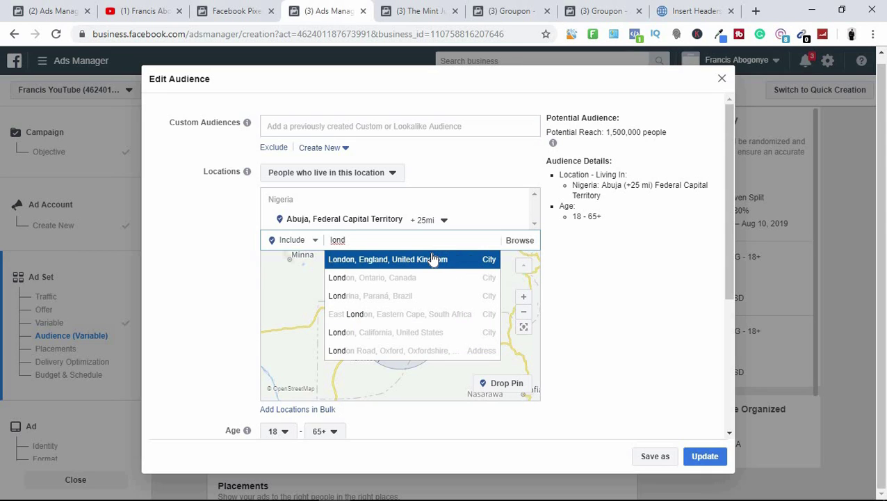
{"action": "left_click", "coordinate": [434, 259]}
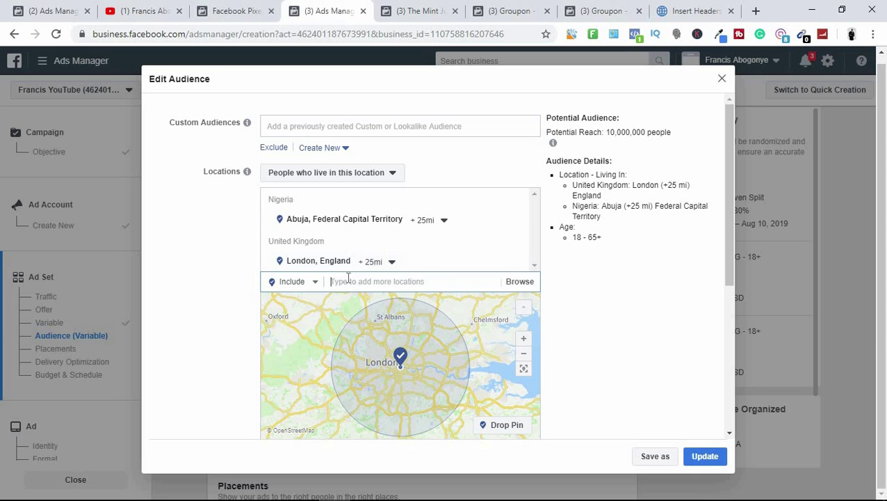
- Include Washington, District of Columbia, as another city in the audience's locations
{"action": "type", "text": "w"}
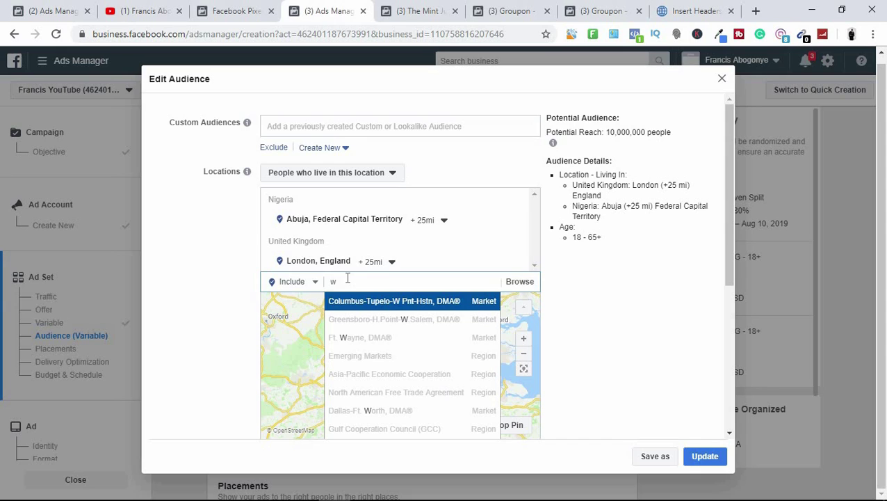
{"action": "type", "text": "as"}
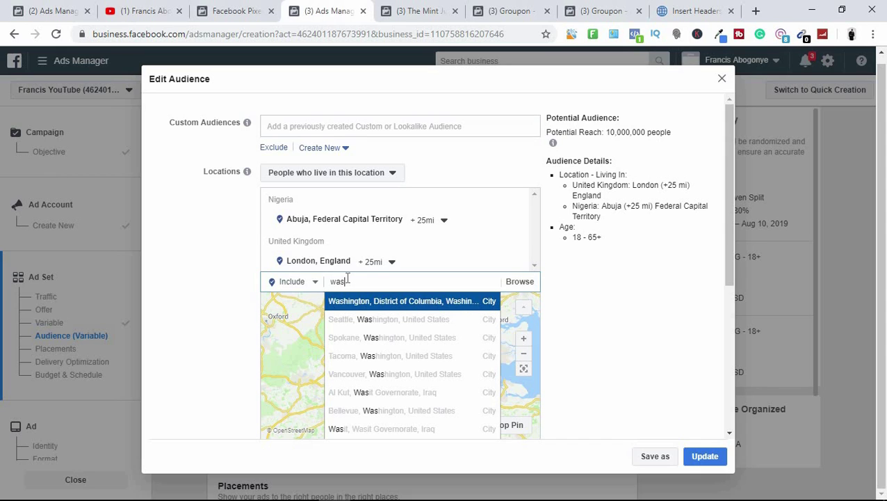
{"action": "type", "text": "h"}
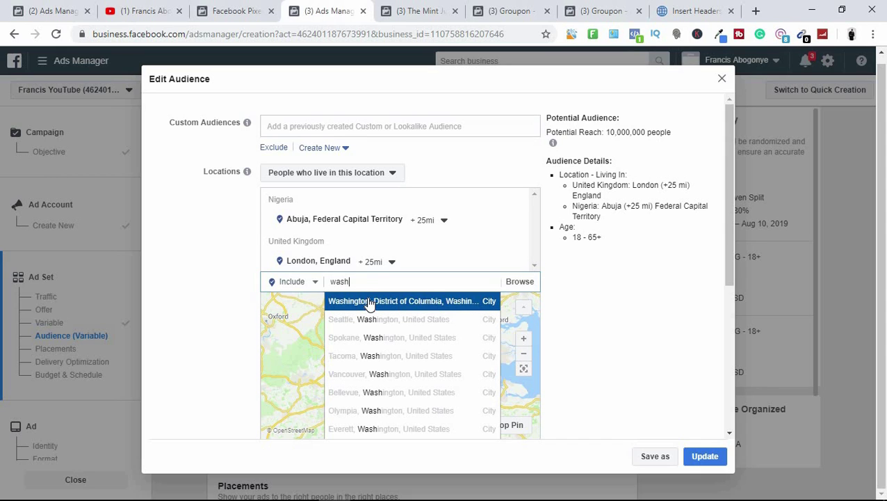
{"action": "left_click", "coordinate": [369, 302]}
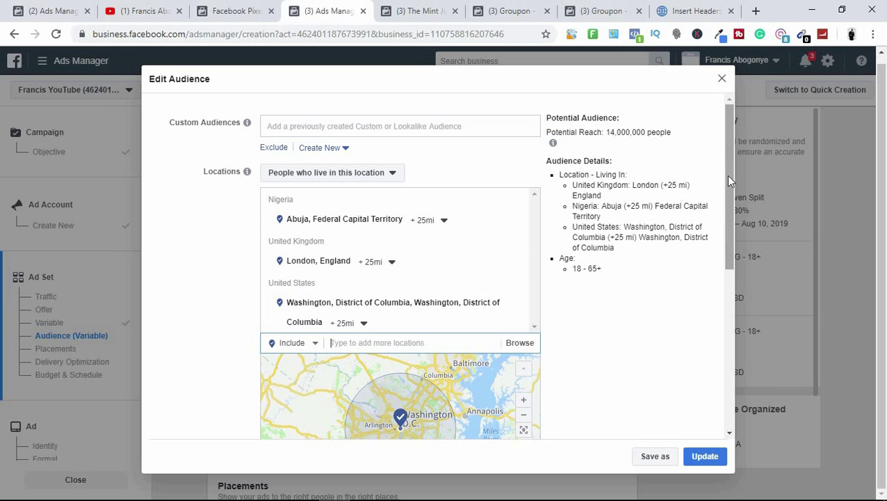
{"action": "left_click_drag", "start_coordinate": [725, 174], "coordinate": [718, 280]}
{"action": "scroll", "coordinate": [718, 281], "scroll_direction": "down", "scroll_amount": 1}
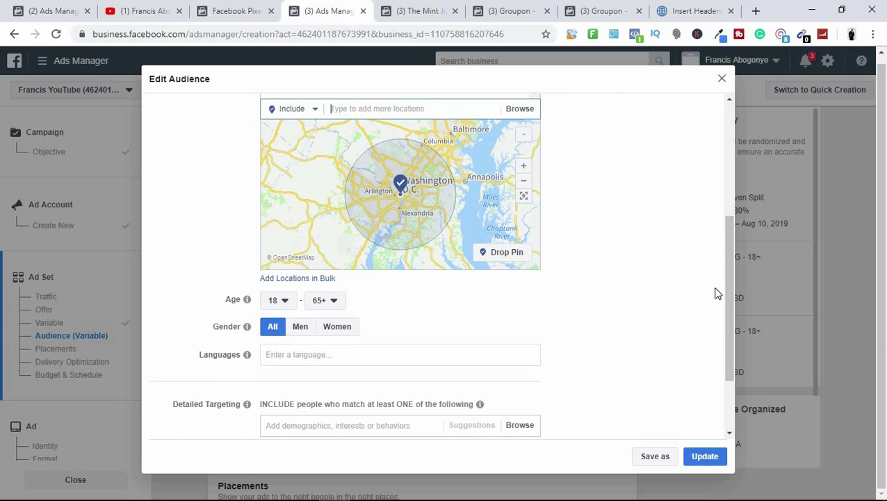
{"action": "left_click_drag", "start_coordinate": [727, 257], "coordinate": [726, 149]}
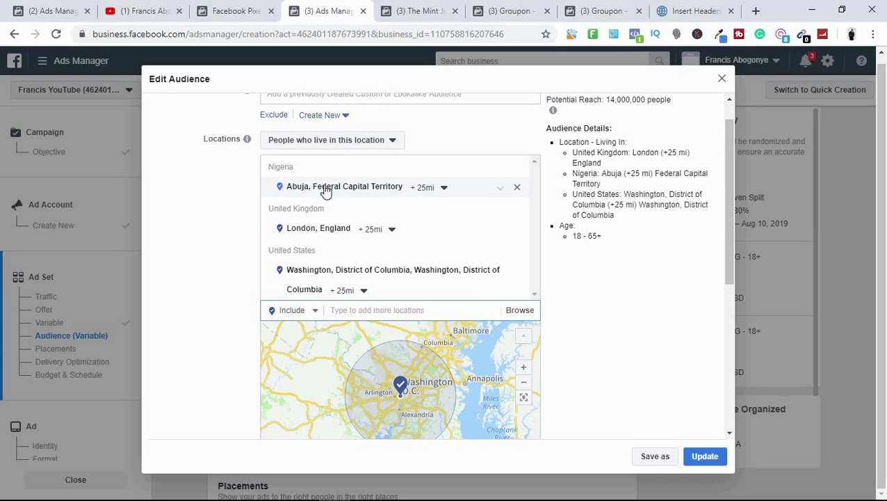
- Remove Abuja, London and Washington from the audience's included locations
{"action": "left_click", "coordinate": [516, 188]}
{"action": "left_click", "coordinate": [517, 188]}
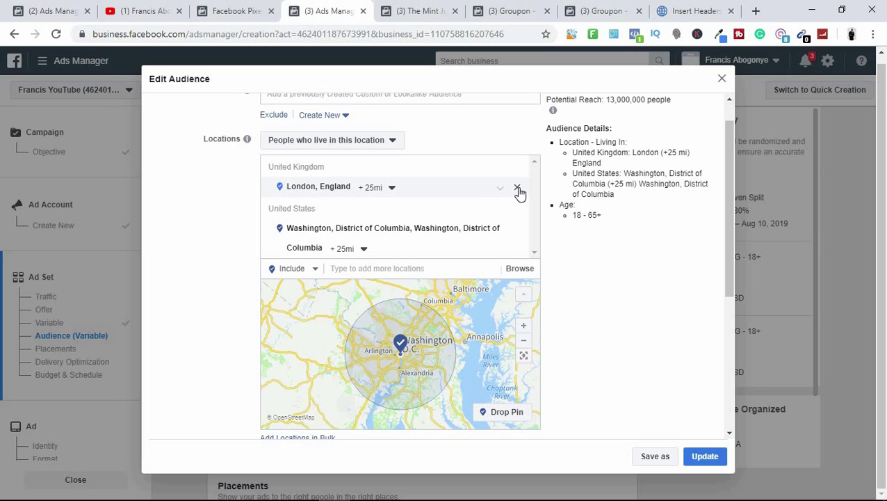
{"action": "left_click", "coordinate": [517, 188]}
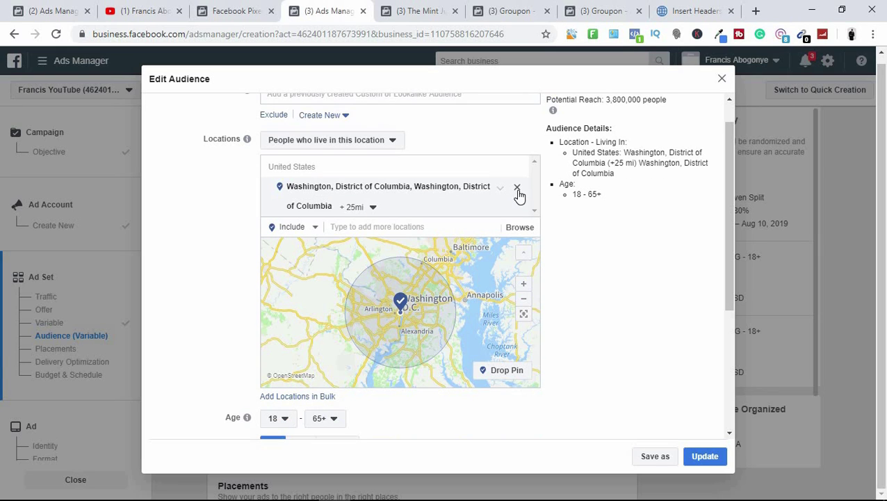
{"action": "left_click", "coordinate": [517, 188]}
- Include the country United States as the audience's location
{"action": "left_click", "coordinate": [416, 165]}
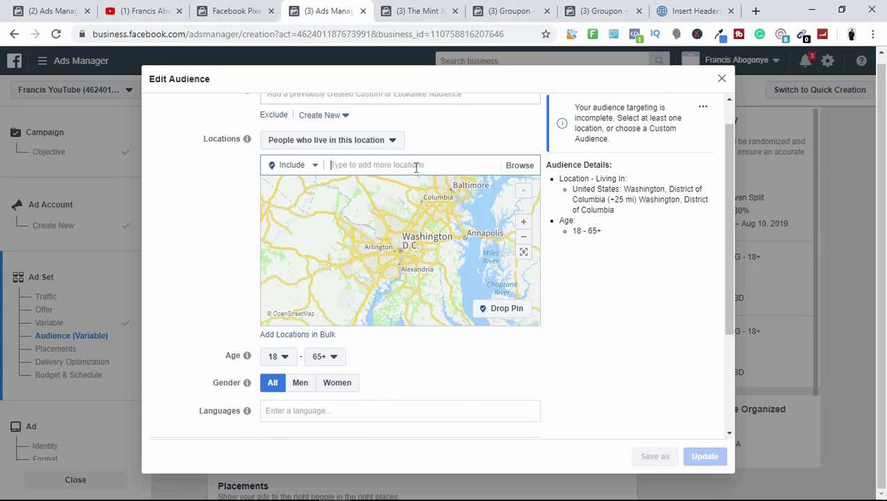
{"action": "type", "text": "united s"}
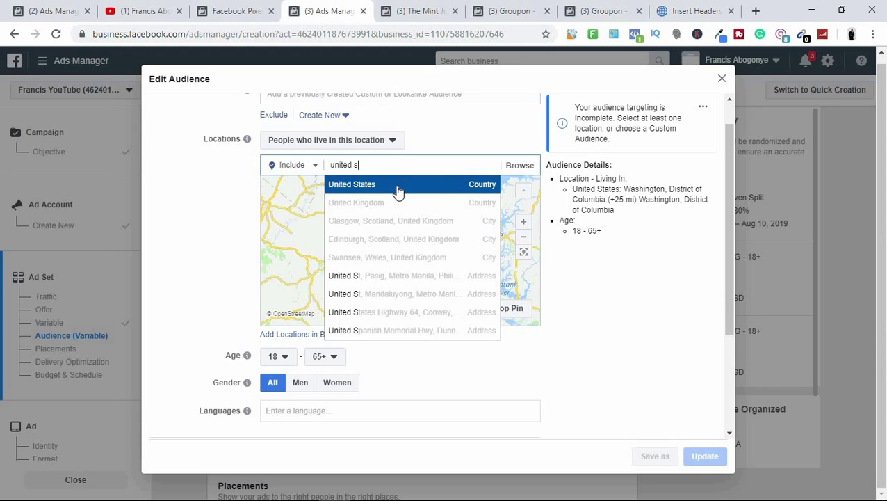
{"action": "left_click", "coordinate": [397, 185]}
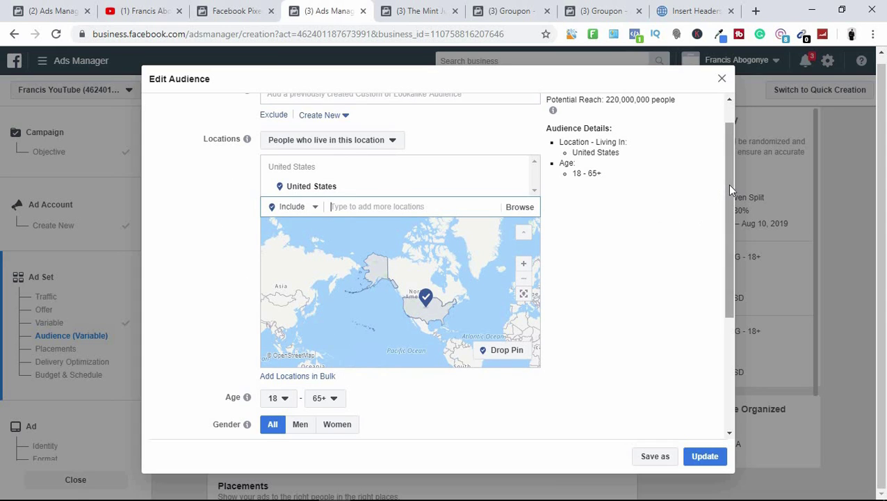
- Set the audience's maximum age to 34
{"action": "left_click_drag", "start_coordinate": [727, 189], "coordinate": [728, 259]}
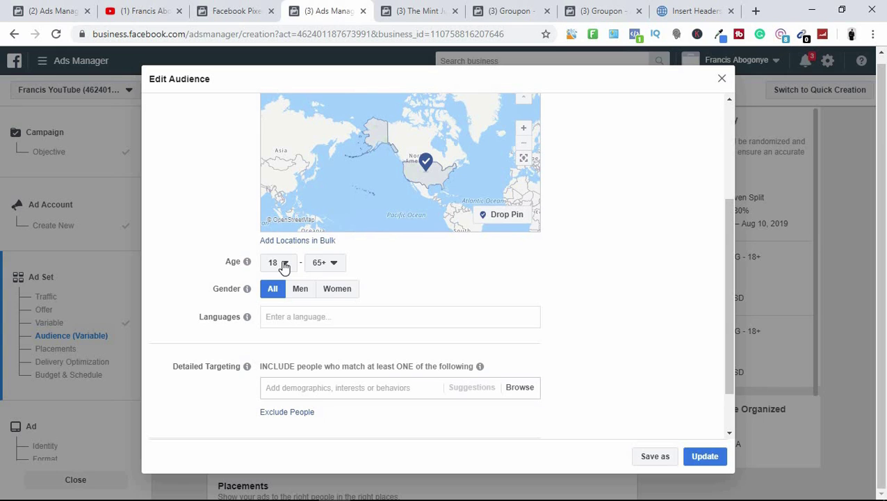
{"action": "left_click", "coordinate": [331, 267]}
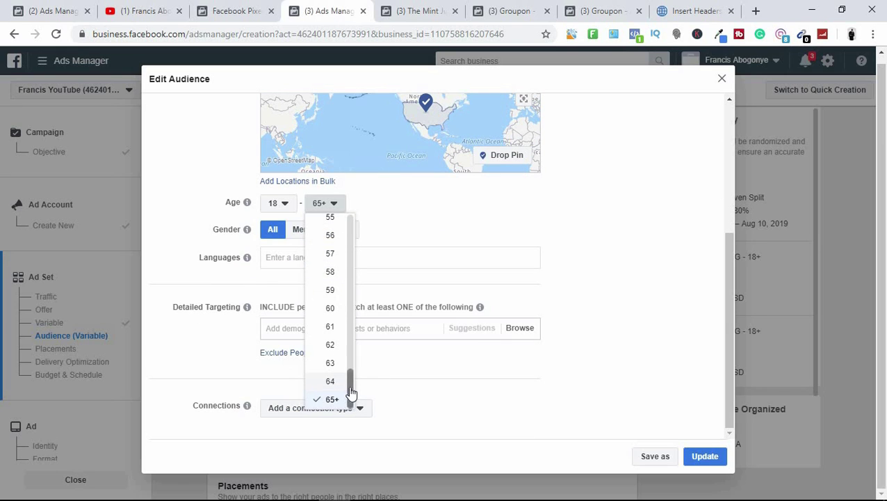
{"action": "scroll", "coordinate": [353, 352], "scroll_direction": "up", "scroll_amount": 6}
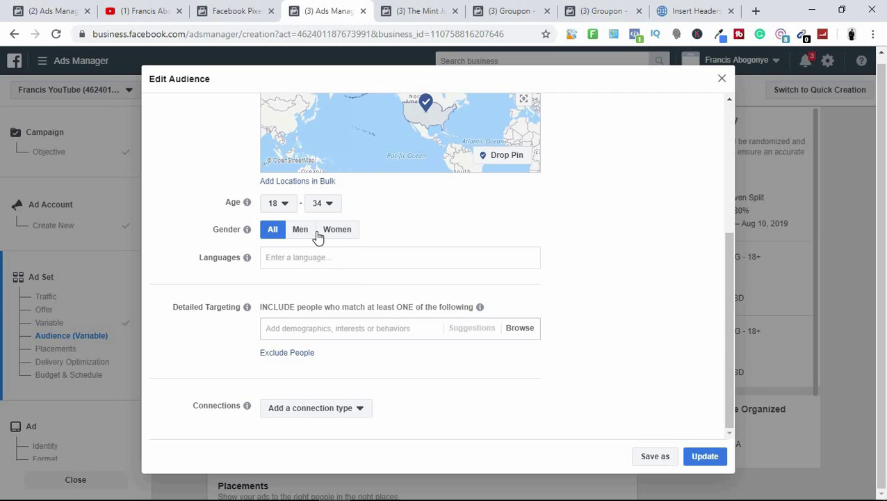
- Try the Women and Men gender options for the audience and return to All
{"action": "left_click", "coordinate": [343, 230]}
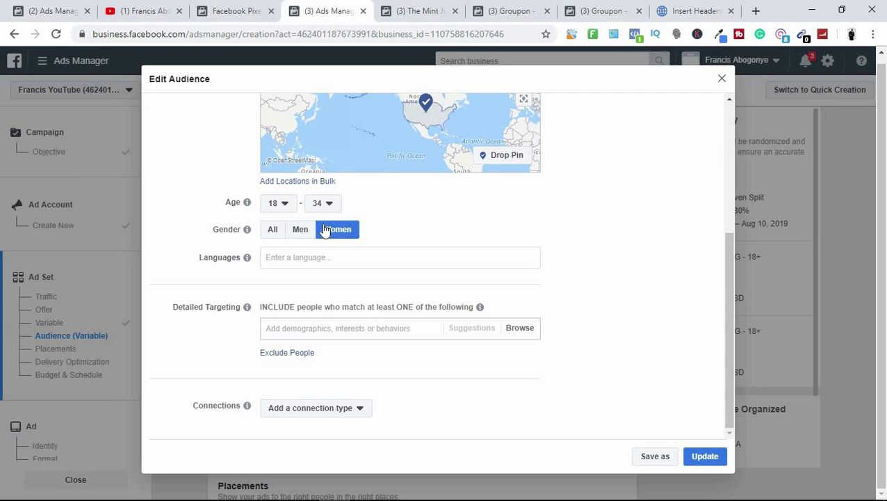
{"action": "left_click", "coordinate": [301, 232]}
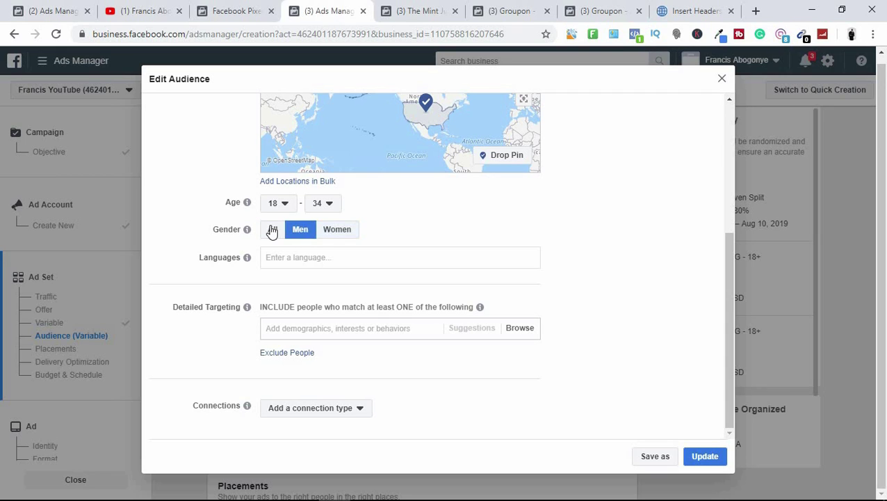
{"action": "left_click", "coordinate": [272, 231]}
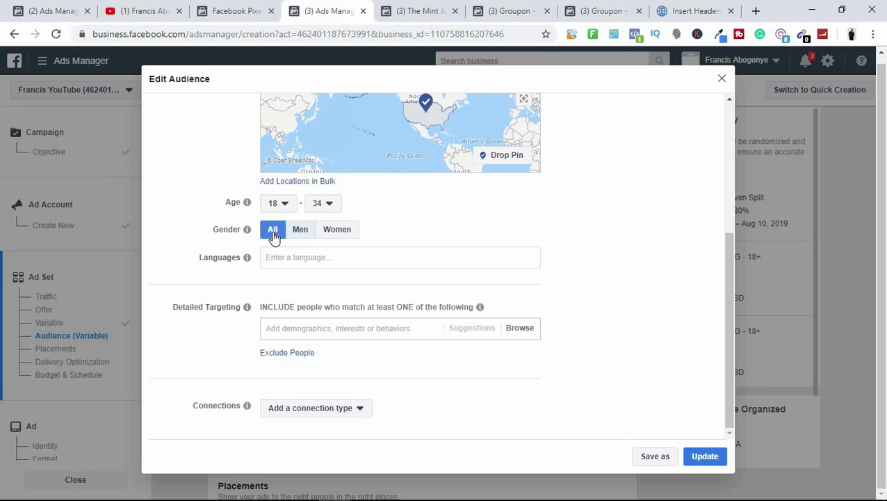
- Review the Languages field and the Detailed Targeting rule for including people by demographics, interests or behaviors
{"action": "left_click", "coordinate": [302, 258]}
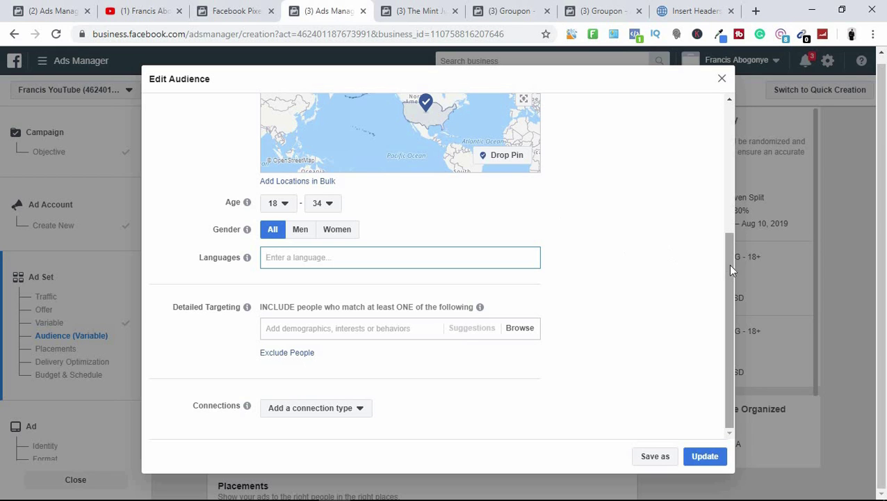
{"action": "mouse_move", "coordinate": [728, 267]}
{"action": "left_mouse_down"}
{"action": "mouse_move", "coordinate": [736, 192]}
{"action": "mouse_move", "coordinate": [733, 257]}
{"action": "left_mouse_up"}
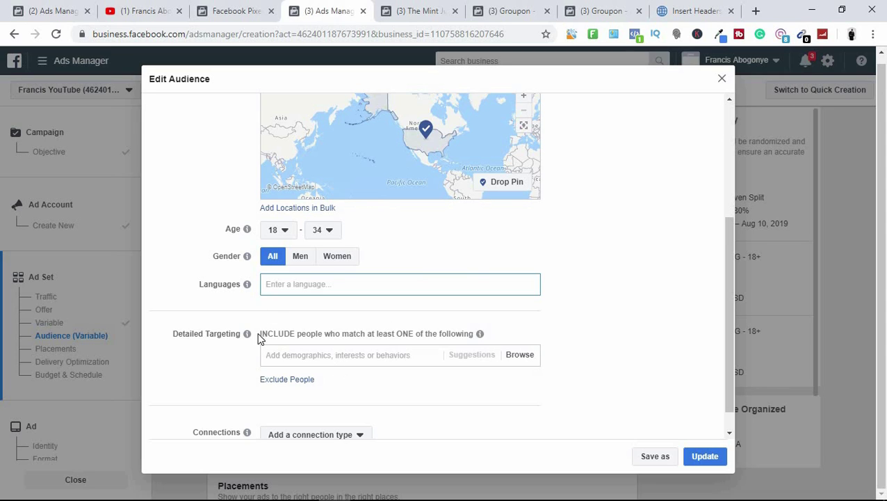
{"action": "left_click_drag", "start_coordinate": [269, 333], "coordinate": [456, 348]}
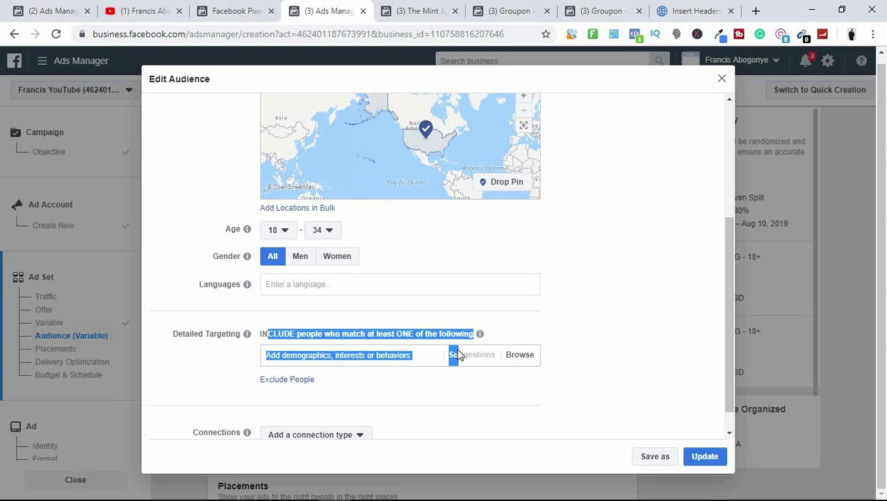
- Examine the Detailed Targeting rule for including people who match at least one of the listed criteria
{"action": "left_click", "coordinate": [378, 341]}
{"action": "left_click", "coordinate": [351, 281]}
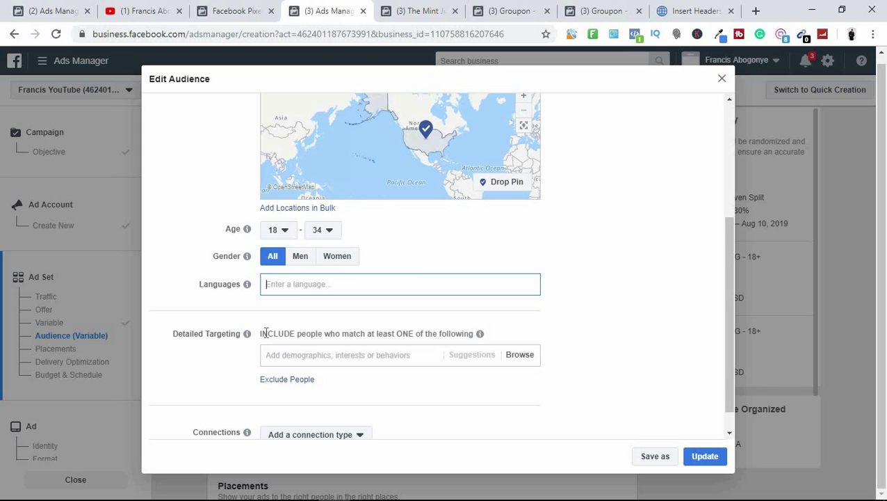
{"action": "left_click_drag", "start_coordinate": [266, 333], "coordinate": [369, 333]}
{"action": "left_click", "coordinate": [368, 333]}
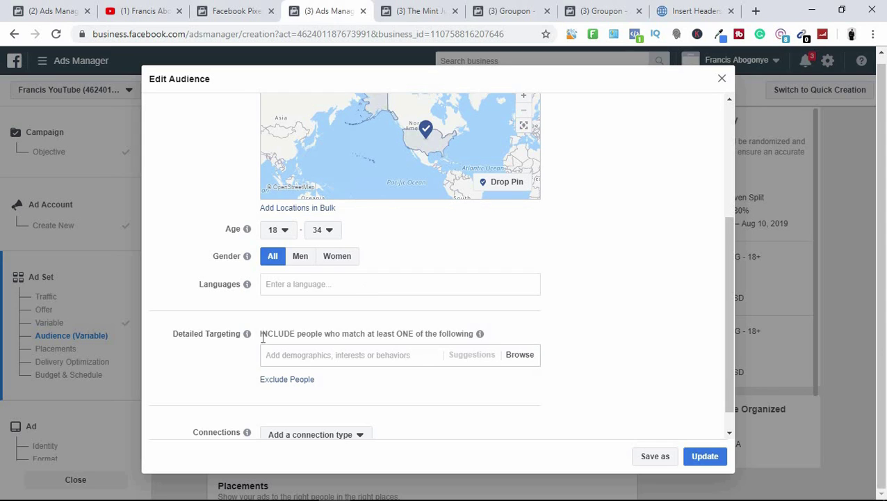
{"action": "left_click_drag", "start_coordinate": [263, 335], "coordinate": [396, 335]}
{"action": "left_click", "coordinate": [324, 333]}
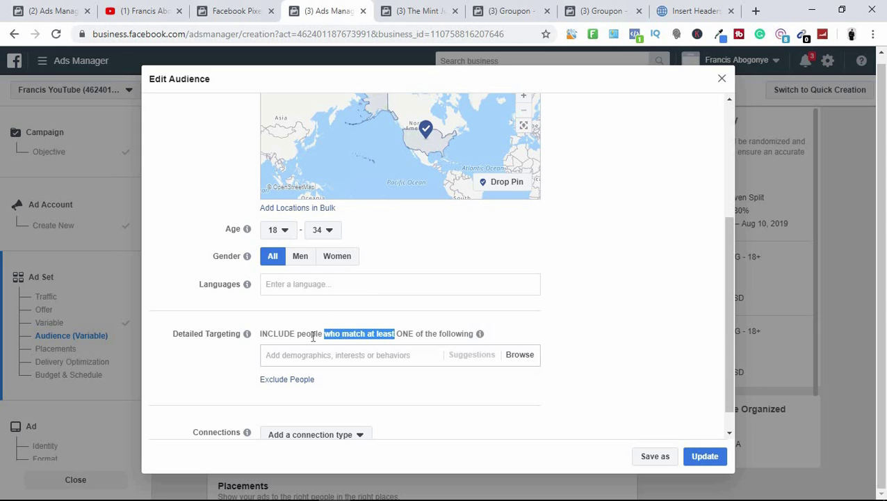
- Set the audience's language to English (All)
{"action": "left_click", "coordinate": [303, 304]}
{"action": "left_click", "coordinate": [297, 285]}
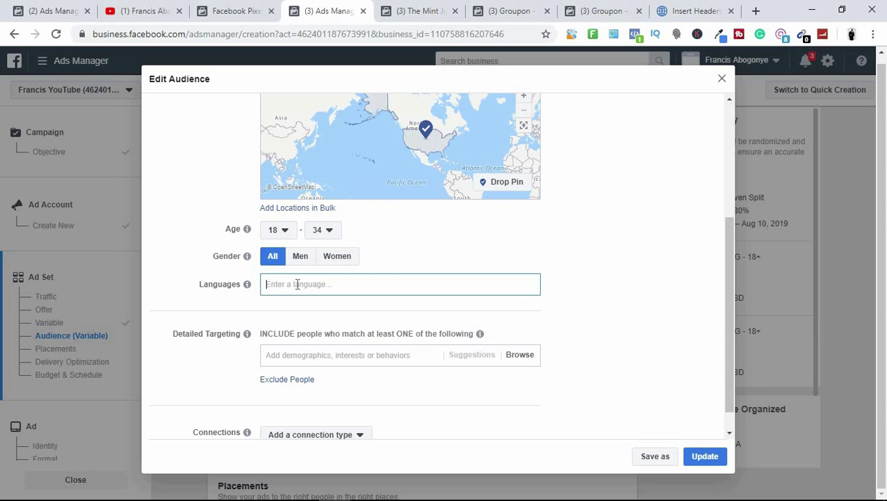
{"action": "type", "text": "e"}
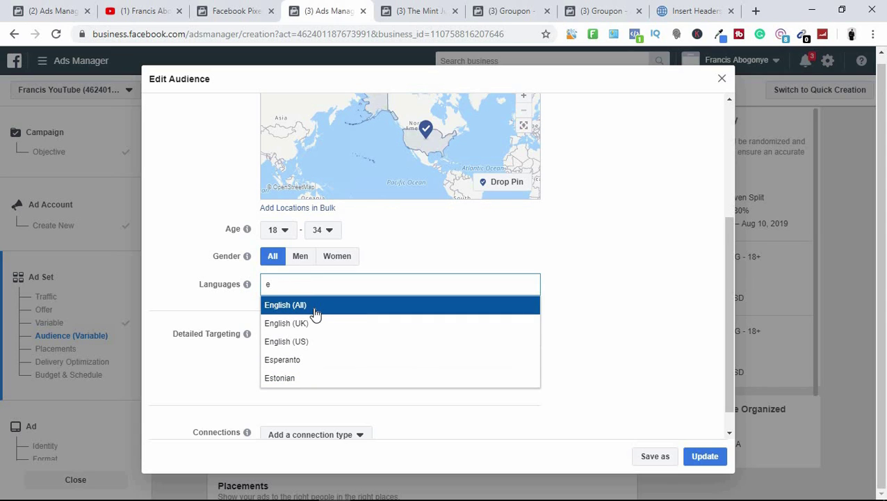
{"action": "left_click", "coordinate": [314, 312]}
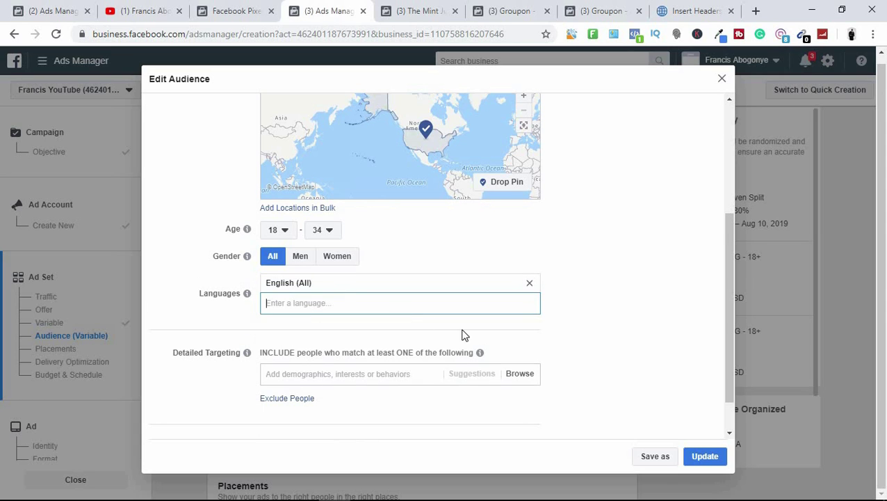
{"action": "left_click", "coordinate": [656, 263]}
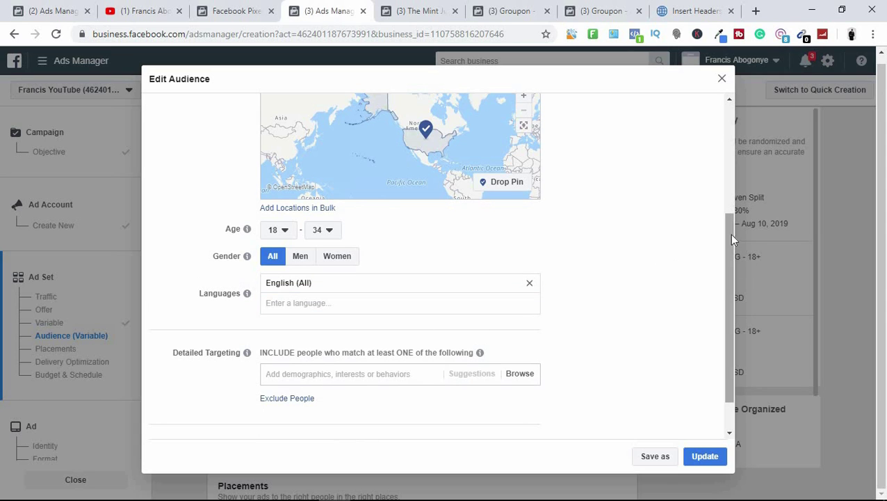
- Add the interest Love to the audience's Detailed Targeting and check the potential reach
{"action": "scroll", "coordinate": [471, 408], "scroll_direction": "down", "scroll_amount": 1}
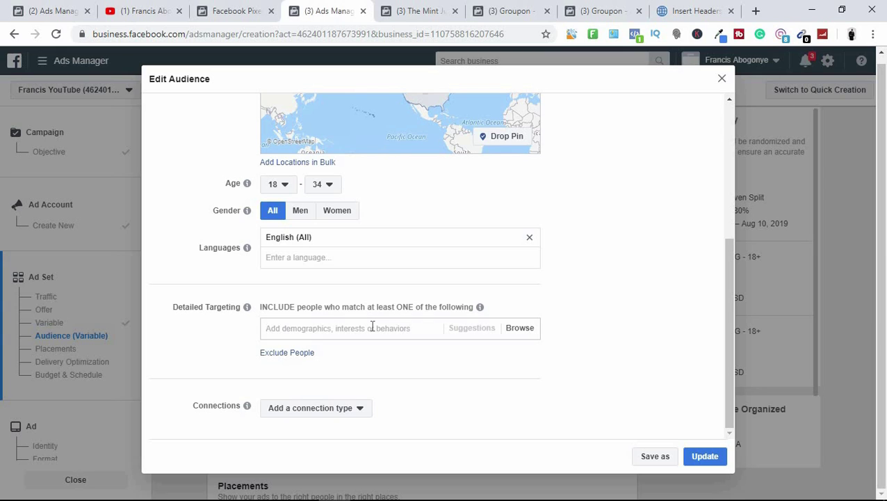
{"action": "left_click", "coordinate": [372, 327]}
{"action": "type", "text": "love"}
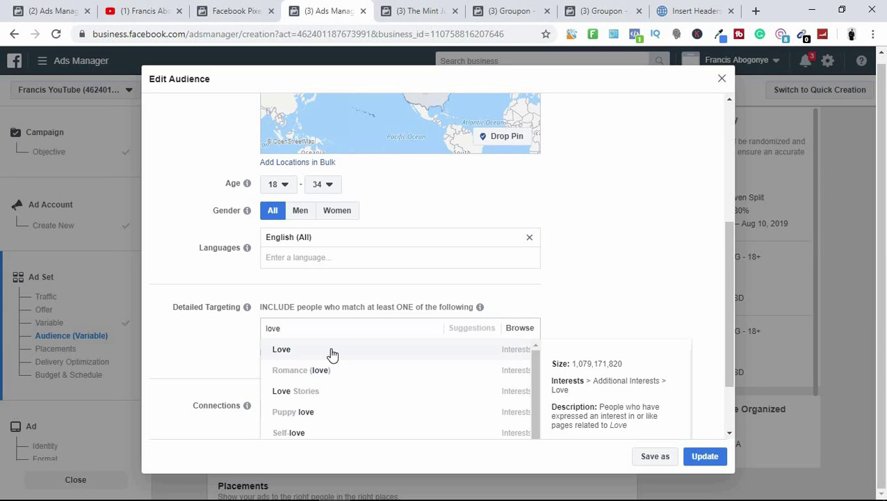
{"action": "left_click", "coordinate": [332, 351]}
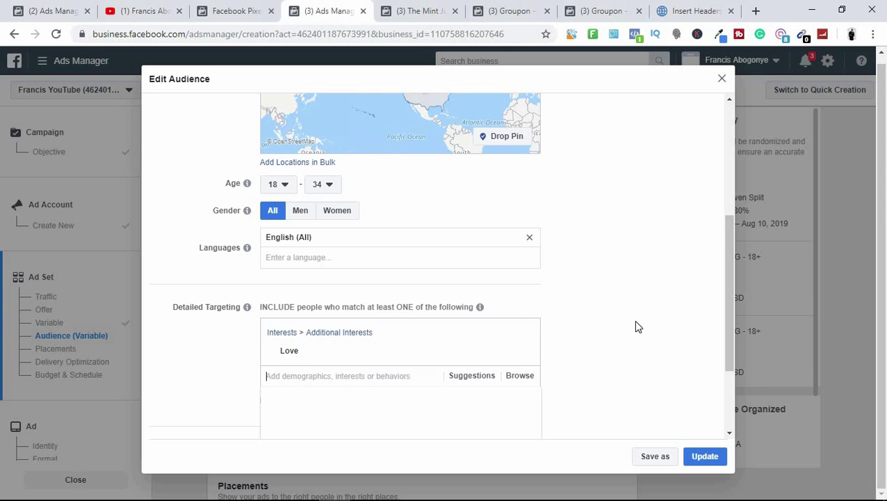
{"action": "left_click_drag", "start_coordinate": [728, 324], "coordinate": [732, 169]}
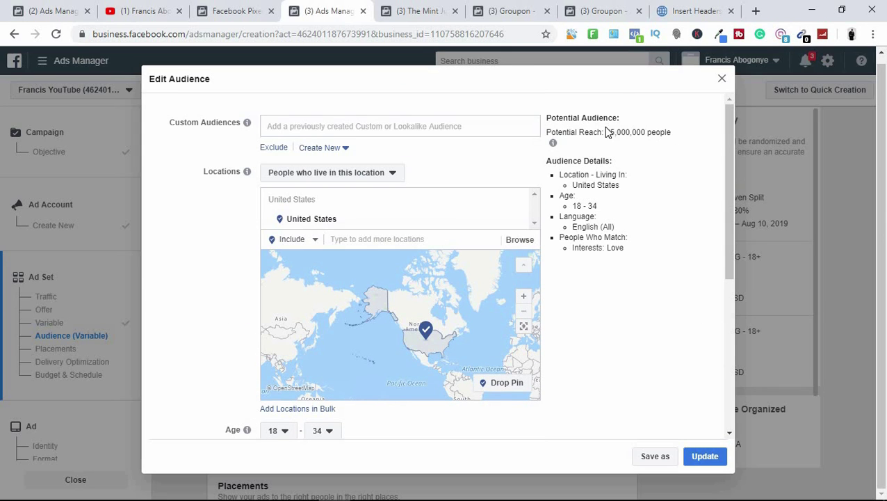
{"action": "left_click_drag", "start_coordinate": [611, 132], "coordinate": [663, 132]}
{"action": "left_click", "coordinate": [664, 133]}
{"action": "left_click_drag", "start_coordinate": [724, 153], "coordinate": [710, 332]}
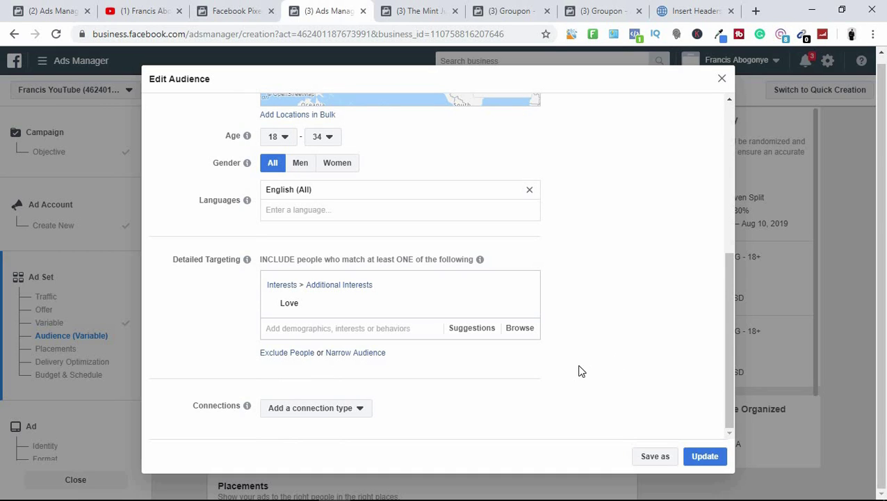
- Narrow the audience with an empty must-also-match condition and copy the page name The Mint Julep Boutique from its Facebook page
{"action": "left_click", "coordinate": [360, 353]}
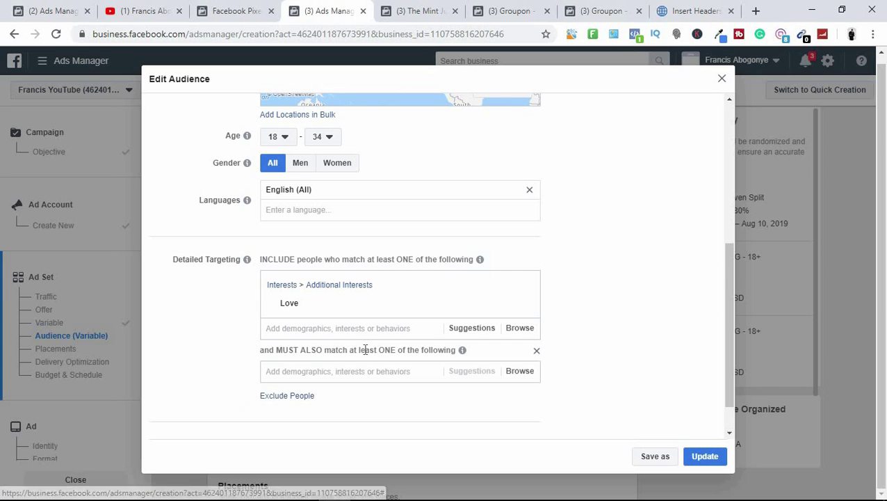
{"action": "left_click", "coordinate": [324, 372]}
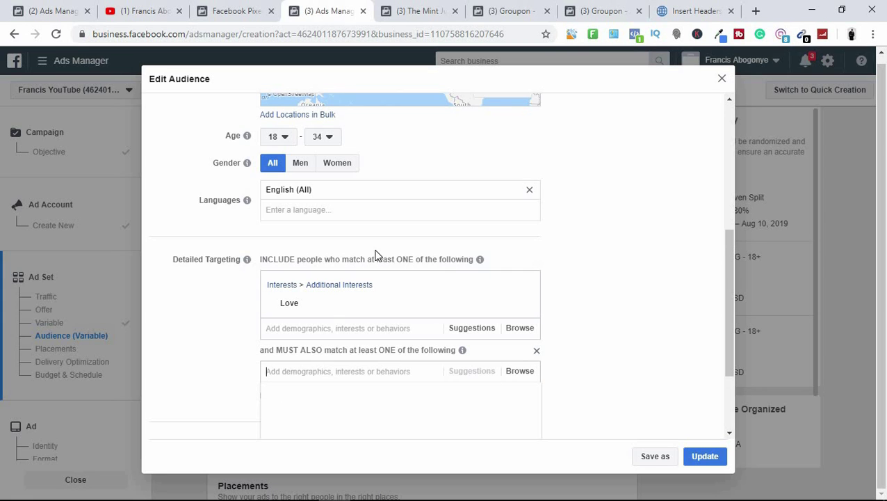
{"action": "left_click", "coordinate": [416, 10]}
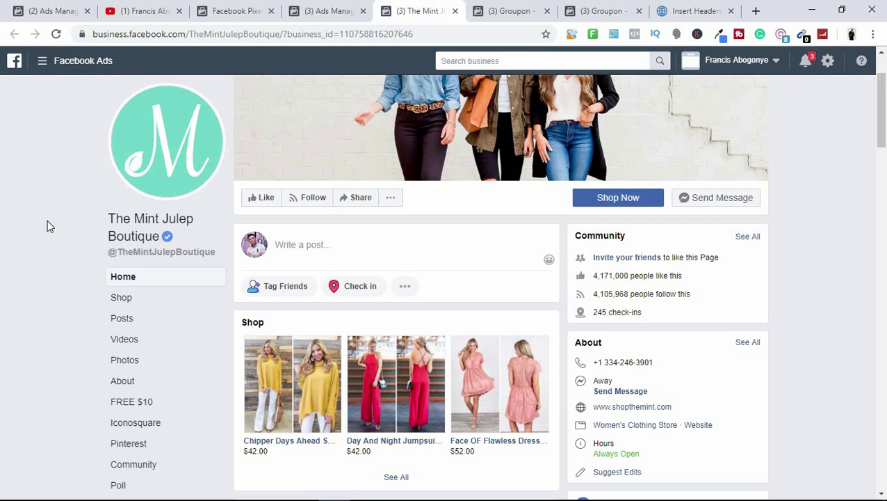
{"action": "triple_click", "coordinate": [150, 233]}
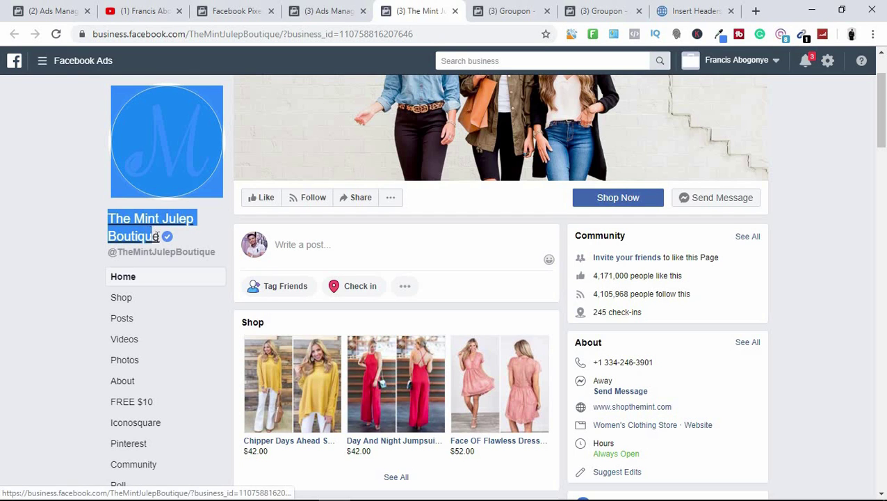
{"action": "left_click", "coordinate": [79, 234]}
{"action": "left_click_drag", "start_coordinate": [82, 222], "coordinate": [124, 240]}
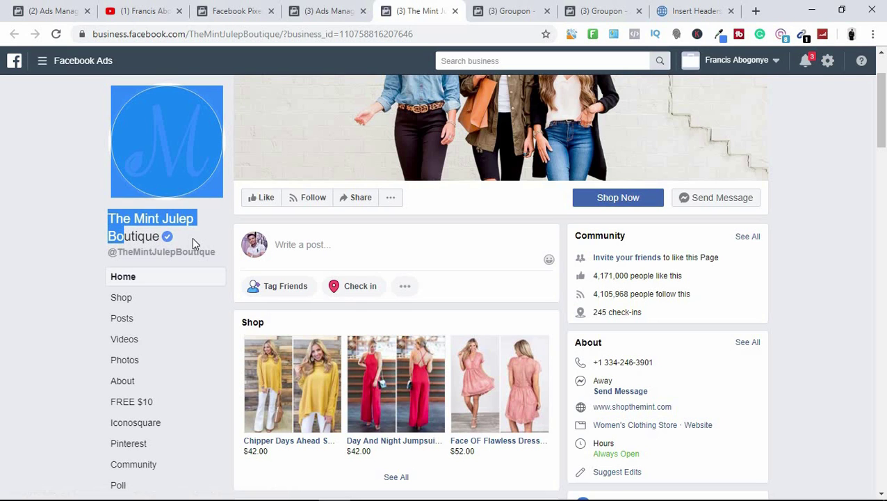
{"action": "left_click_drag", "start_coordinate": [192, 239], "coordinate": [109, 198]}
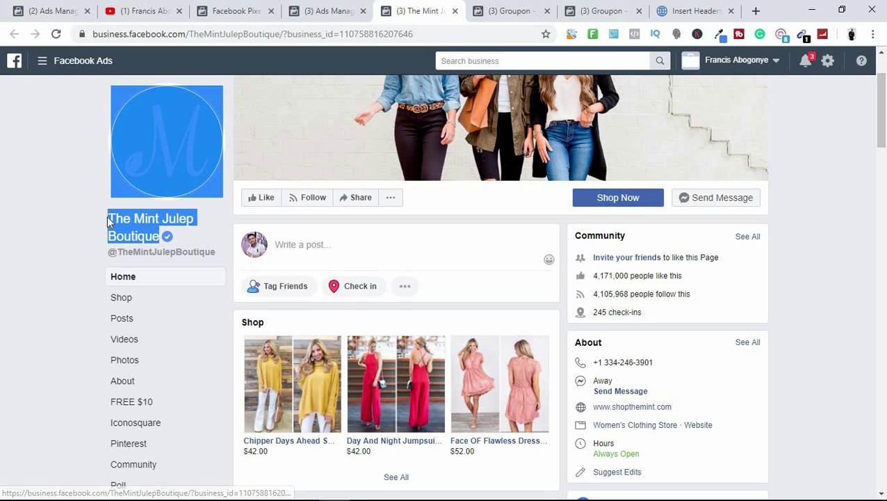
{"action": "left_click", "coordinate": [188, 247]}
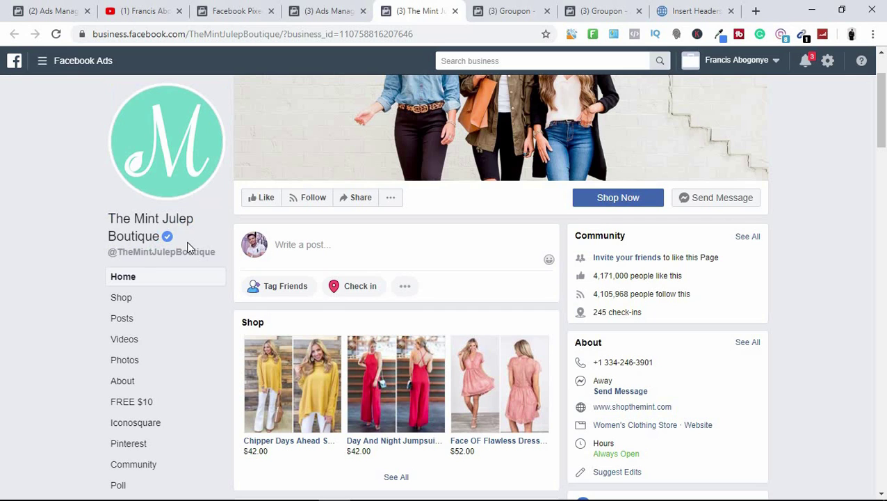
{"action": "left_click_drag", "start_coordinate": [147, 236], "coordinate": [111, 224]}
{"action": "key", "text": "ctrl+c"}
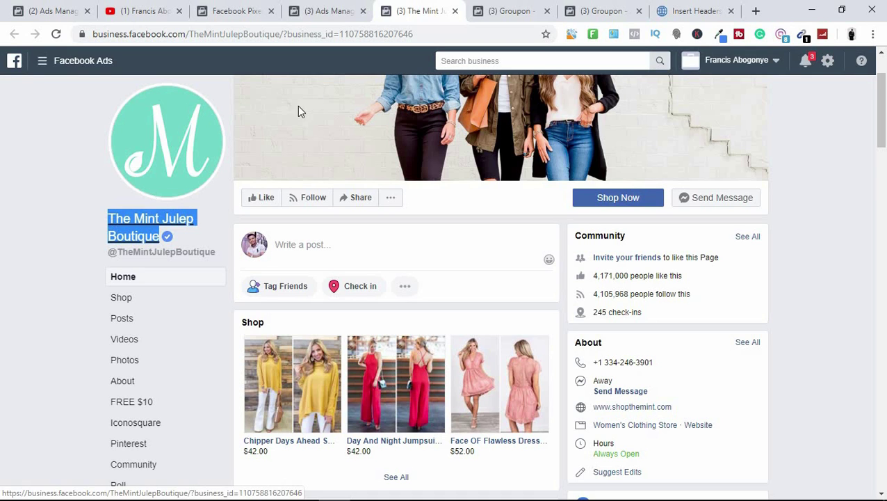
- Add The Mint Julep Boutique as the must-also-match interest in the audience and check the potential reach and both interest conditions
{"action": "left_click", "coordinate": [320, 9]}
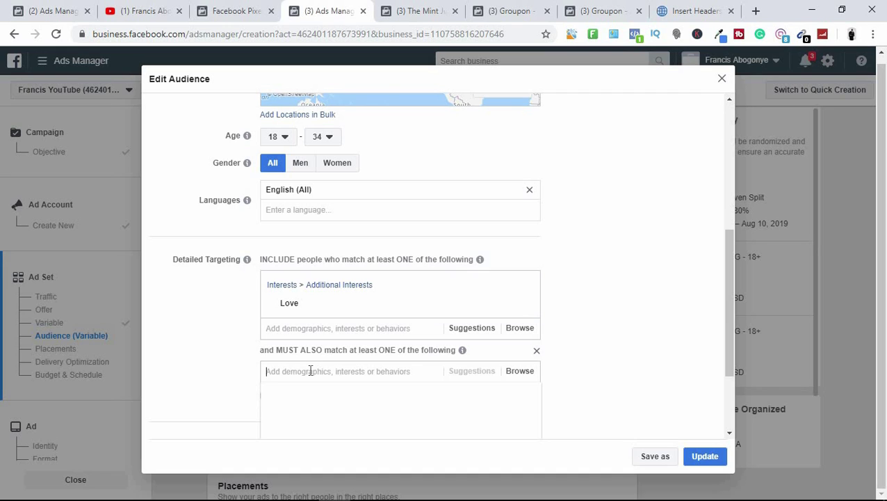
{"action": "key", "text": "ctrl+v"}
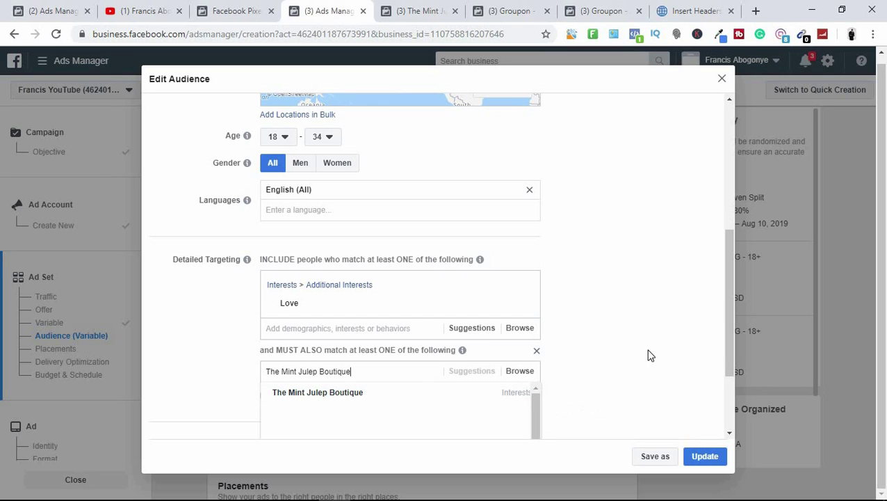
{"action": "left_click", "coordinate": [400, 393]}
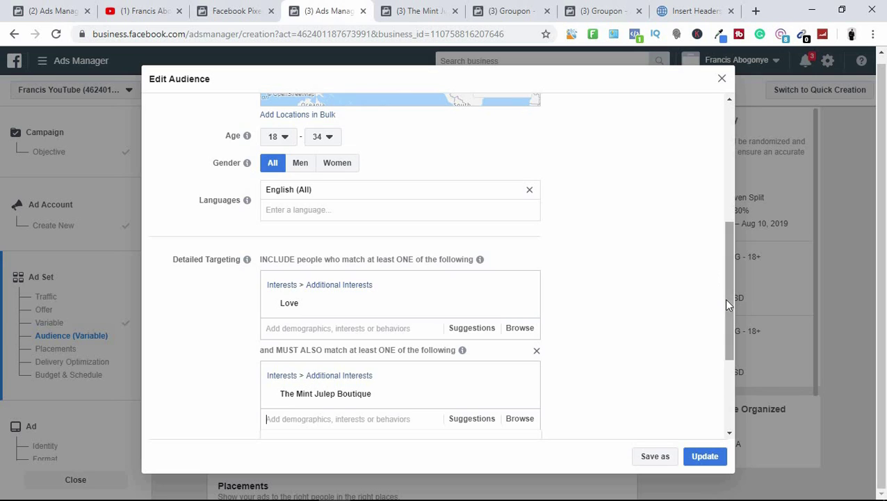
{"action": "left_click_drag", "start_coordinate": [728, 304], "coordinate": [734, 162]}
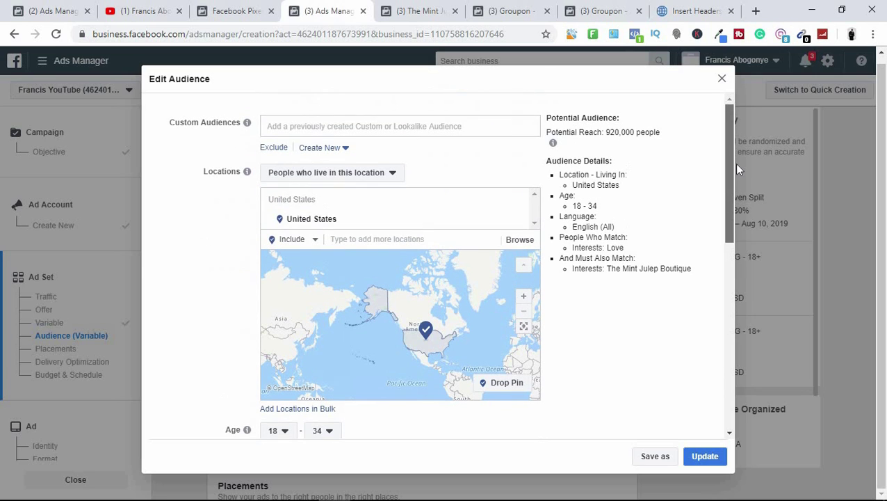
{"action": "mouse_move", "coordinate": [609, 131]}
{"action": "left_mouse_down"}
{"action": "mouse_move", "coordinate": [646, 135]}
{"action": "mouse_move", "coordinate": [626, 130]}
{"action": "left_mouse_up"}
{"action": "left_click", "coordinate": [625, 131]}
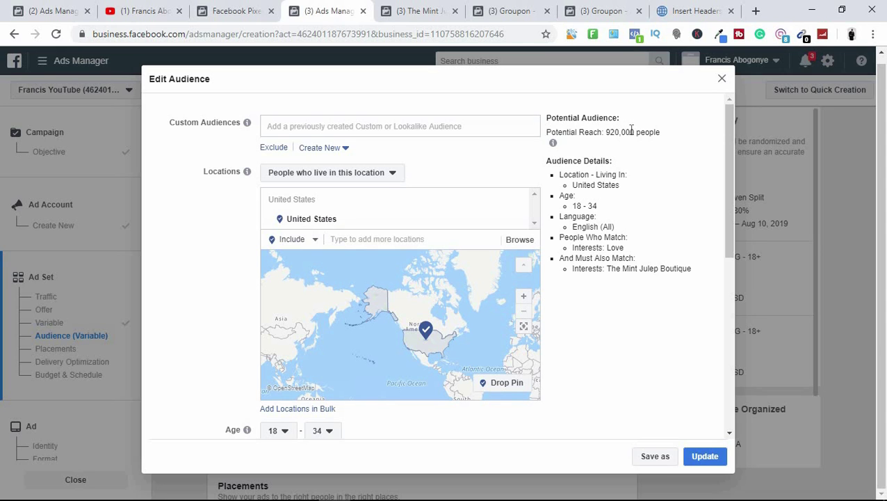
{"action": "left_click_drag", "start_coordinate": [730, 153], "coordinate": [722, 368]}
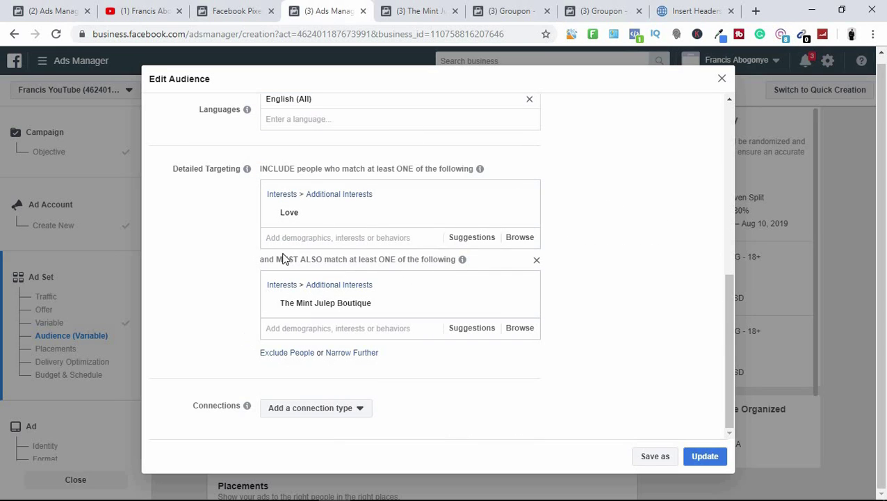
{"action": "mouse_move", "coordinate": [281, 221]}
{"action": "mouse_move", "coordinate": [313, 221]}
{"action": "mouse_move", "coordinate": [299, 304]}
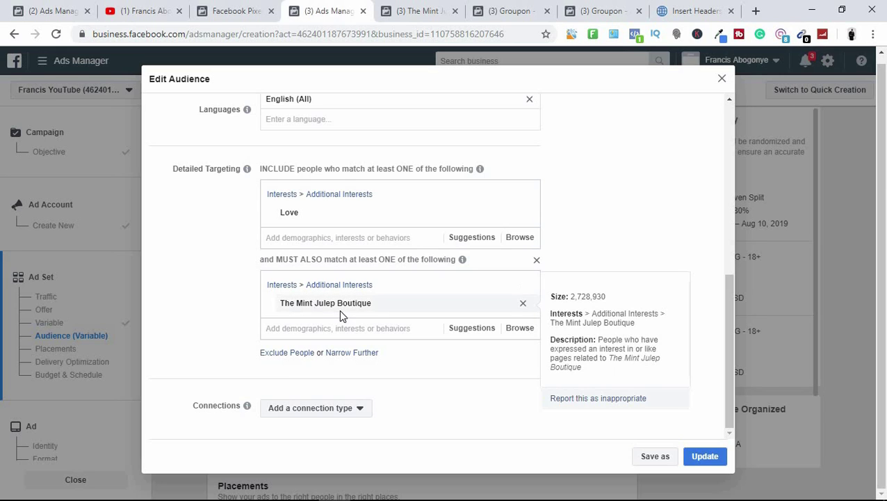
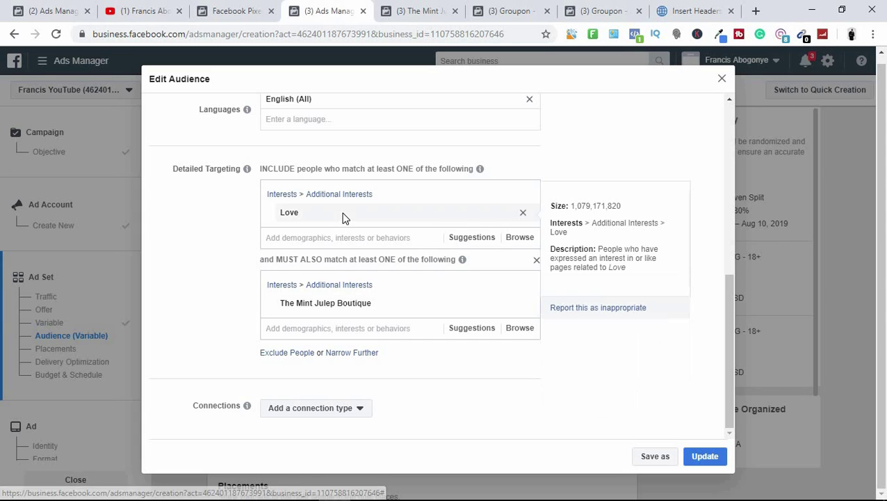
- Narrow the audience further with a second must-also-match condition for the interest Groupon and check the potential reach
{"action": "left_click", "coordinate": [362, 356]}
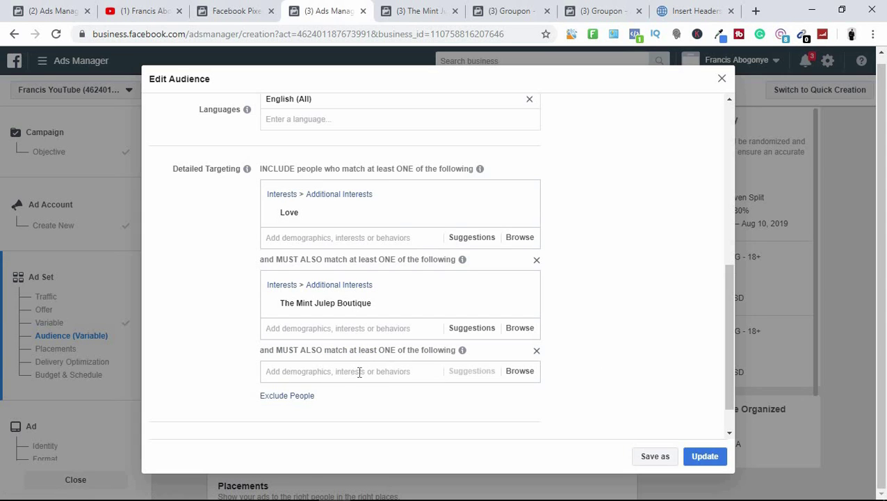
{"action": "left_click", "coordinate": [360, 372]}
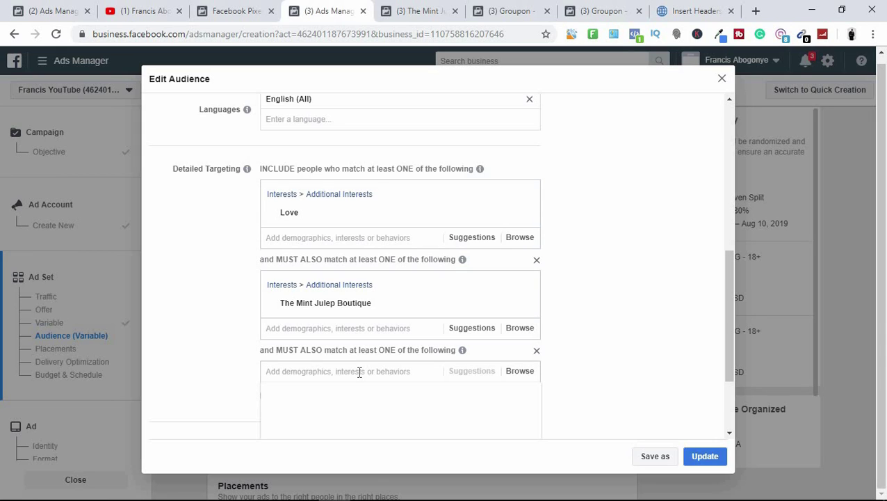
{"action": "type", "text": "groupon"}
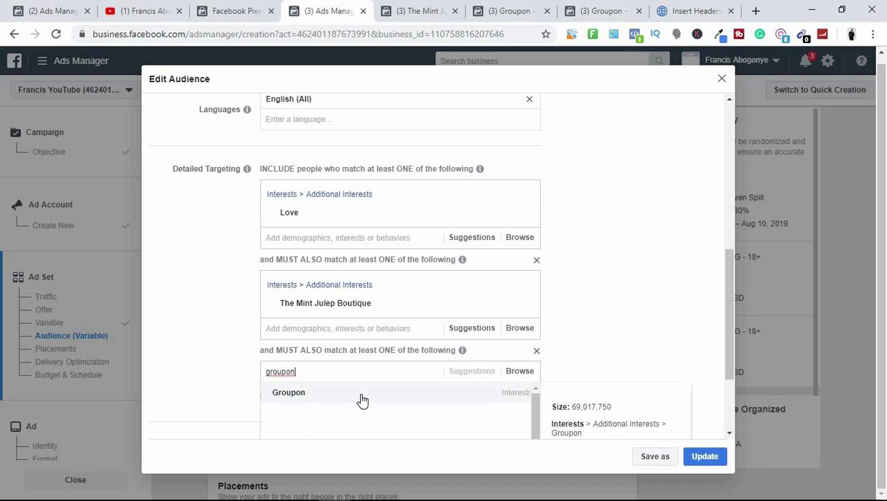
{"action": "left_click", "coordinate": [361, 393]}
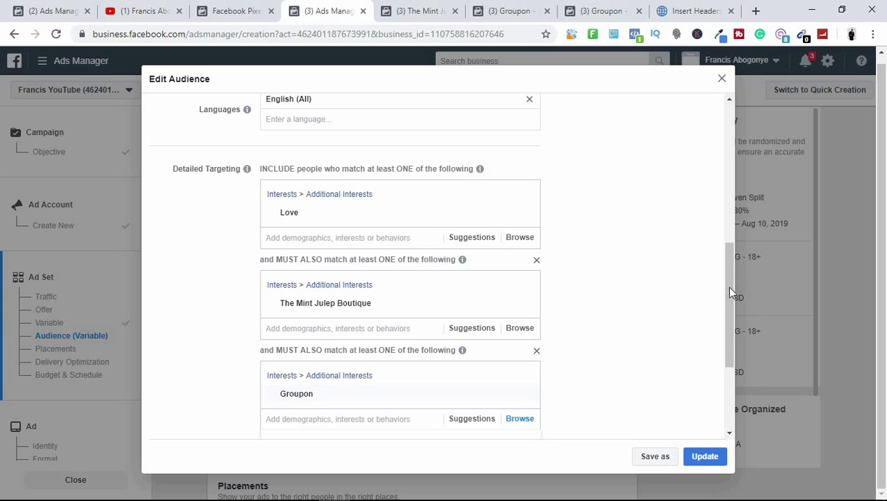
{"action": "left_click_drag", "start_coordinate": [731, 292], "coordinate": [733, 127]}
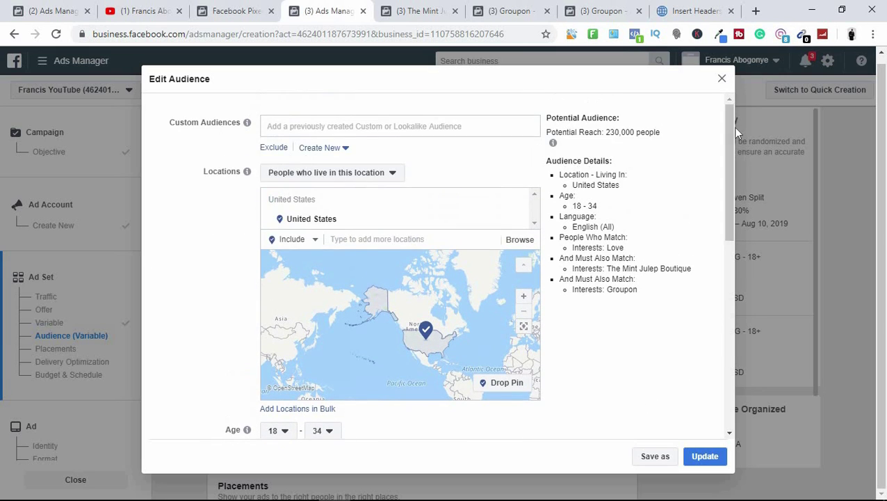
{"action": "left_click_drag", "start_coordinate": [610, 132], "coordinate": [673, 135]}
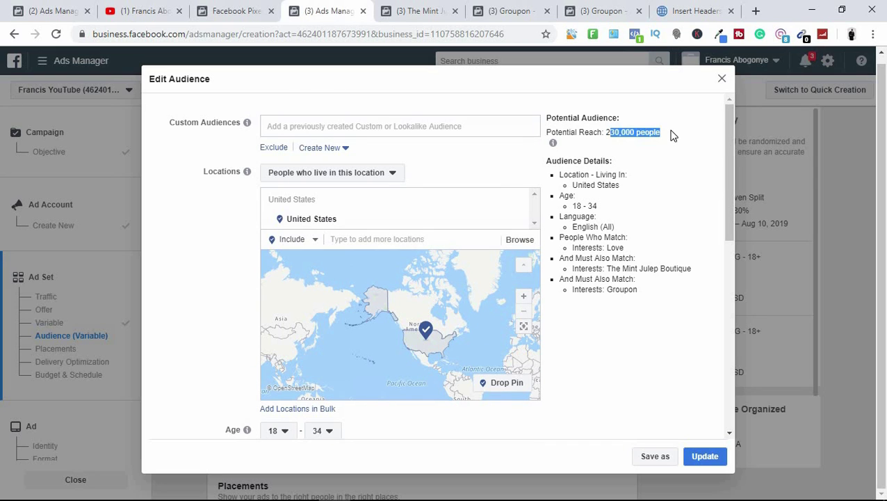
{"action": "left_click", "coordinate": [679, 163]}
{"action": "left_click_drag", "start_coordinate": [727, 127], "coordinate": [720, 329]}
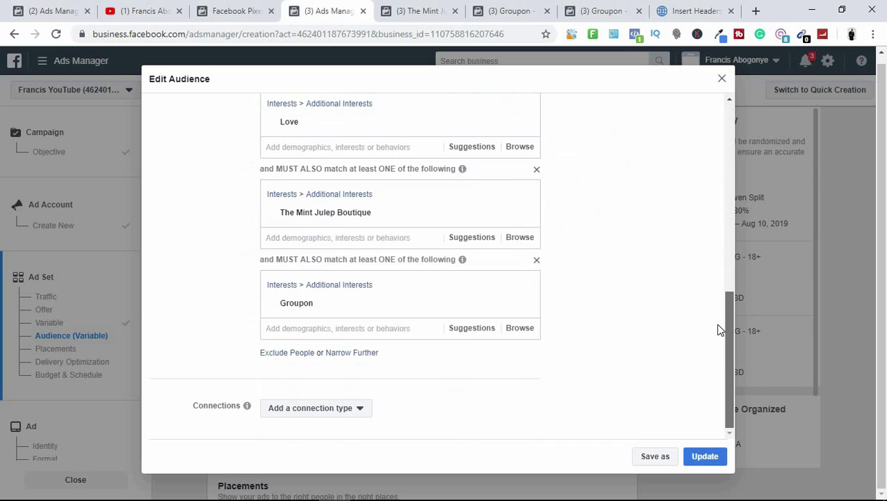
- Remove the Groupon interest and its must-also-match condition from Ad Set A's audience, and save the audience changes
{"action": "scroll", "coordinate": [719, 327], "scroll_direction": "up", "scroll_amount": 1}
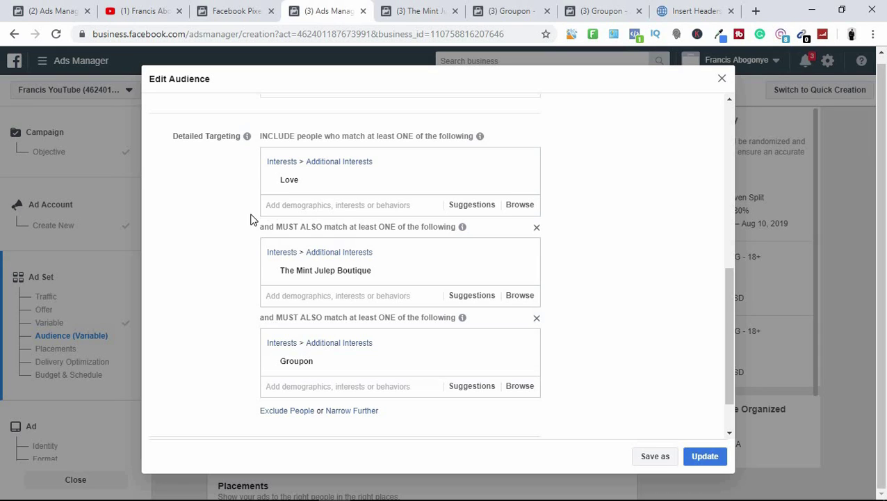
{"action": "mouse_move", "coordinate": [295, 182]}
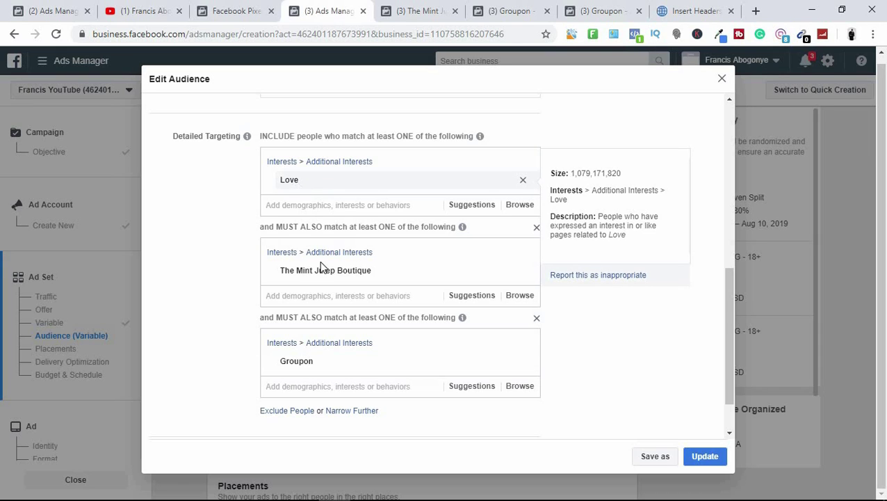
{"action": "mouse_move", "coordinate": [294, 275]}
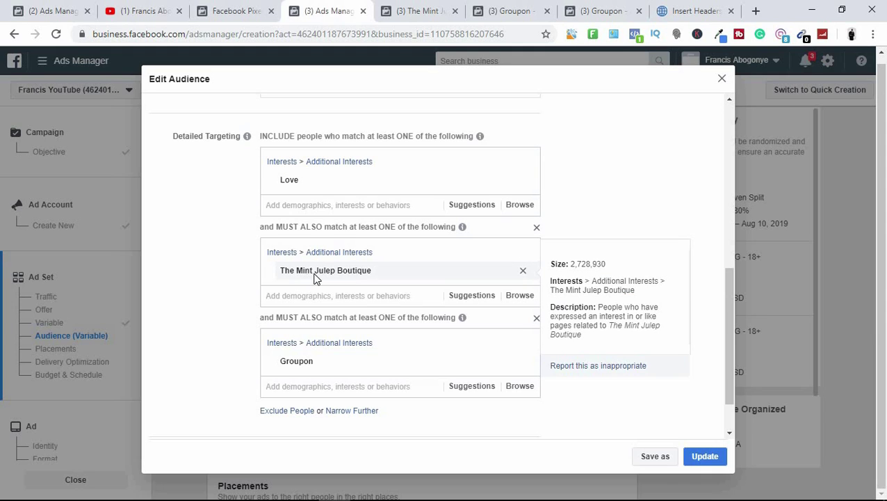
{"action": "mouse_move", "coordinate": [311, 363]}
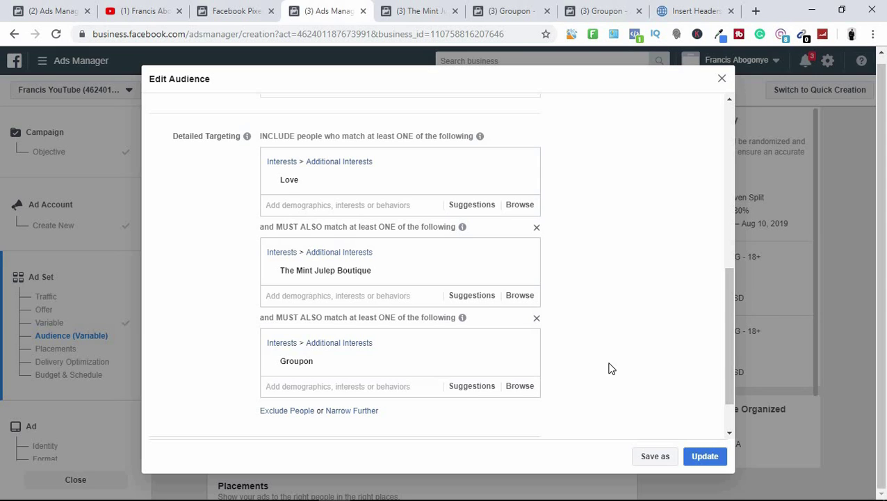
{"action": "left_click_drag", "start_coordinate": [726, 254], "coordinate": [722, 158]}
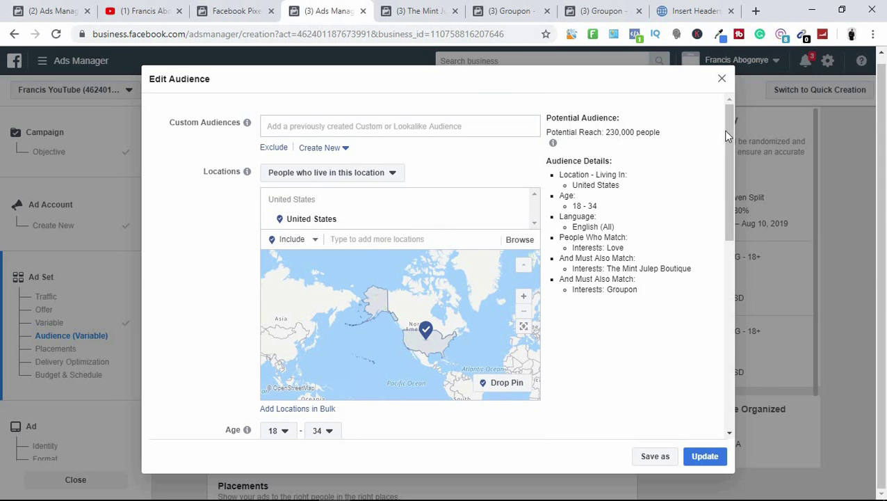
{"action": "left_click_drag", "start_coordinate": [725, 128], "coordinate": [719, 312]}
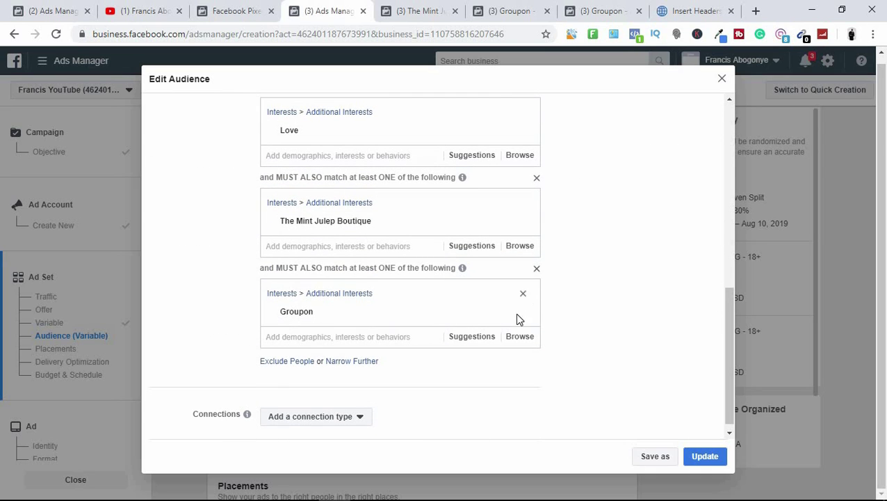
{"action": "mouse_move", "coordinate": [523, 316]}
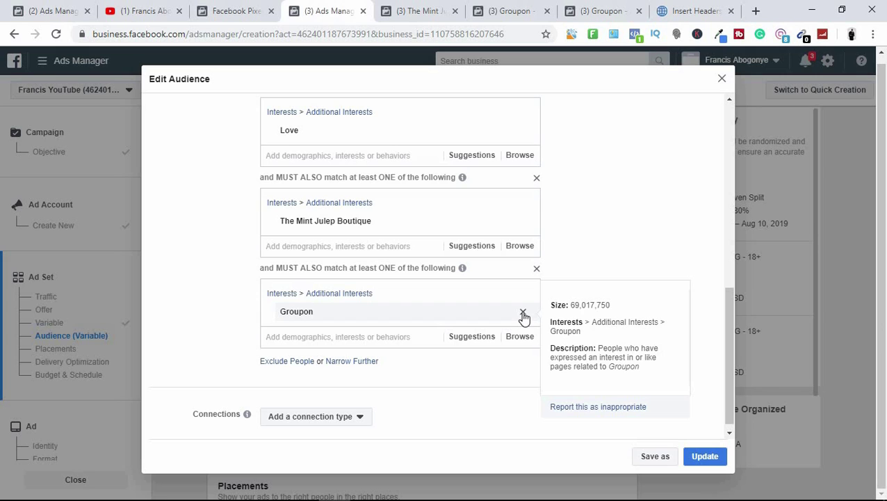
{"action": "left_click", "coordinate": [523, 313]}
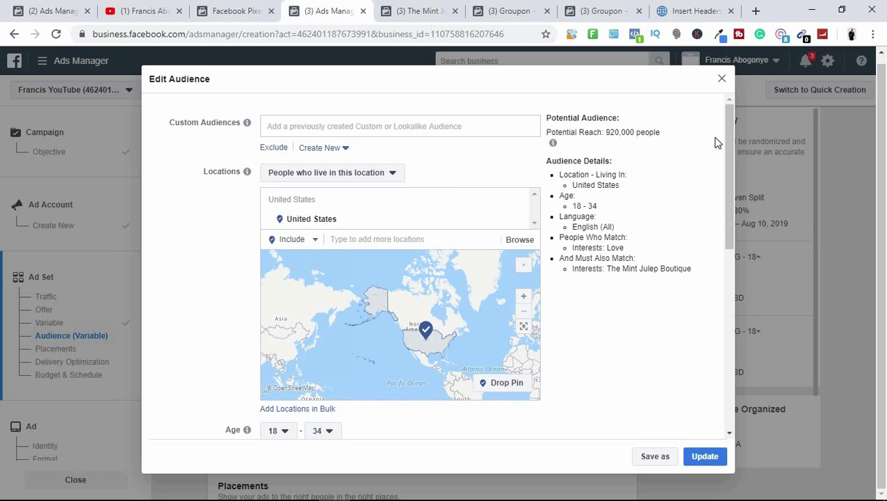
{"action": "left_click_drag", "start_coordinate": [728, 142], "coordinate": [714, 369]}
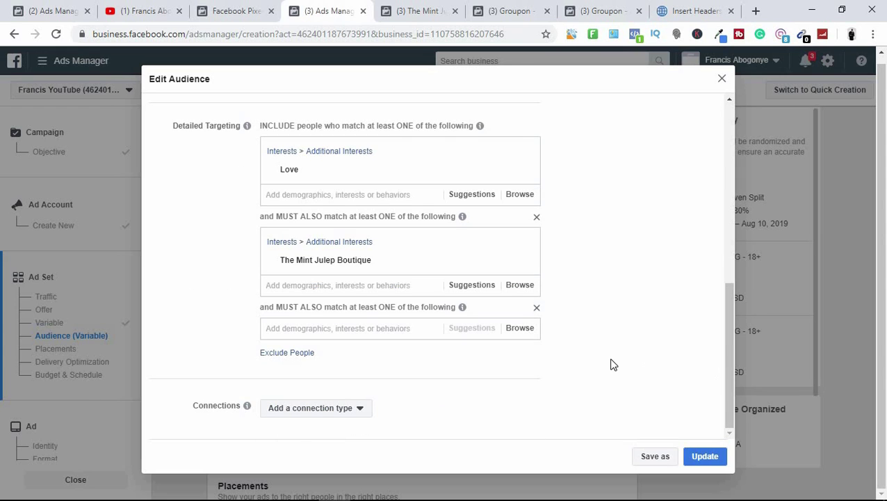
{"action": "left_click", "coordinate": [537, 309]}
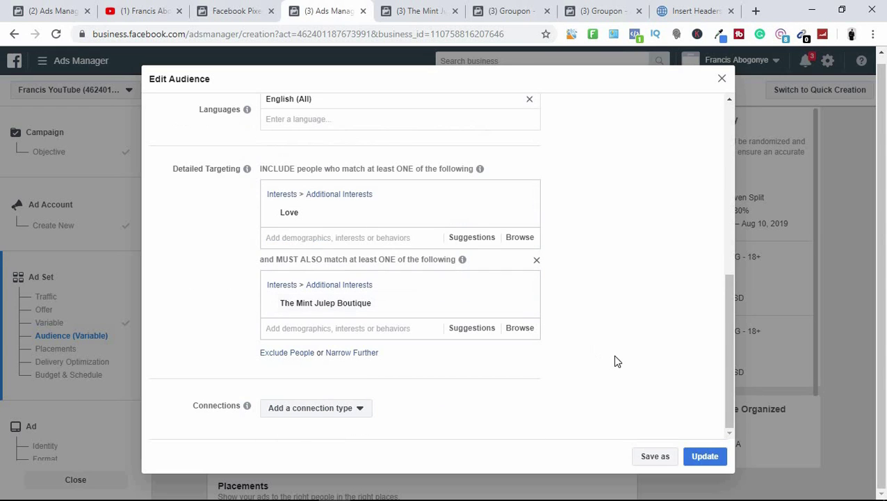
{"action": "left_click", "coordinate": [714, 461]}
{"action": "left_click", "coordinate": [714, 461]}
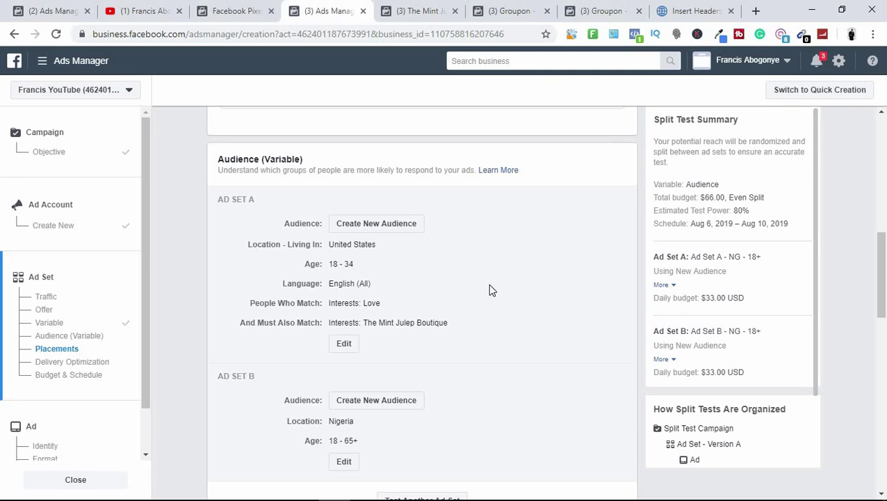
- Edit Ad Set B's audience to target people who live in the United States instead of Nigeria
{"action": "scroll", "coordinate": [885, 268], "scroll_direction": "down", "scroll_amount": 2}
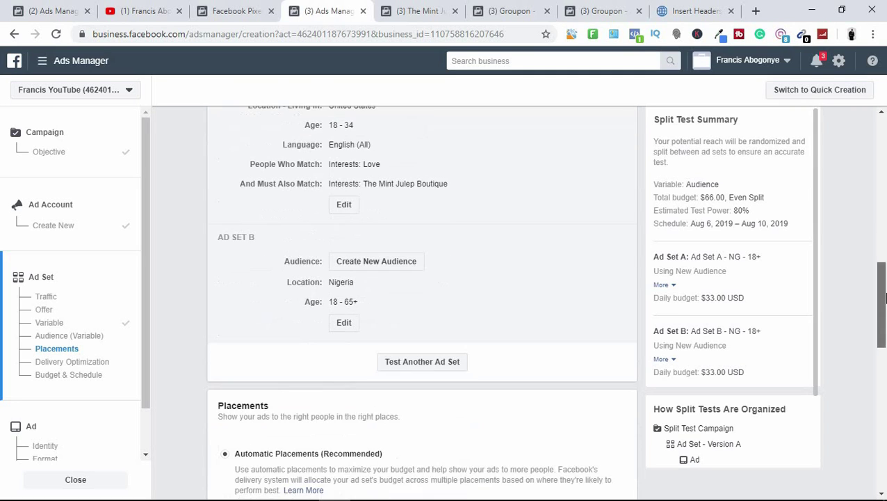
{"action": "left_click", "coordinate": [348, 322]}
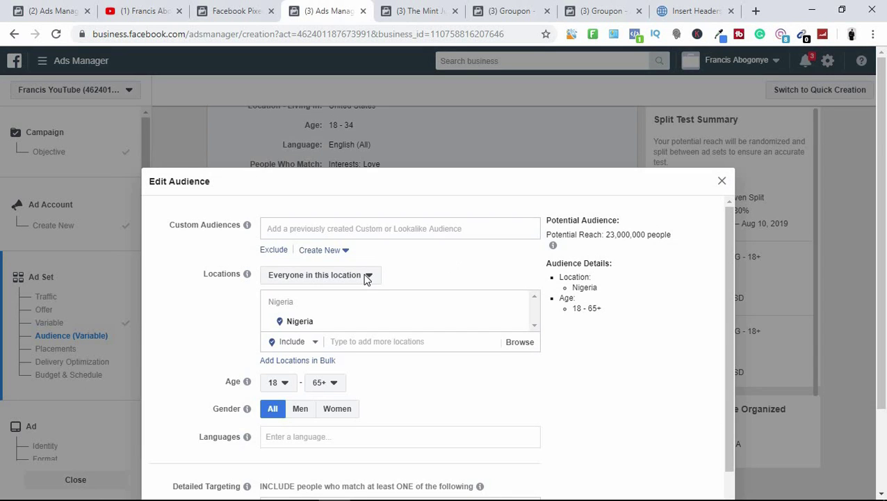
{"action": "left_click", "coordinate": [361, 276]}
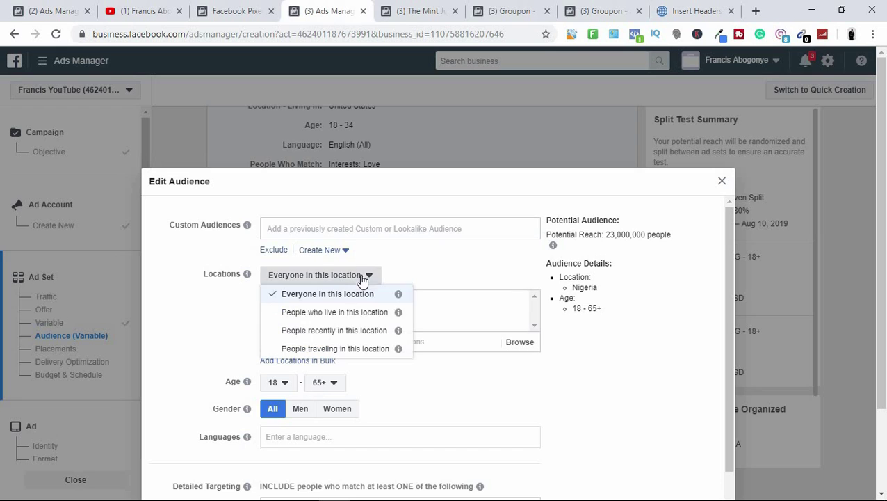
{"action": "left_click", "coordinate": [350, 313]}
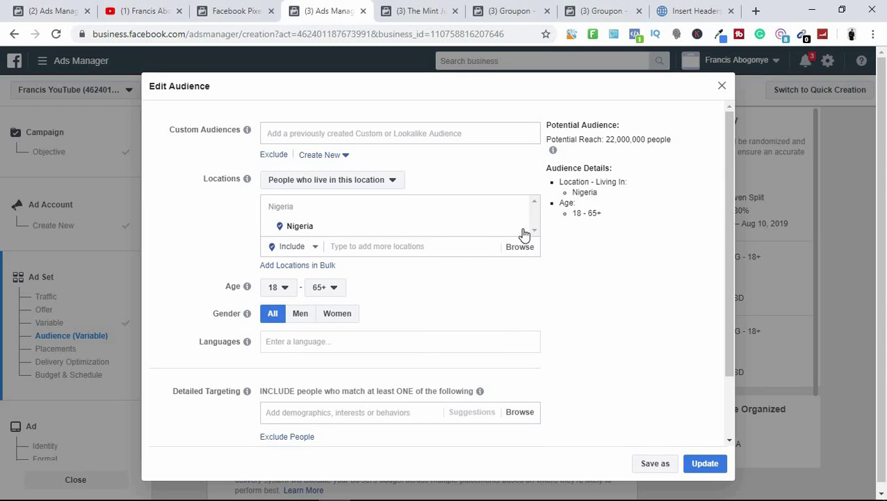
{"action": "mouse_move", "coordinate": [523, 231]}
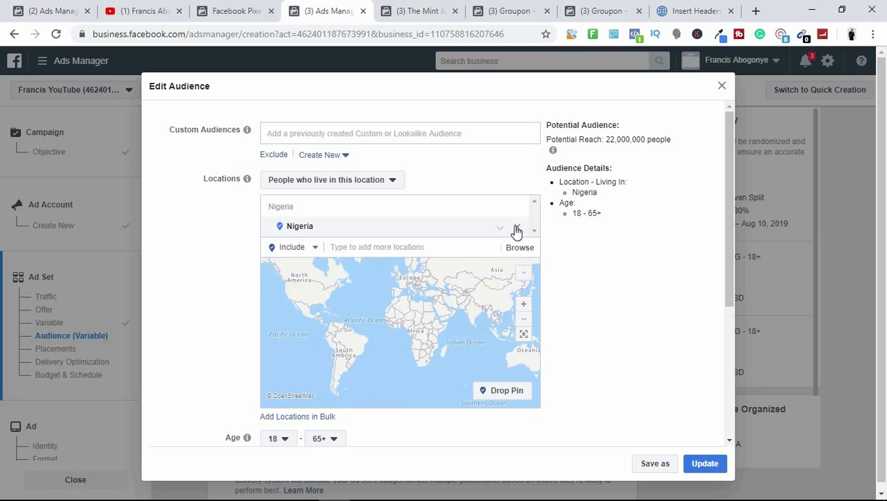
{"action": "left_click", "coordinate": [517, 228]}
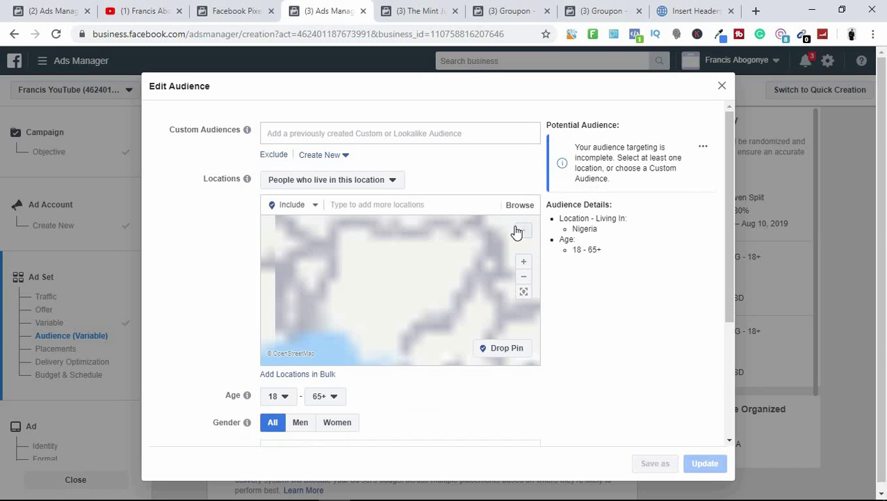
{"action": "left_click", "coordinate": [445, 202]}
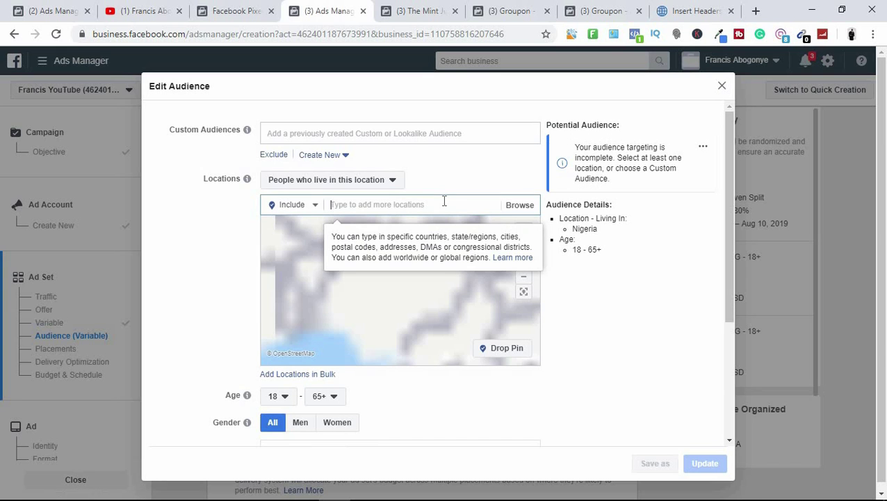
{"action": "type", "text": "united s"}
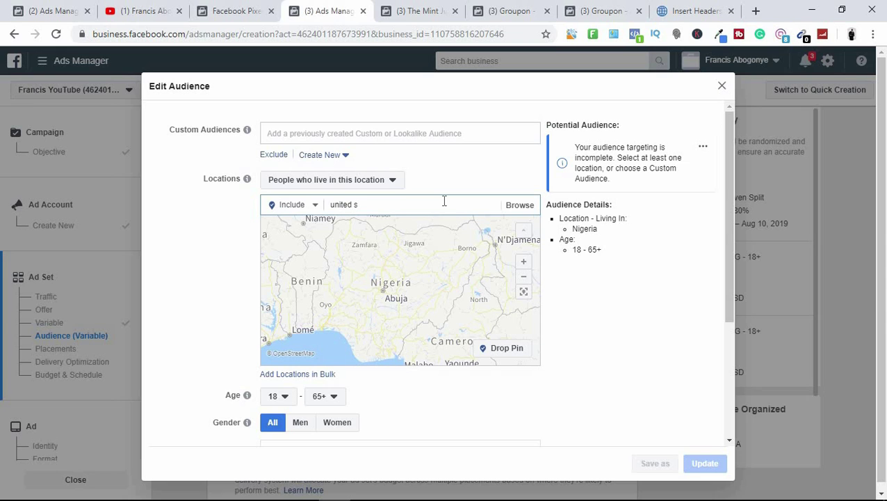
{"action": "left_click", "coordinate": [416, 224]}
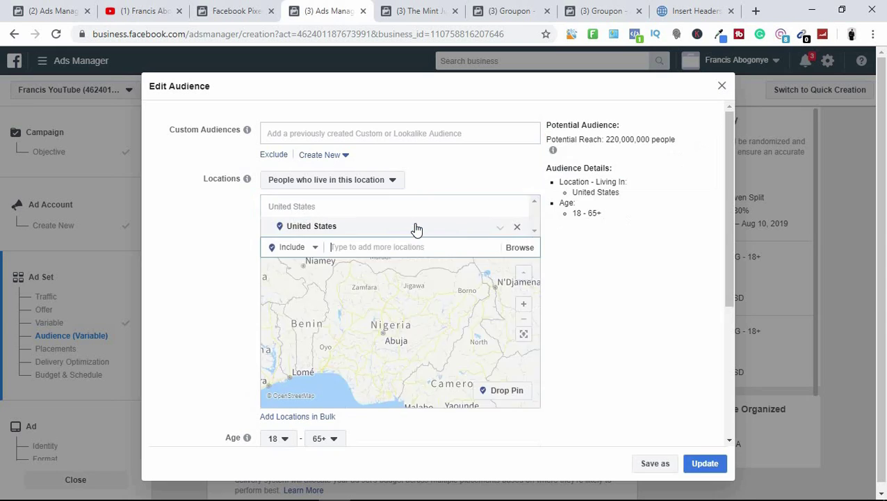
{"action": "left_click", "coordinate": [636, 329]}
- Set the age range of Ad Set B's audience to 35–65+
{"action": "left_click_drag", "start_coordinate": [726, 224], "coordinate": [702, 337]}
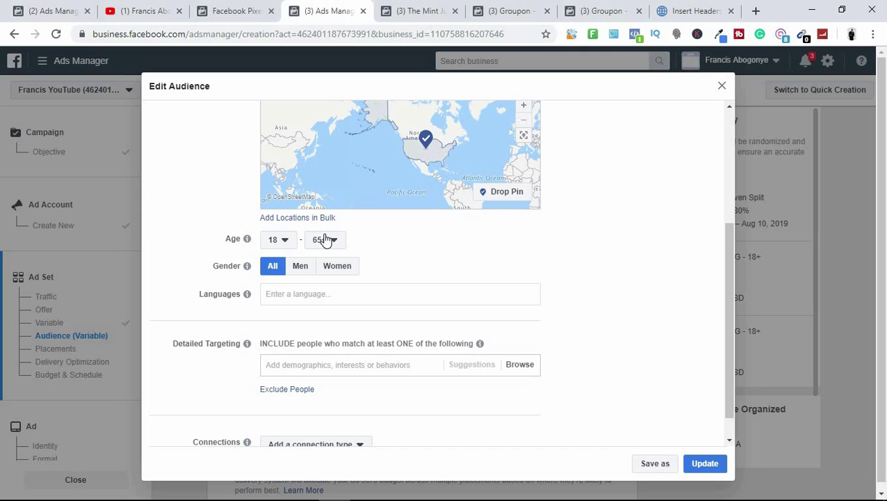
{"action": "left_click", "coordinate": [284, 241]}
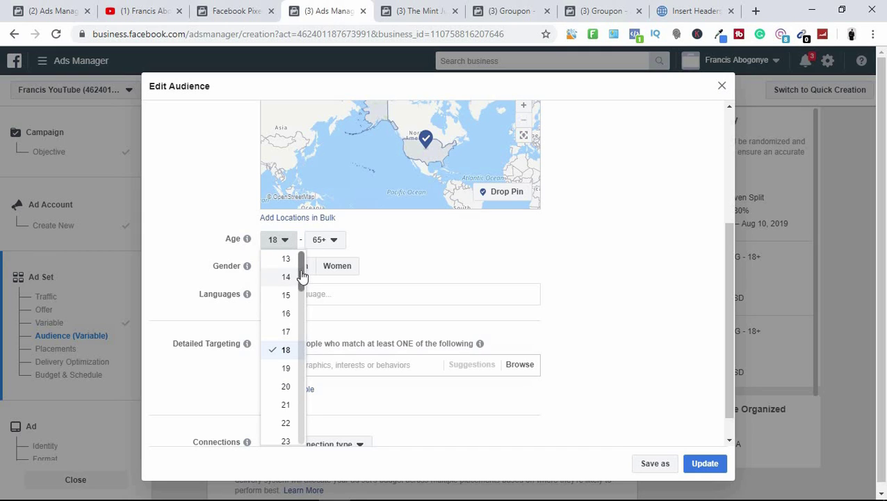
{"action": "scroll", "coordinate": [303, 306], "scroll_direction": "down", "scroll_amount": 3}
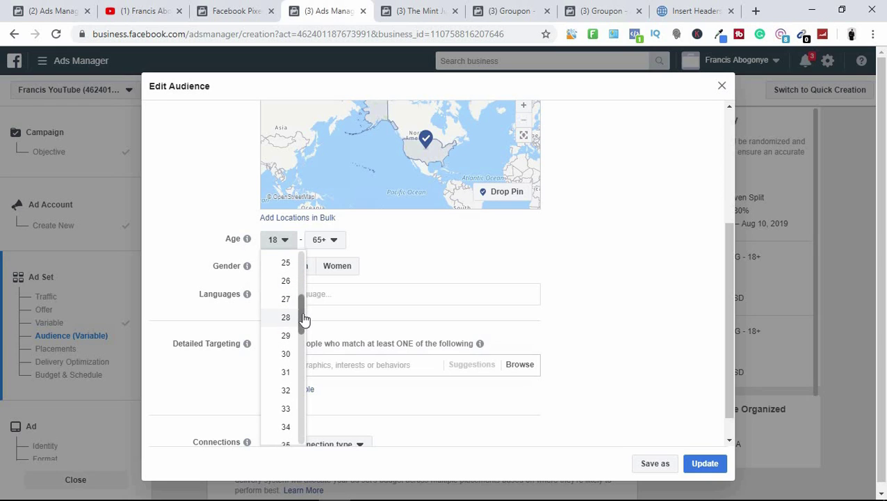
{"action": "scroll", "coordinate": [299, 396], "scroll_direction": "down", "scroll_amount": 1}
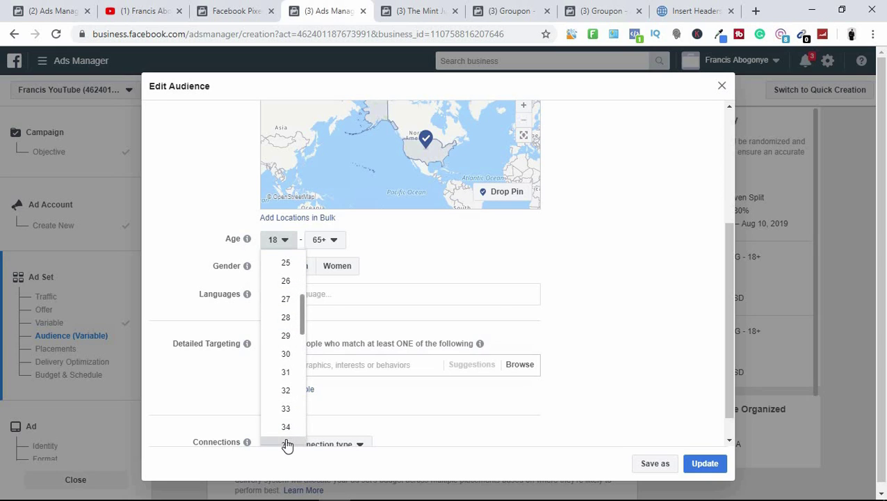
{"action": "left_click", "coordinate": [287, 445]}
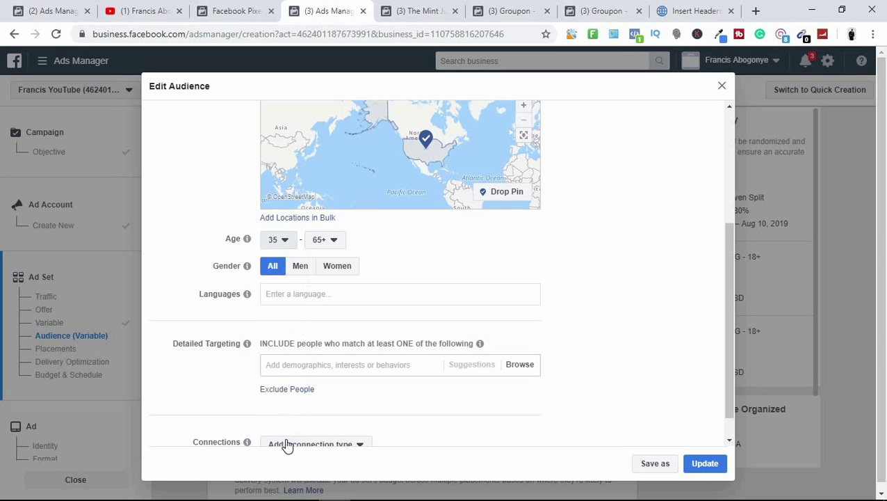
{"action": "left_click", "coordinate": [331, 242]}
{"action": "left_click", "coordinate": [365, 257]}
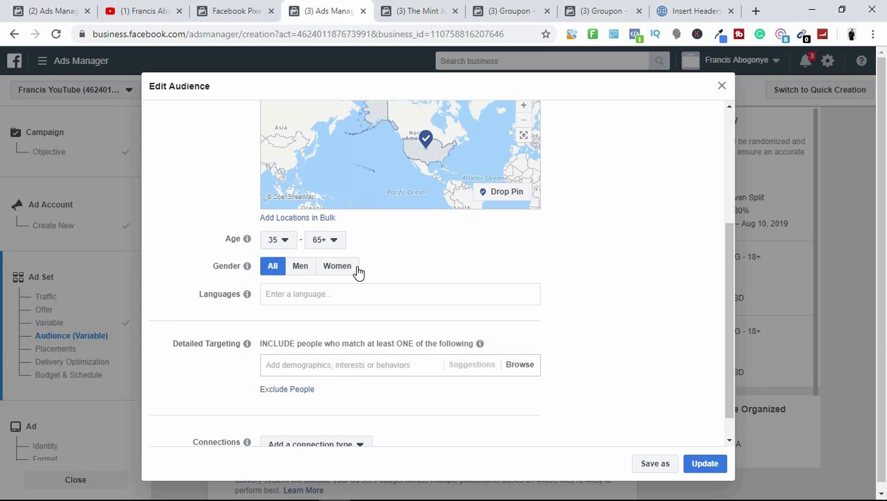
- Add English (All) as the language of Ad Set B's audience
{"action": "left_click", "coordinate": [323, 293]}
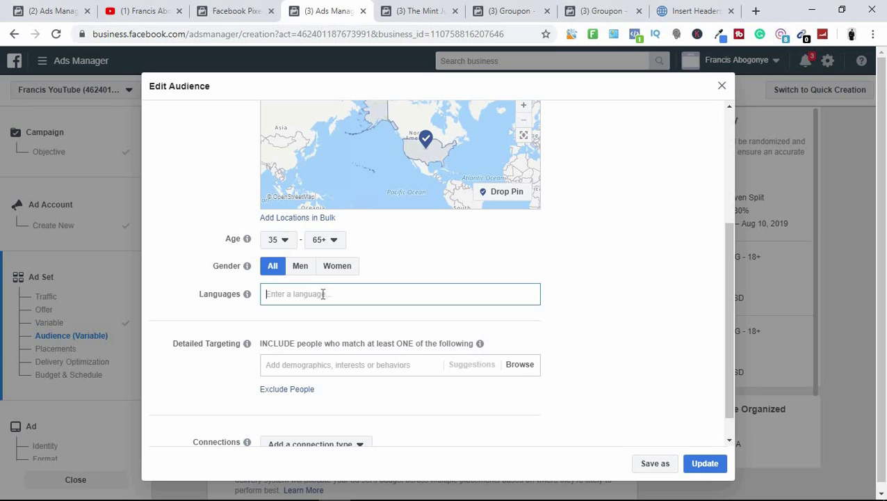
{"action": "type", "text": "e"}
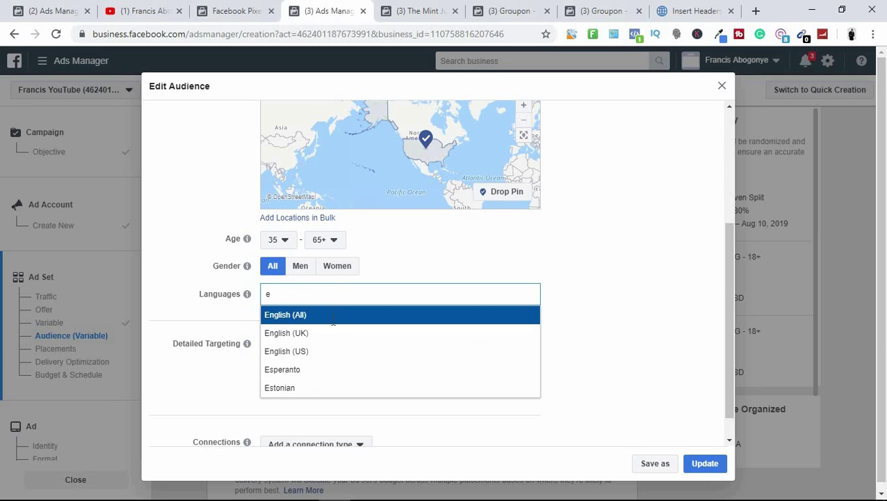
{"action": "left_click", "coordinate": [333, 318]}
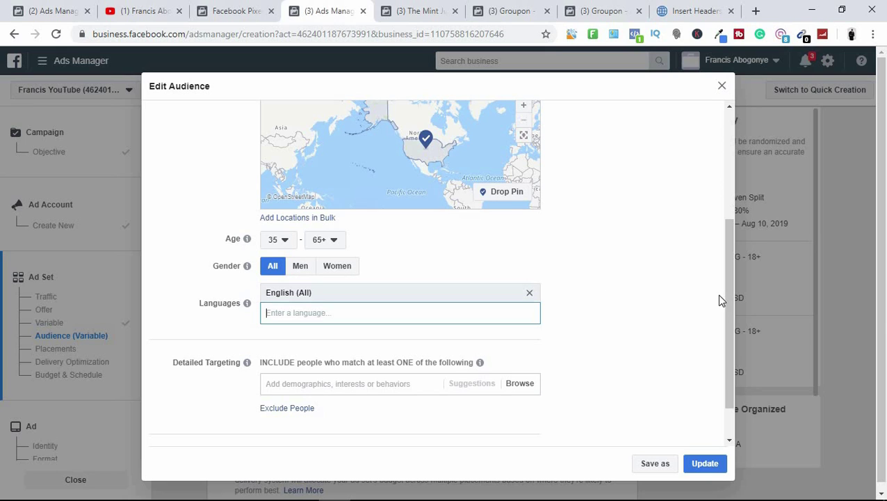
- Add the interest Love to Ad Set B's Detailed Targeting and narrow the audience with an empty must-also-match condition
{"action": "left_click_drag", "start_coordinate": [733, 248], "coordinate": [727, 312]}
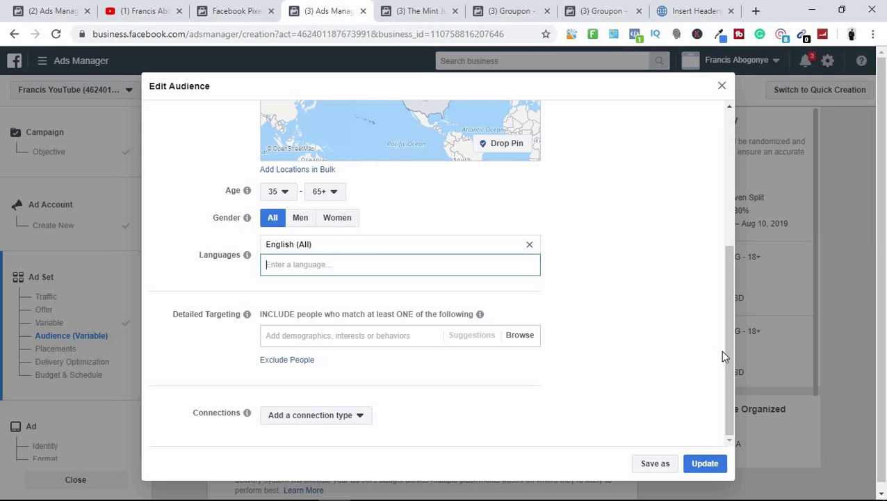
{"action": "left_click", "coordinate": [374, 338]}
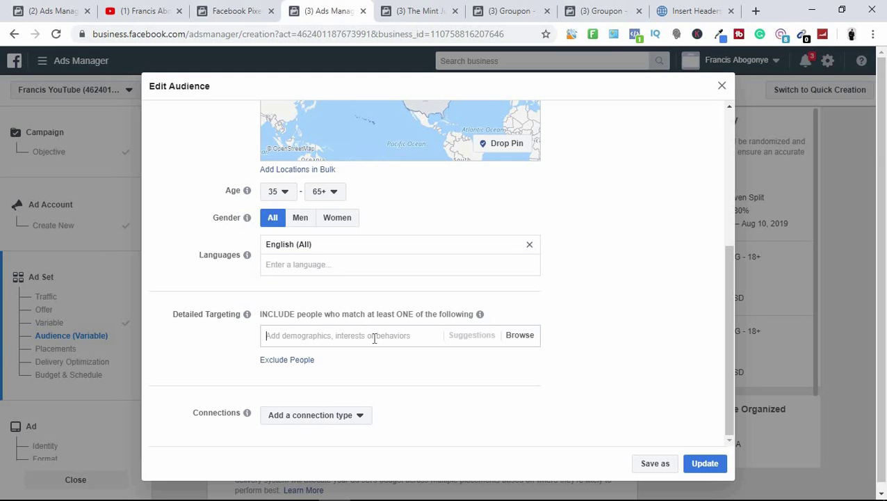
{"action": "type", "text": "lo"}
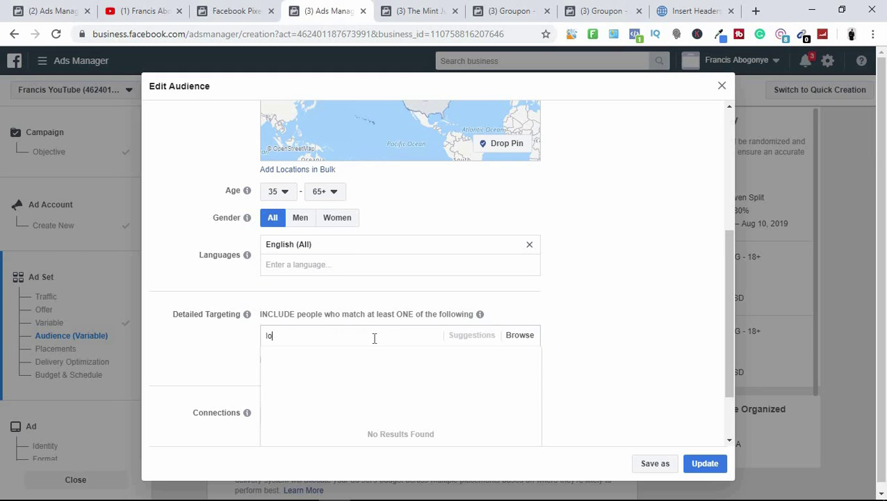
{"action": "type", "text": "ve"}
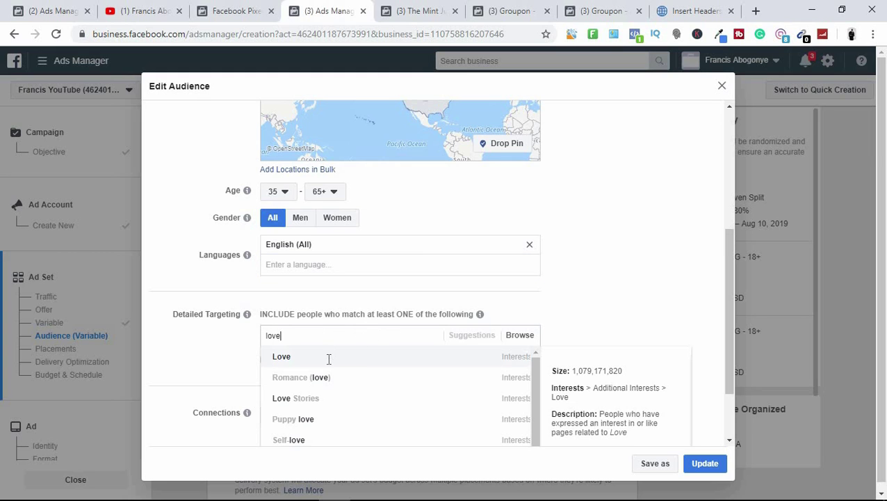
{"action": "left_click", "coordinate": [330, 363]}
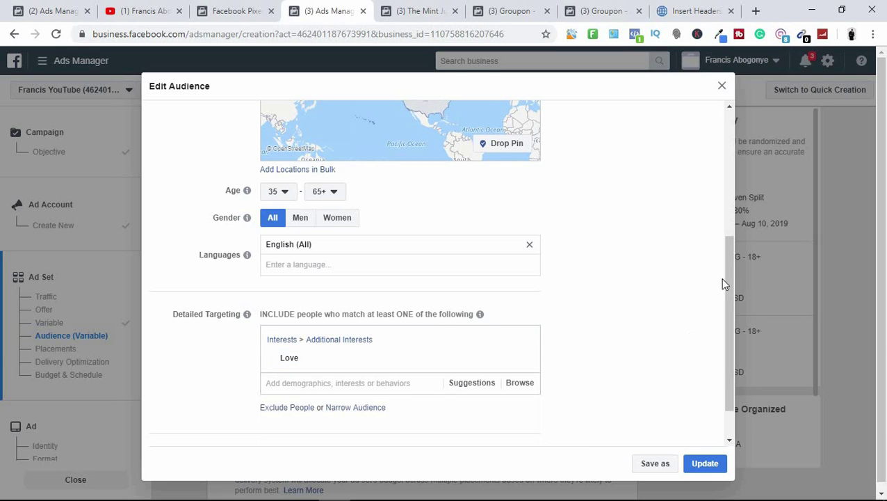
{"action": "left_click", "coordinate": [355, 409]}
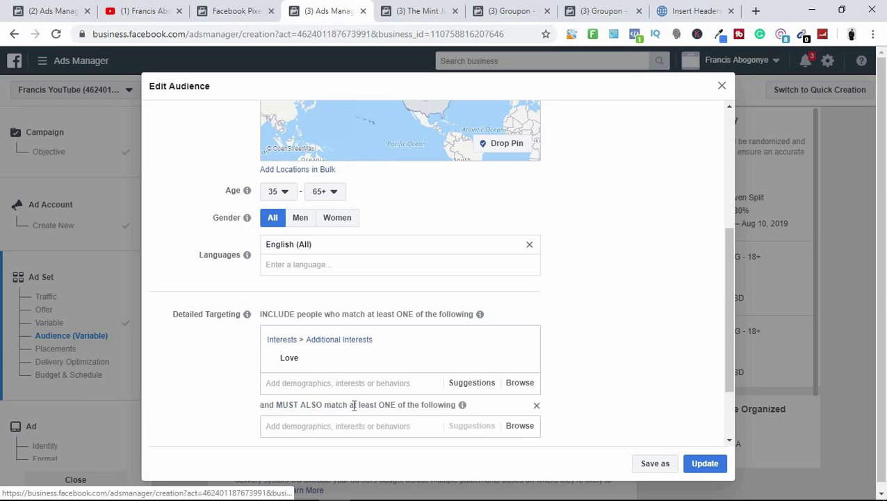
- Add the interest Groupon to Ad Set B's must-also-match condition and check the audience's potential reach
{"action": "left_click", "coordinate": [380, 426]}
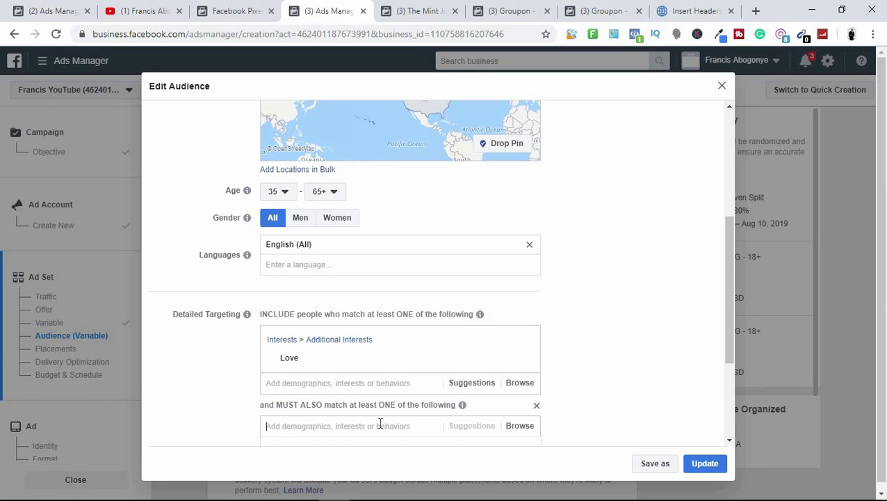
{"action": "type", "text": "groupon"}
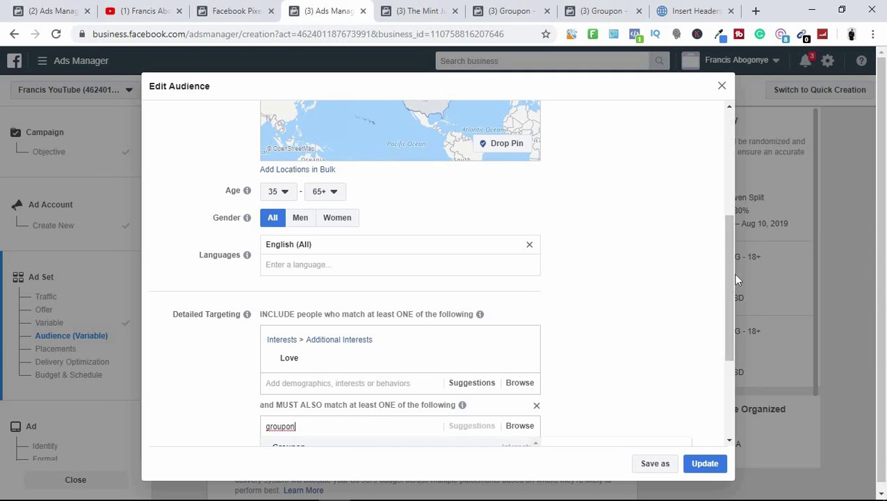
{"action": "left_click_drag", "start_coordinate": [728, 272], "coordinate": [725, 336]}
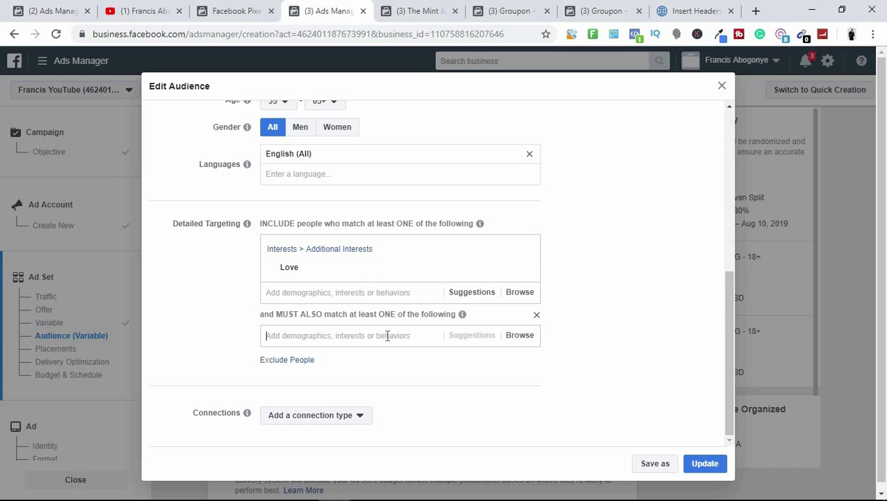
{"action": "type", "text": "groupon"}
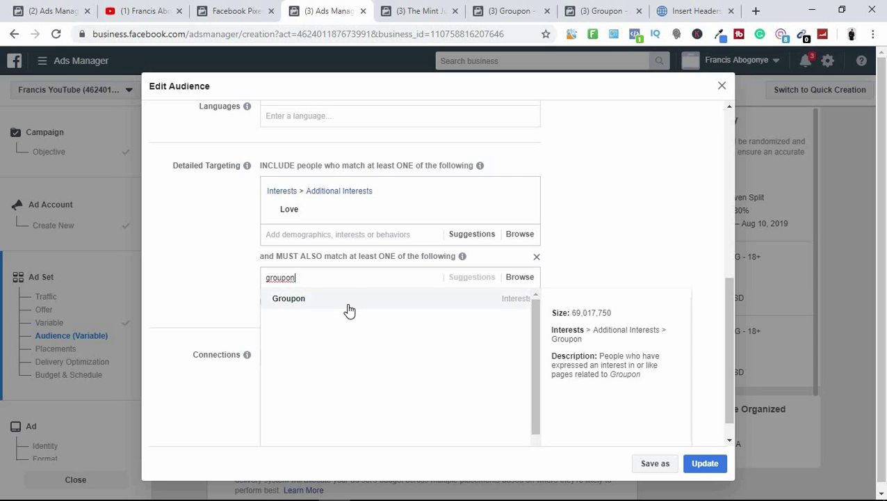
{"action": "left_click", "coordinate": [349, 306]}
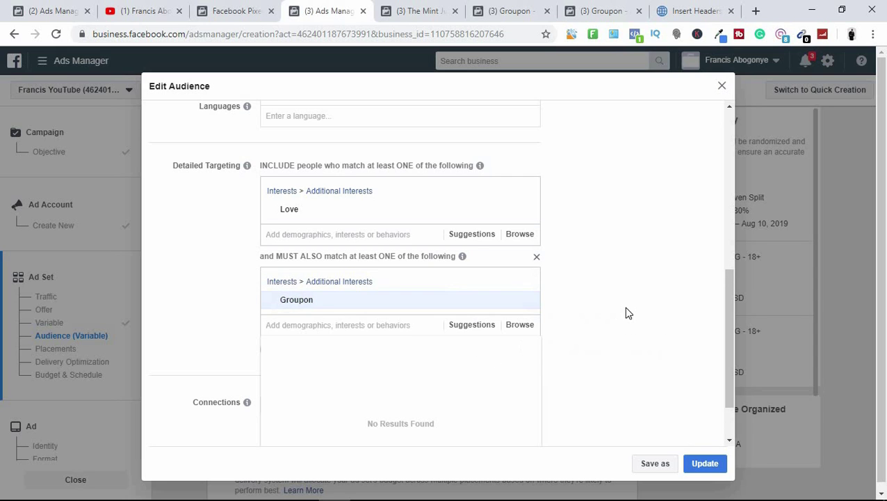
{"action": "left_click_drag", "start_coordinate": [726, 303], "coordinate": [733, 117]}
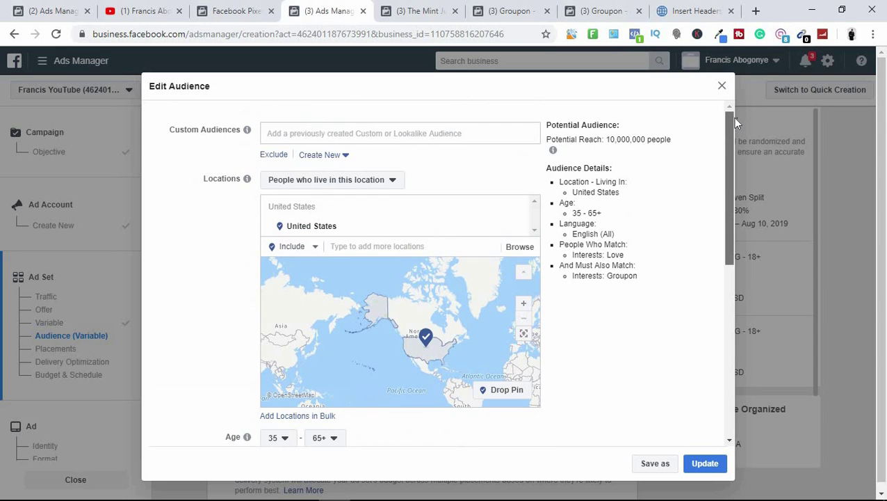
{"action": "left_click_drag", "start_coordinate": [615, 139], "coordinate": [666, 140]}
{"action": "left_click", "coordinate": [699, 151]}
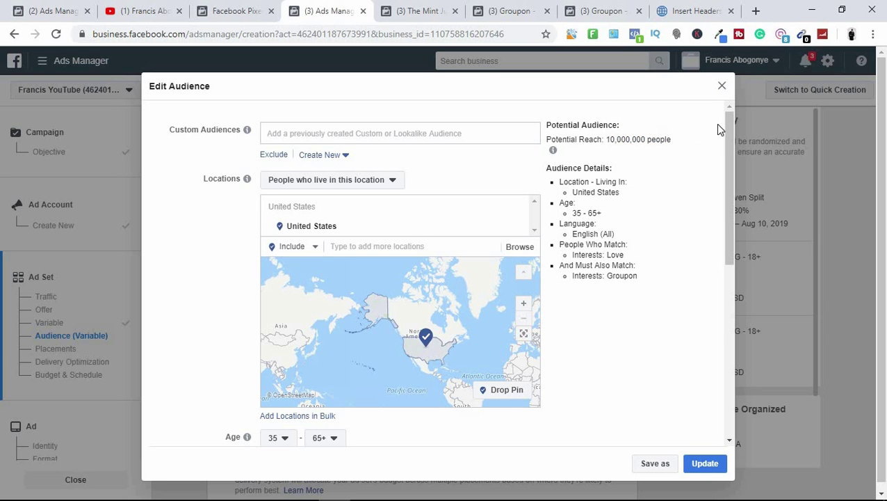
- Narrow Ad Set B's audience further with a second must-also-match condition for the interest The Mint Julep Boutique
{"action": "left_click_drag", "start_coordinate": [725, 122], "coordinate": [715, 313]}
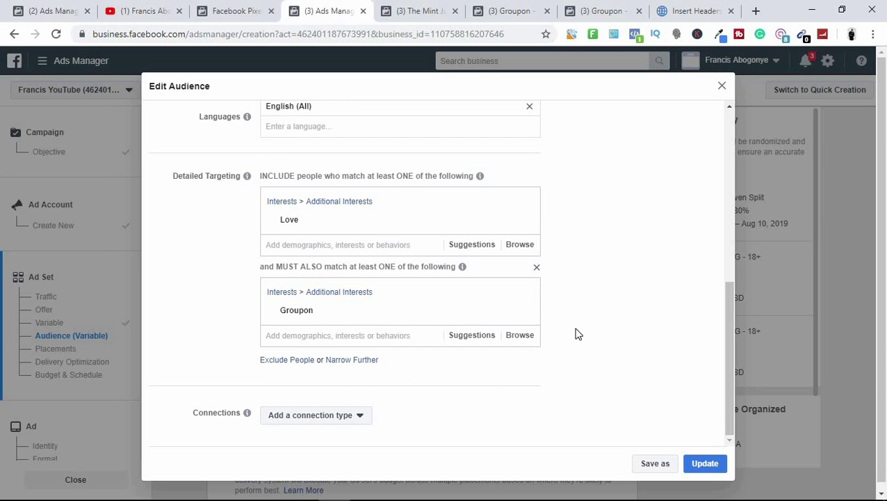
{"action": "left_click", "coordinate": [353, 360]}
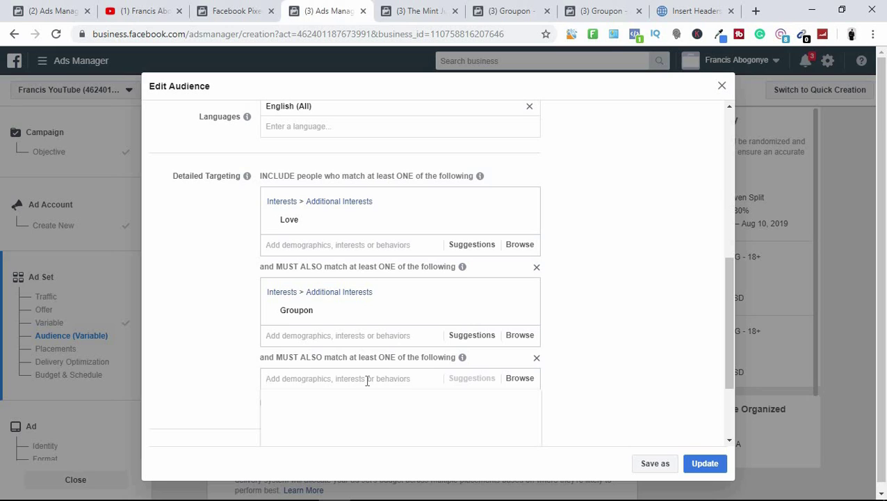
{"action": "type", "text": "the "}
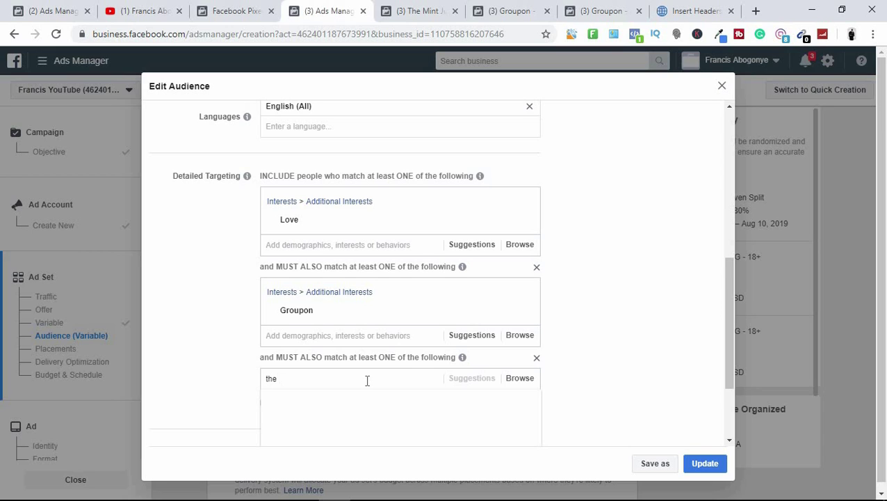
{"action": "type", "text": "mo"}
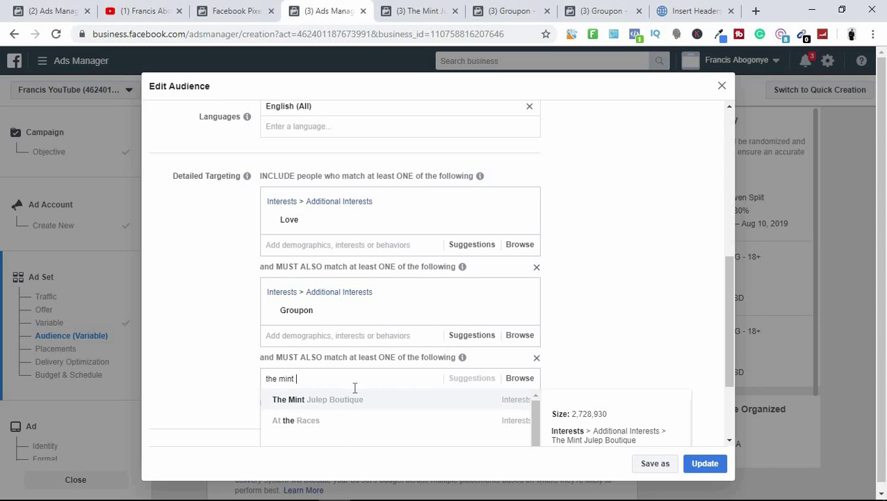
{"action": "left_click", "coordinate": [346, 402]}
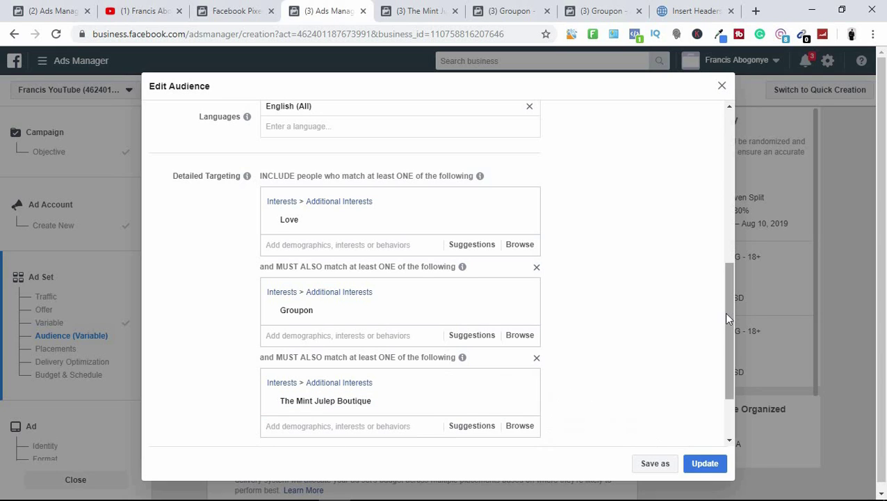
- Check the potential reach of Ad Set B's narrowed audience and save the audience changes
{"action": "scroll", "coordinate": [720, 255], "scroll_direction": "up", "scroll_amount": 6}
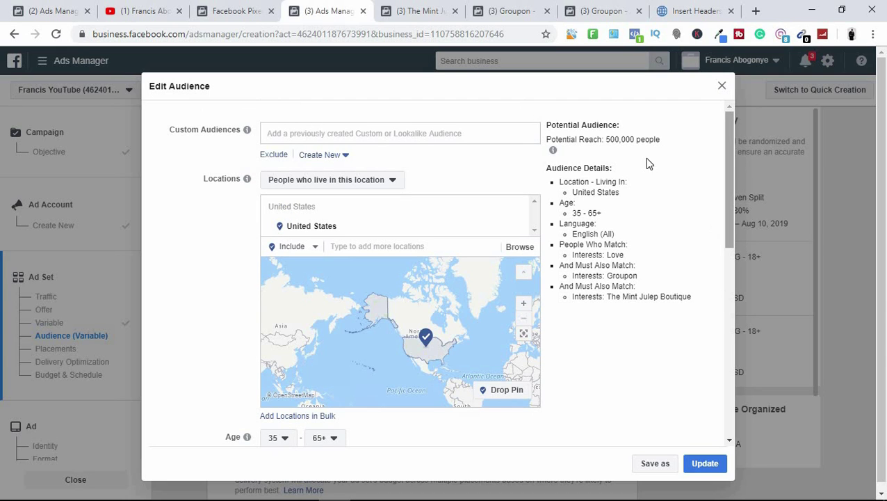
{"action": "left_click_drag", "start_coordinate": [612, 140], "coordinate": [666, 154]}
{"action": "left_click", "coordinate": [665, 154]}
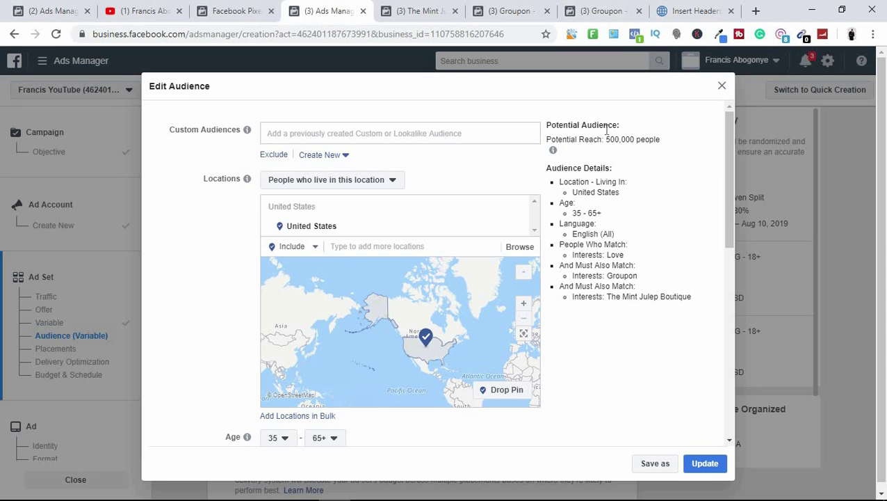
{"action": "left_click_drag", "start_coordinate": [605, 140], "coordinate": [728, 134]}
{"action": "left_click", "coordinate": [695, 141]}
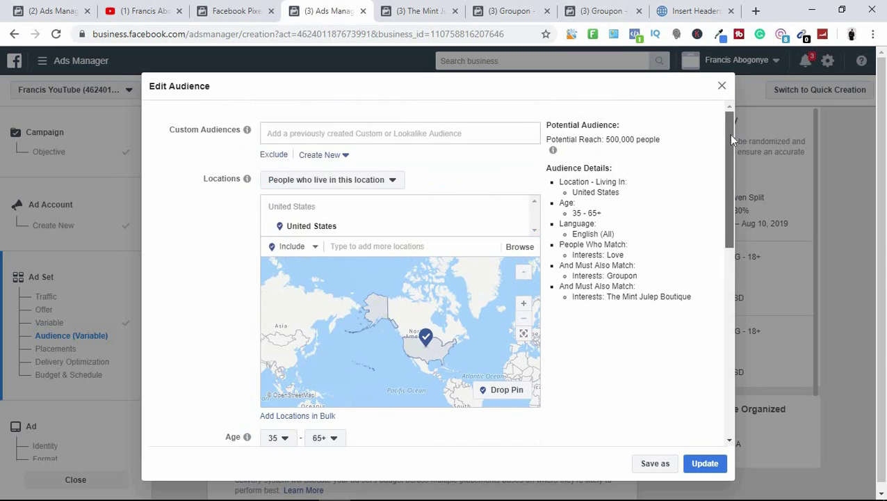
{"action": "scroll", "coordinate": [721, 384], "scroll_direction": "down", "scroll_amount": 10}
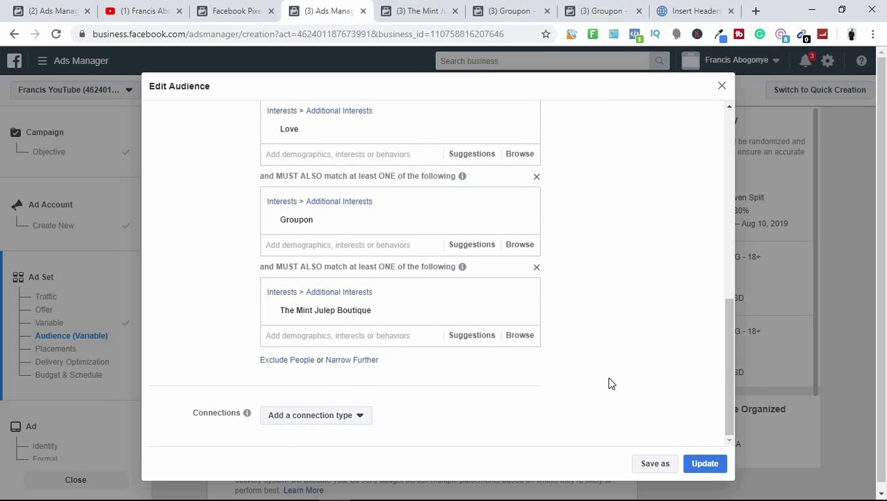
{"action": "left_click", "coordinate": [705, 464]}
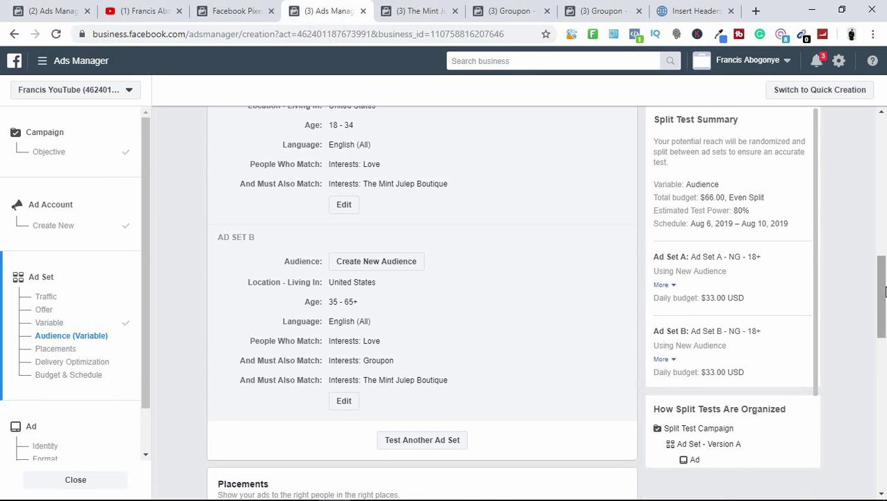
- Switch the ad sets to manually edited placements and exclude the Audience Network and Messenger platforms
{"action": "left_click_drag", "start_coordinate": [884, 292], "coordinate": [881, 365]}
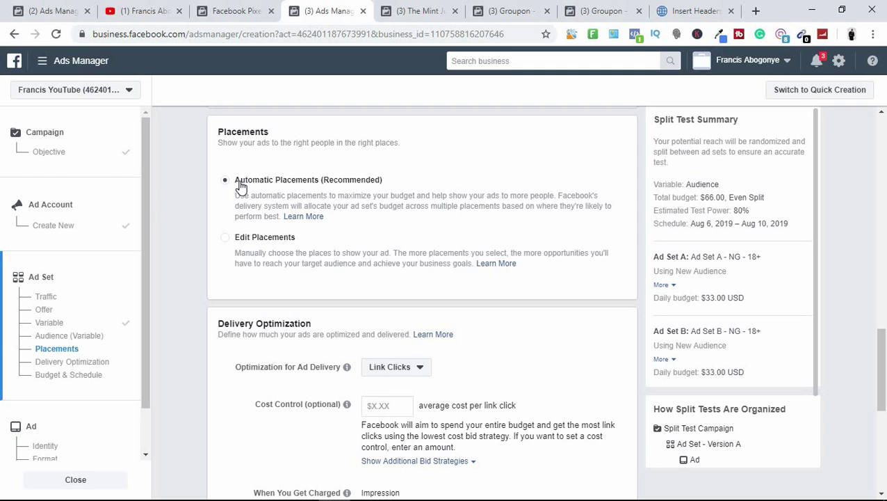
{"action": "left_click", "coordinate": [225, 238]}
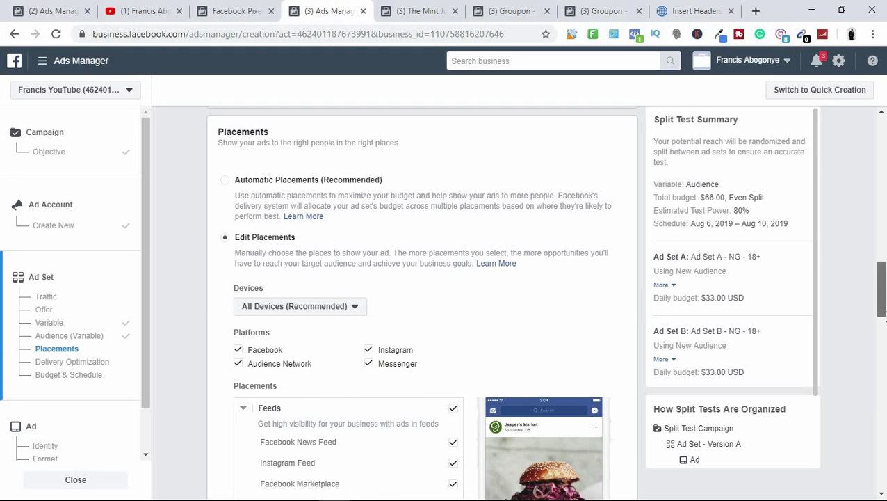
{"action": "left_click_drag", "start_coordinate": [881, 304], "coordinate": [884, 331]}
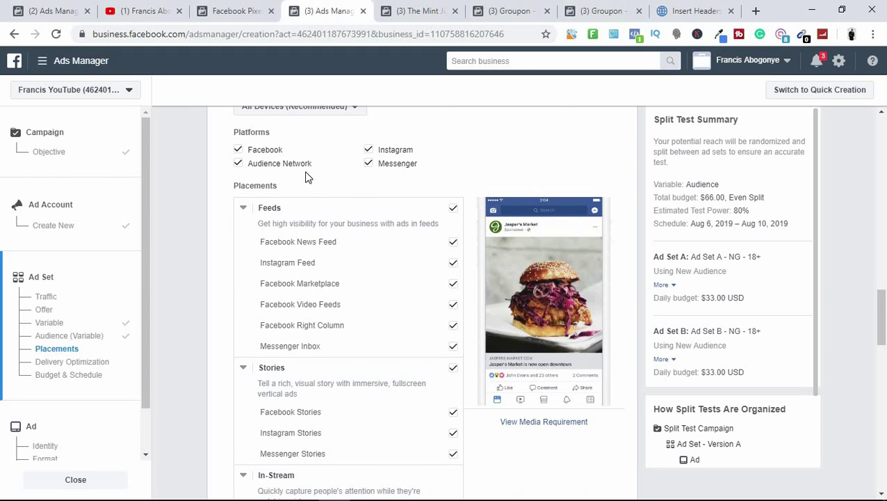
{"action": "left_click", "coordinate": [238, 164]}
{"action": "left_click", "coordinate": [369, 165]}
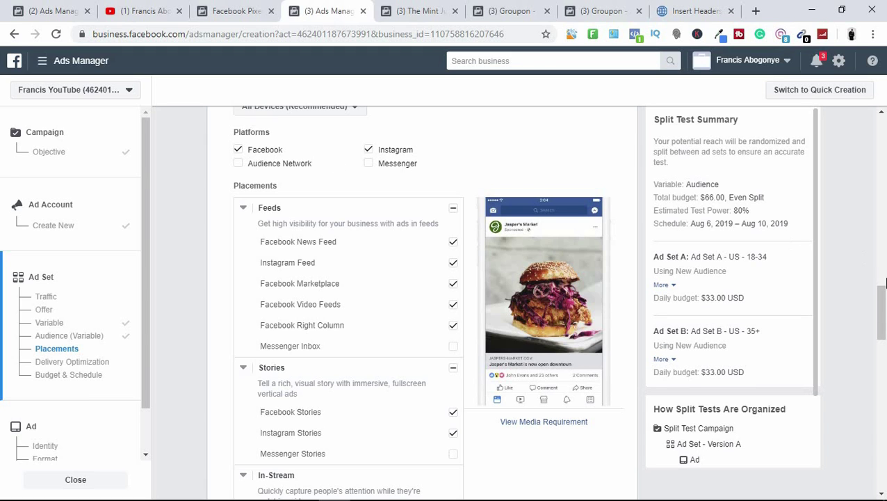
- Exclude Facebook Right Column, Facebook Video Feeds and Facebook Marketplace from the Feeds placements, keeping Facebook News Feed and Instagram Feed
{"action": "left_click_drag", "start_coordinate": [883, 313], "coordinate": [885, 320]}
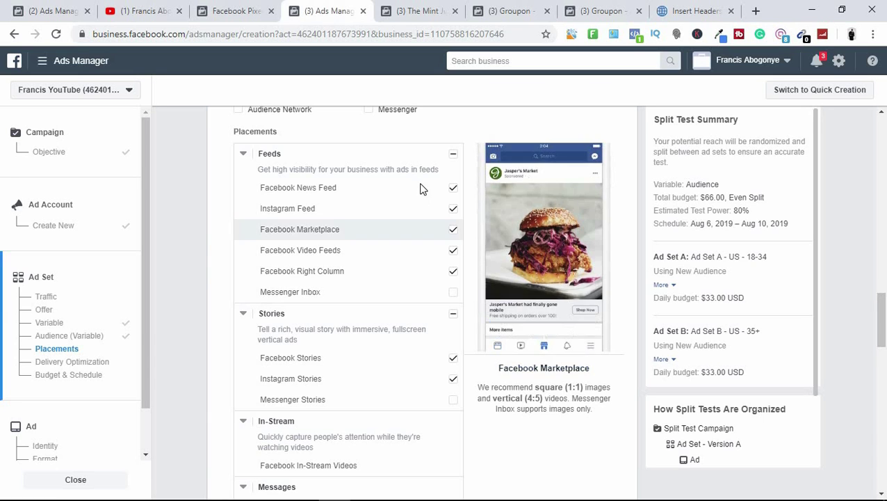
{"action": "left_click", "coordinate": [454, 273]}
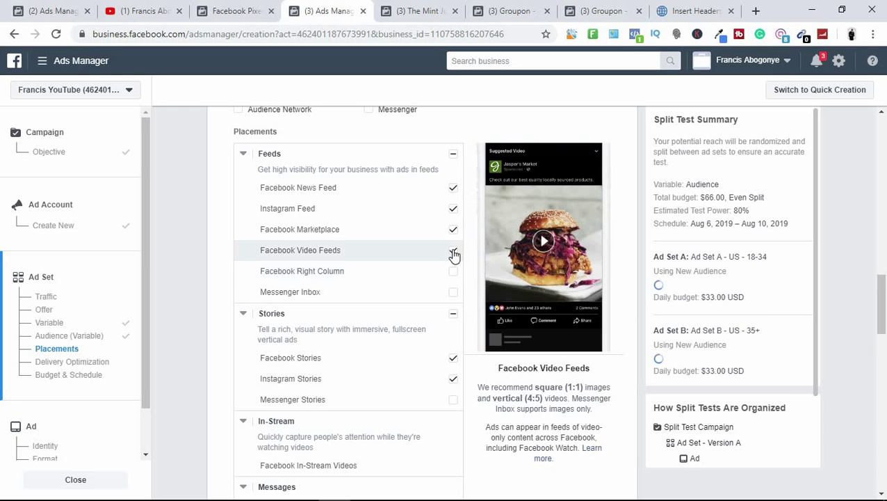
{"action": "left_click", "coordinate": [454, 253]}
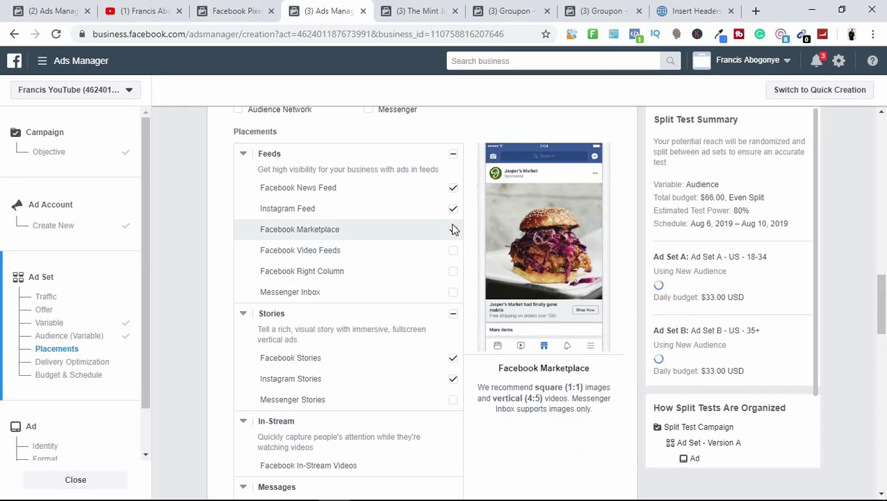
{"action": "left_click", "coordinate": [453, 232]}
{"action": "left_click", "coordinate": [452, 208]}
{"action": "left_click", "coordinate": [453, 208]}
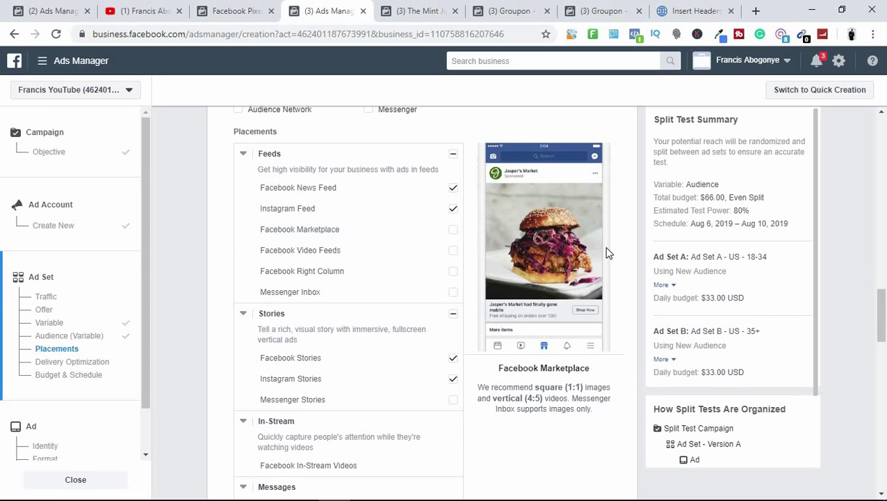
- Exclude the In-Article placement with Facebook Instant Articles and review the remaining placement selection
{"action": "scroll", "coordinate": [881, 313], "scroll_direction": "down", "scroll_amount": 2}
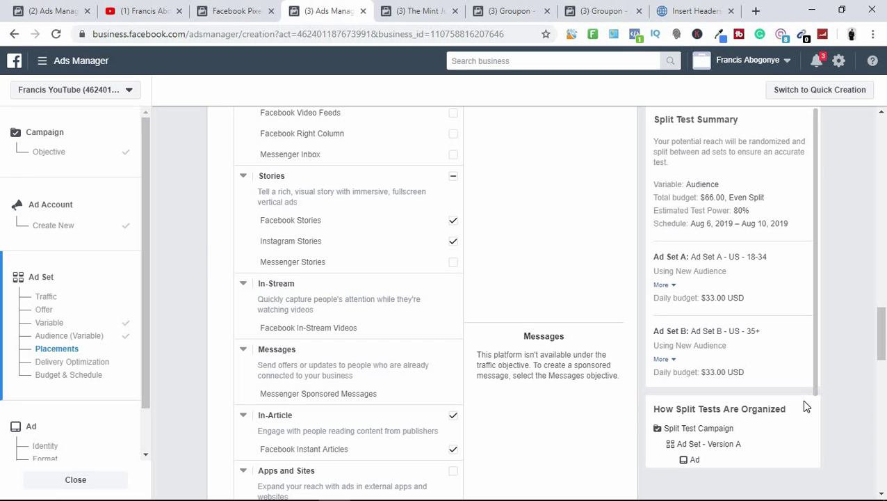
{"action": "scroll", "coordinate": [881, 348], "scroll_direction": "down", "scroll_amount": 2}
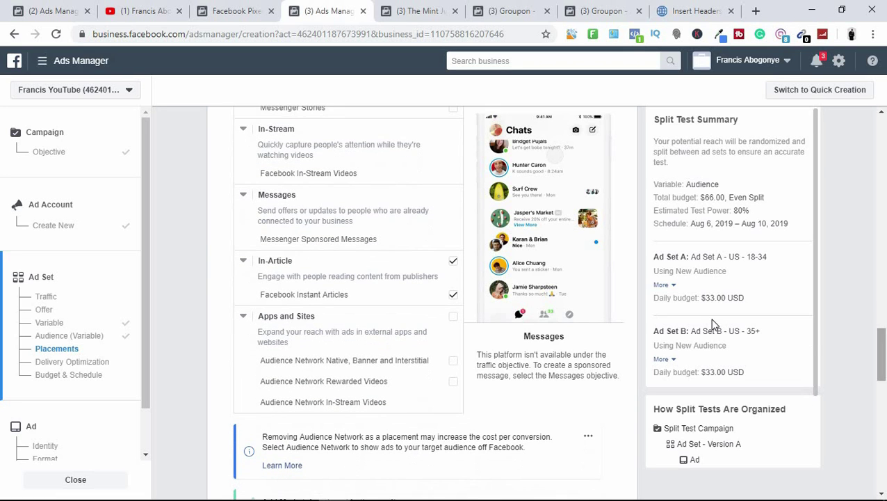
{"action": "left_click", "coordinate": [454, 260]}
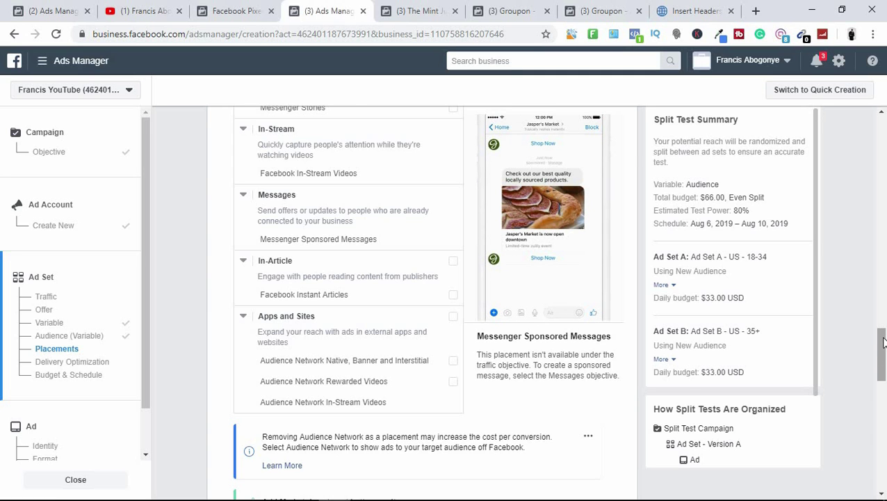
{"action": "left_click_drag", "start_coordinate": [883, 342], "coordinate": [883, 292]}
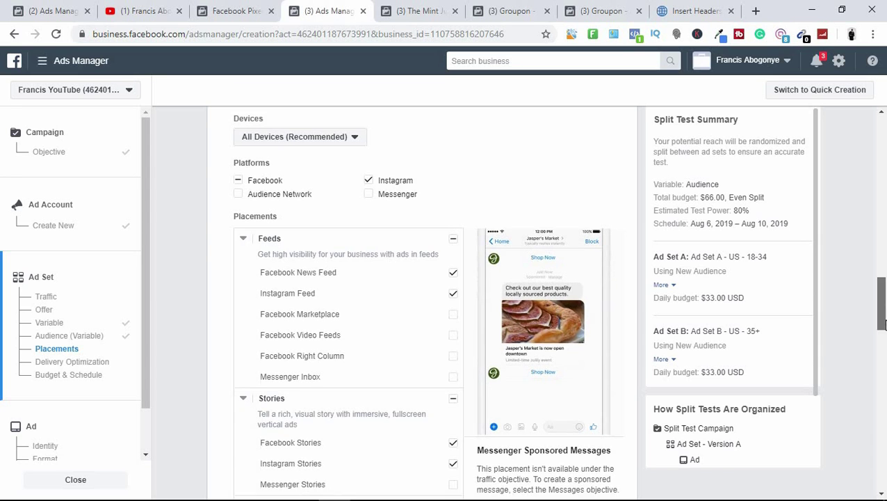
{"action": "scroll", "coordinate": [886, 263], "scroll_direction": "down", "scroll_amount": 2}
- Examine the options for Optimization for Ad Delivery and the optional cost control in the Delivery Optimization settings
{"action": "left_click_drag", "start_coordinate": [886, 263], "coordinate": [884, 425]}
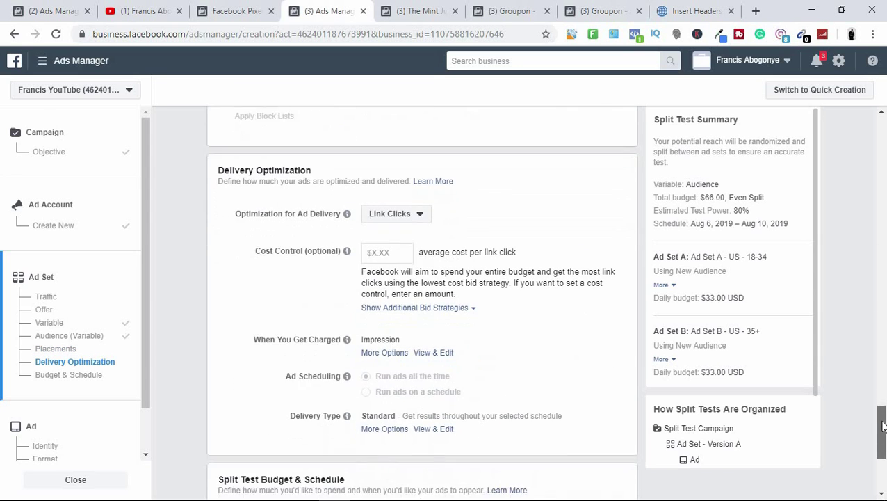
{"action": "left_click", "coordinate": [403, 217]}
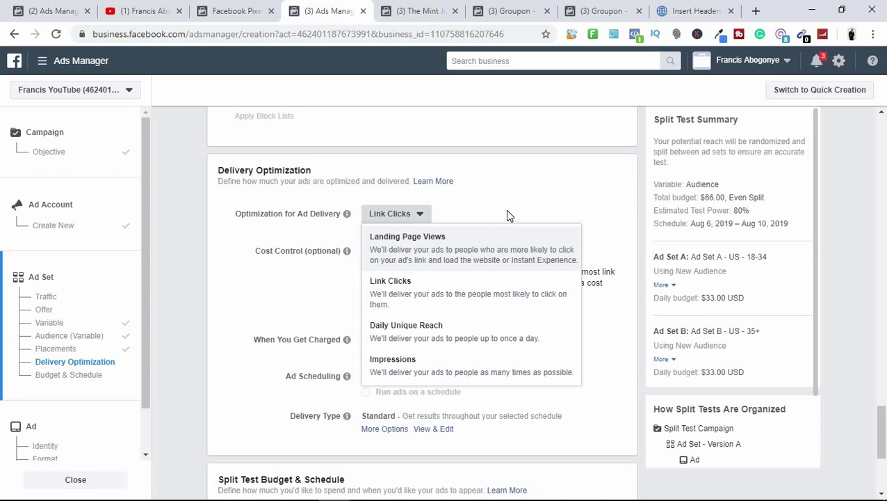
{"action": "left_click", "coordinate": [506, 209]}
{"action": "left_click", "coordinate": [418, 216]}
{"action": "left_click", "coordinate": [483, 210]}
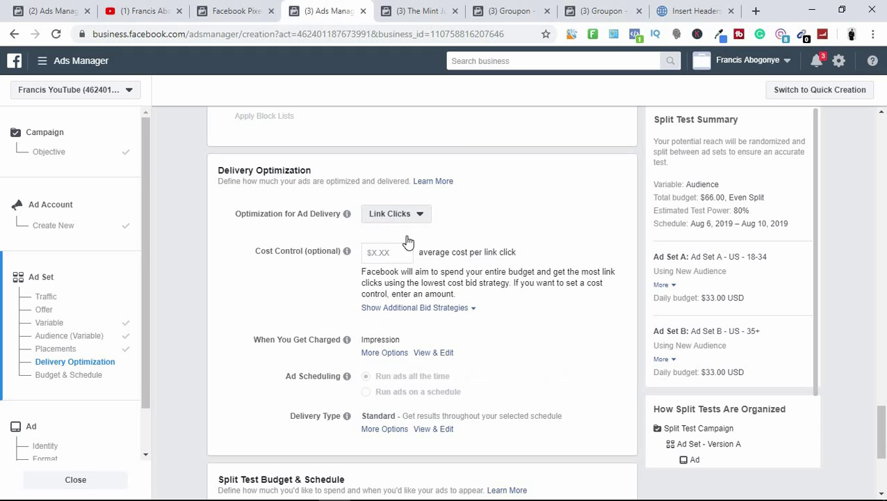
{"action": "mouse_move", "coordinate": [344, 252]}
- Set the split test's daily budget to $10.00
{"action": "left_click_drag", "start_coordinate": [883, 440], "coordinate": [883, 429]}
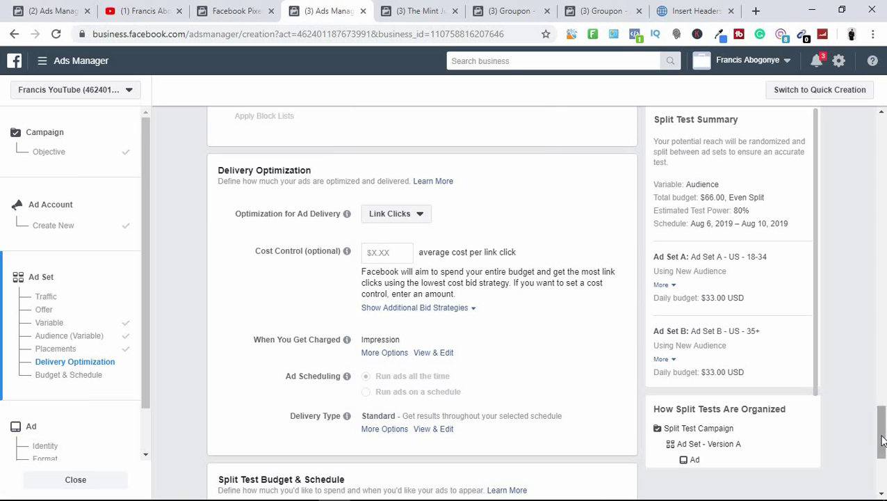
{"action": "left_click_drag", "start_coordinate": [884, 415], "coordinate": [882, 487]}
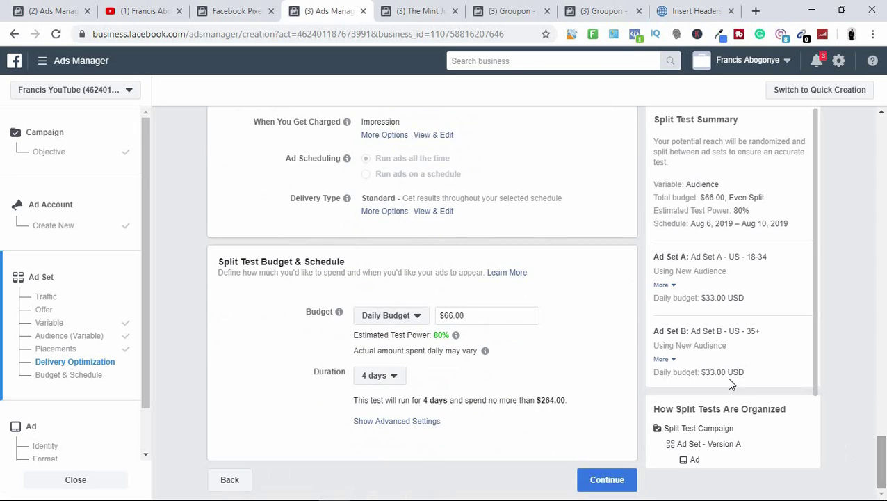
{"action": "double_click", "coordinate": [451, 315]}
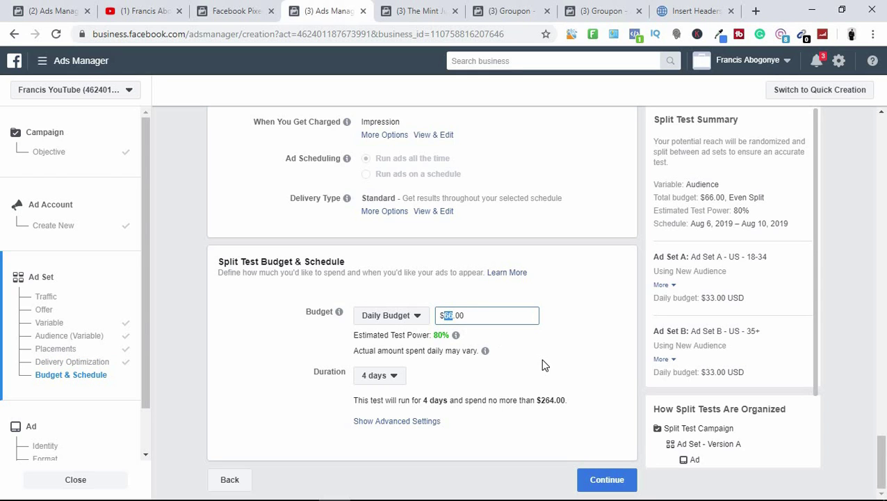
{"action": "type", "text": "10"}
{"action": "left_click", "coordinate": [574, 299]}
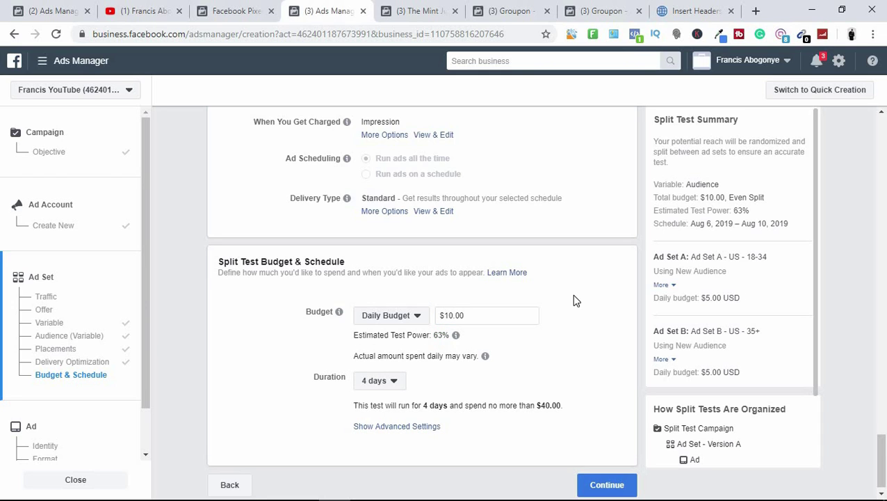
- Change the split test's daily budget to $5.00
{"action": "left_click", "coordinate": [447, 315]}
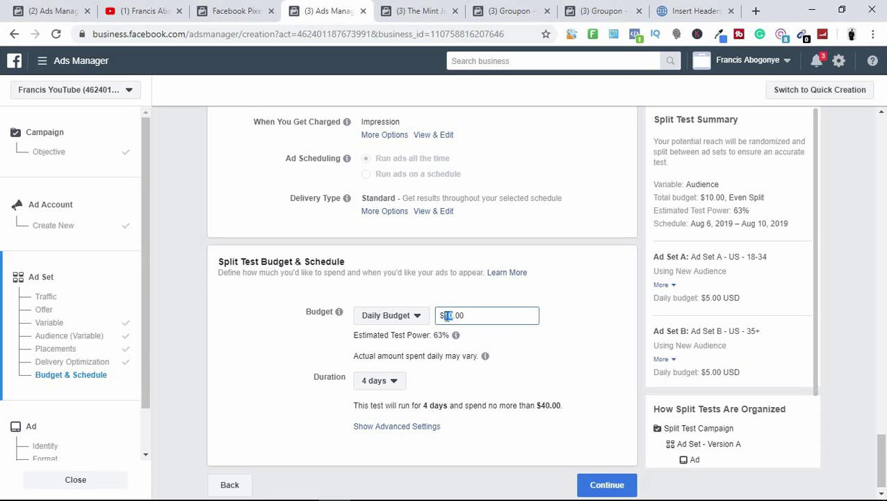
{"action": "type", "text": "5"}
{"action": "left_click", "coordinate": [586, 316]}
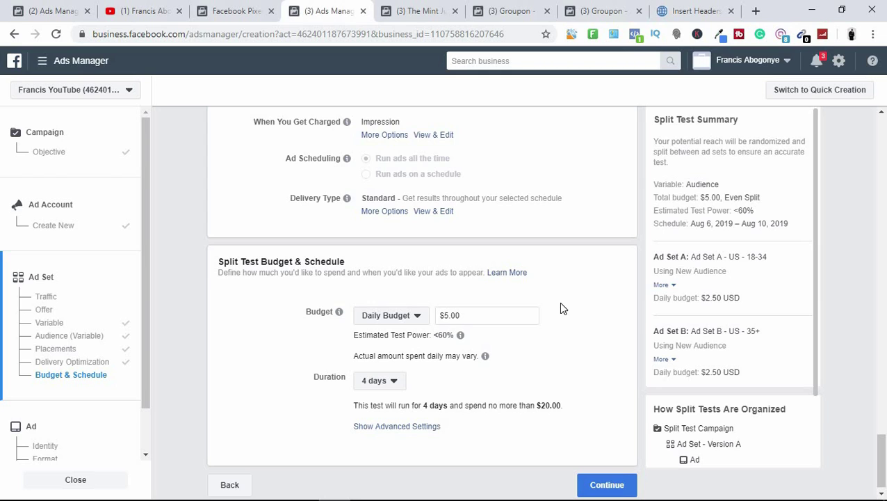
- Set the split test's duration to 6 days
{"action": "left_click", "coordinate": [386, 382]}
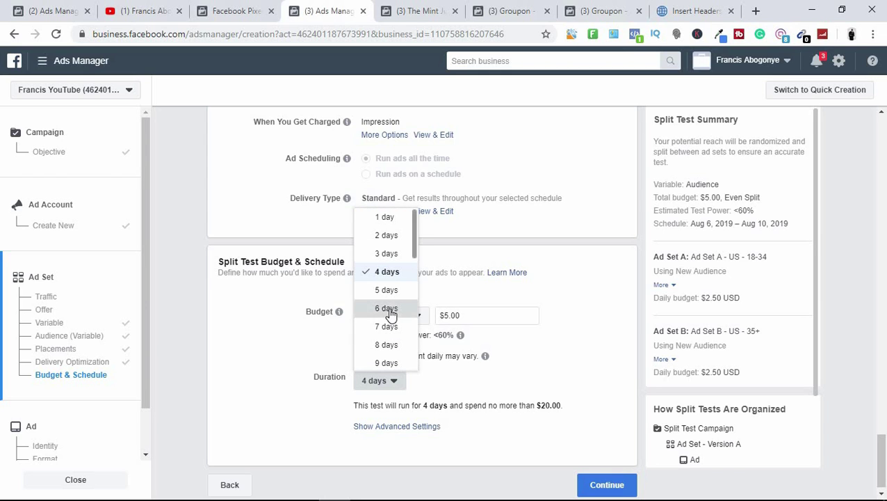
{"action": "left_click", "coordinate": [388, 310]}
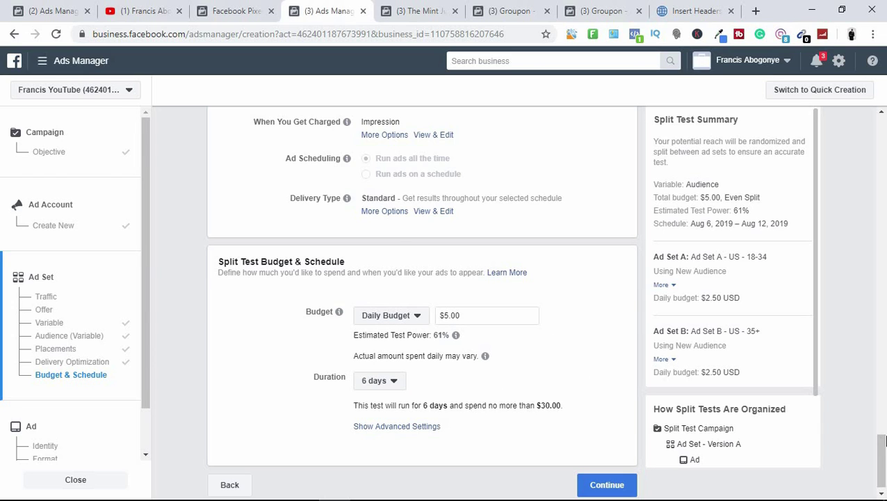
{"action": "scroll", "coordinate": [880, 445], "scroll_direction": "down", "scroll_amount": 1}
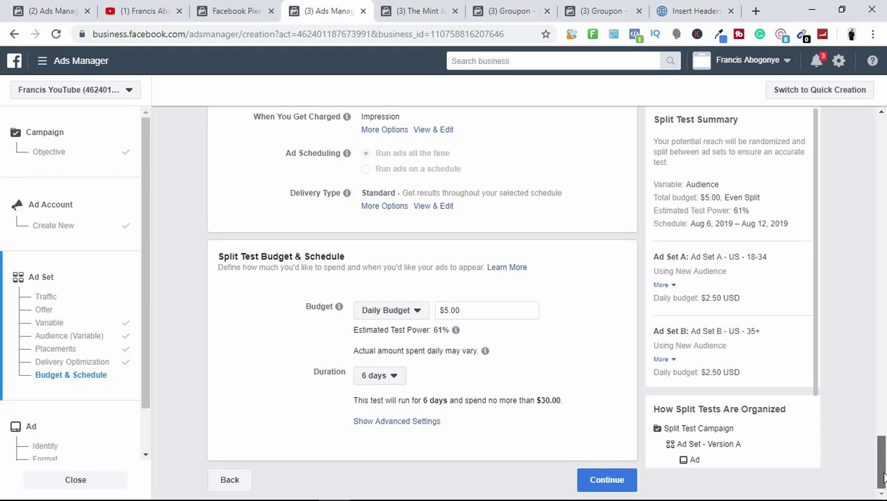
- Show the advanced budget and schedule settings, review the split between the ad sets, and raise the daily budget to $10.00
{"action": "left_click", "coordinate": [407, 429]}
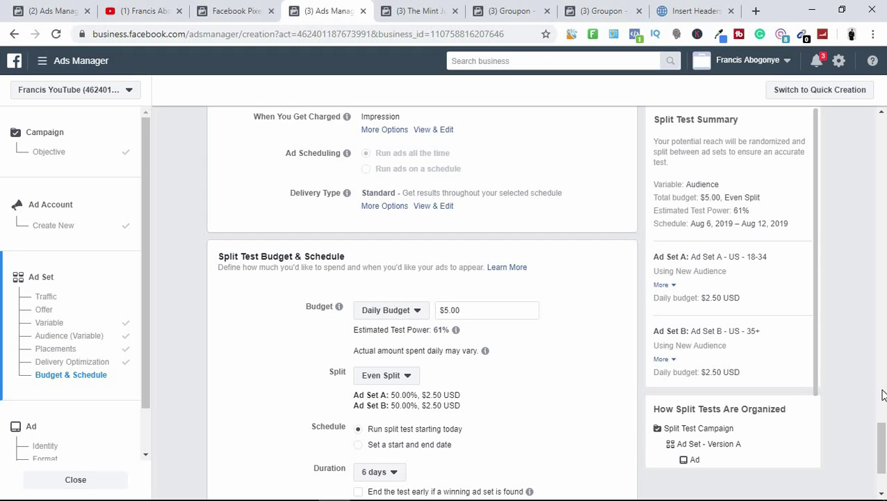
{"action": "scroll", "coordinate": [883, 435], "scroll_direction": "down", "scroll_amount": 2}
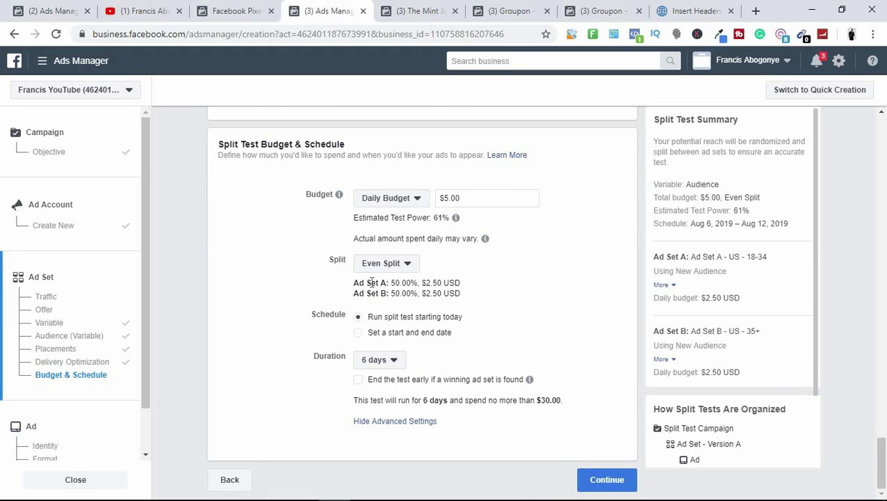
{"action": "left_click_drag", "start_coordinate": [441, 293], "coordinate": [367, 283]}
{"action": "left_click", "coordinate": [440, 293]}
{"action": "left_click_drag", "start_coordinate": [426, 282], "coordinate": [454, 281]}
{"action": "left_click", "coordinate": [448, 199]}
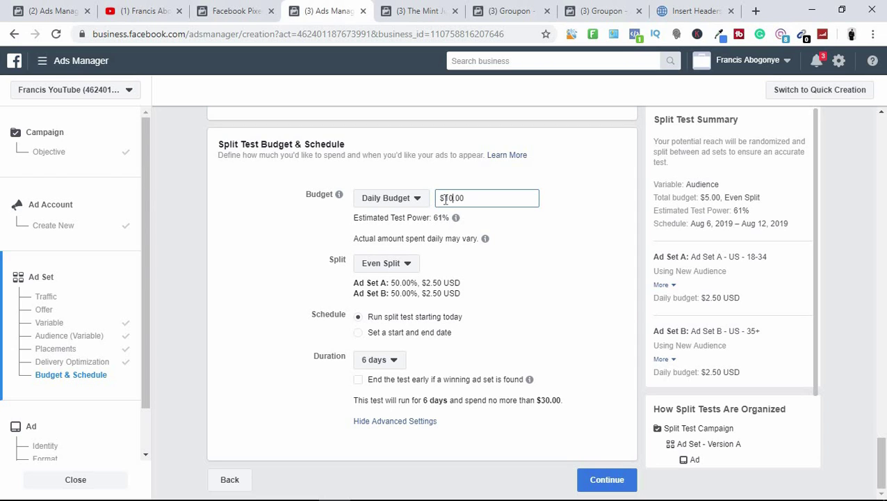
{"action": "left_click", "coordinate": [541, 272]}
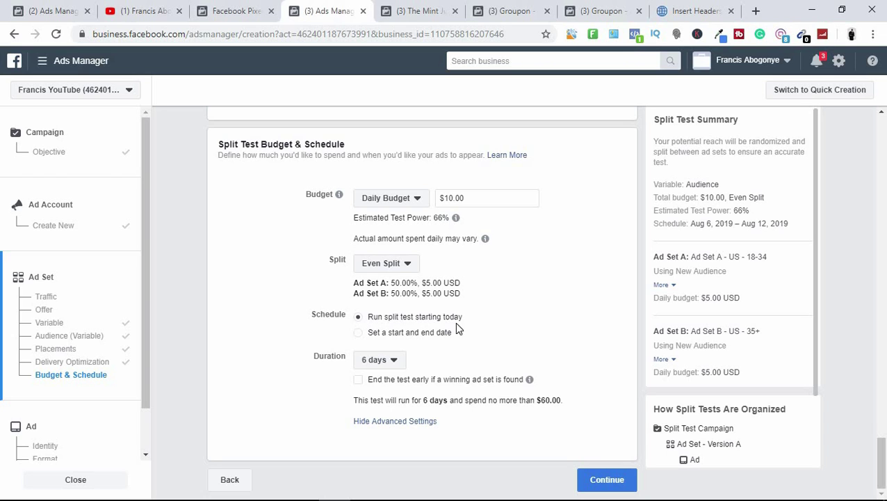
- Check the custom start and end date option, return to running the split test starting today, and continue to the ad setup
{"action": "left_click", "coordinate": [359, 334]}
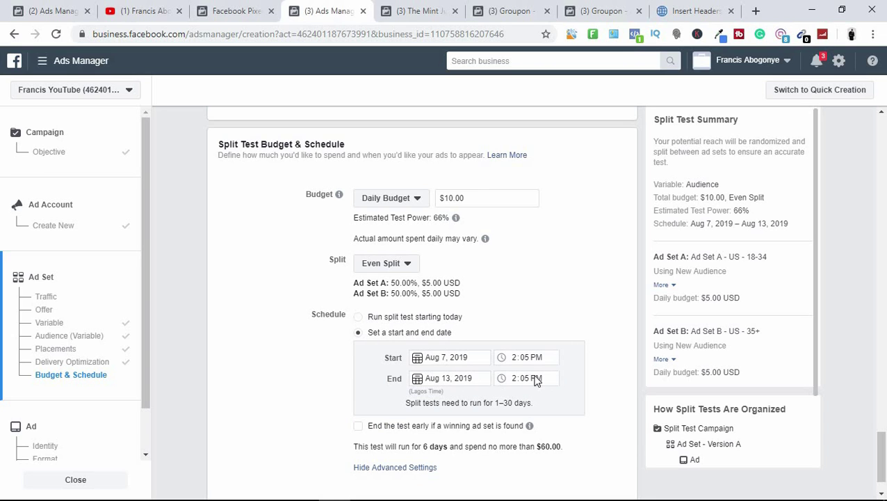
{"action": "left_click", "coordinate": [359, 317]}
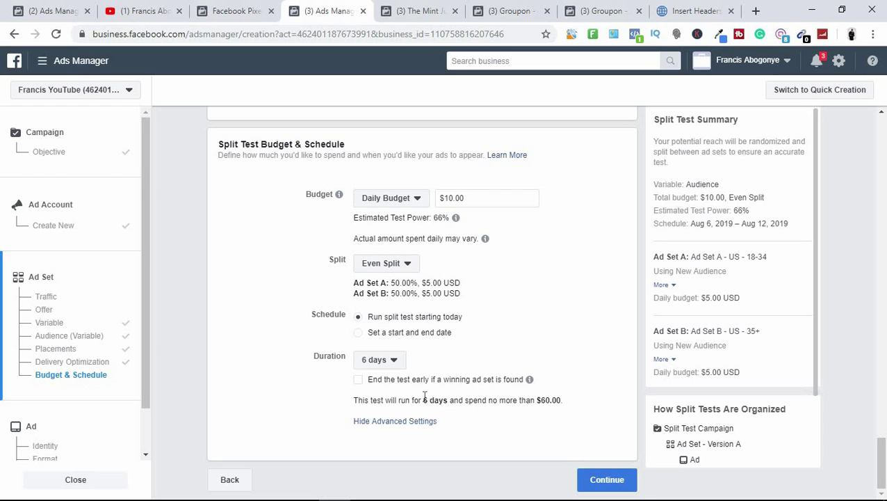
{"action": "left_click_drag", "start_coordinate": [424, 396], "coordinate": [518, 399]}
{"action": "left_click", "coordinate": [518, 399]}
{"action": "left_click", "coordinate": [607, 481]}
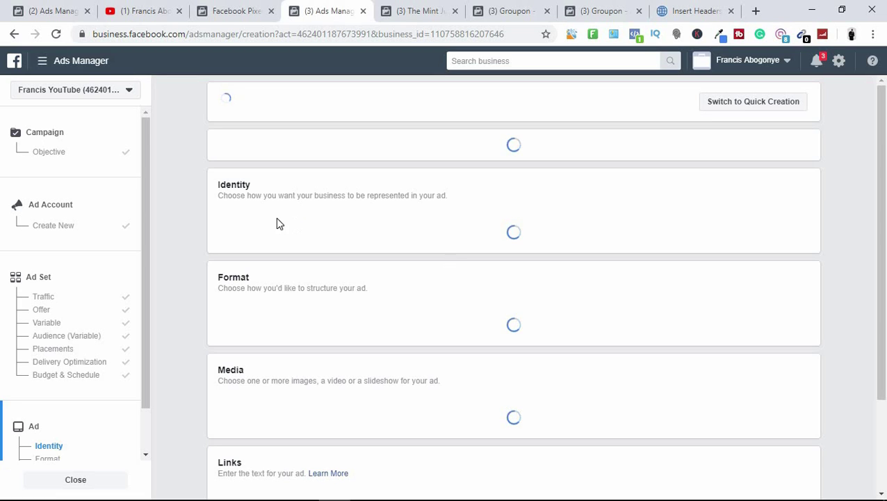
- Examine the ad setup sections and the Identity options for the Facebook Page and Instagram account
{"action": "scroll", "coordinate": [148, 293], "scroll_direction": "down", "scroll_amount": 1}
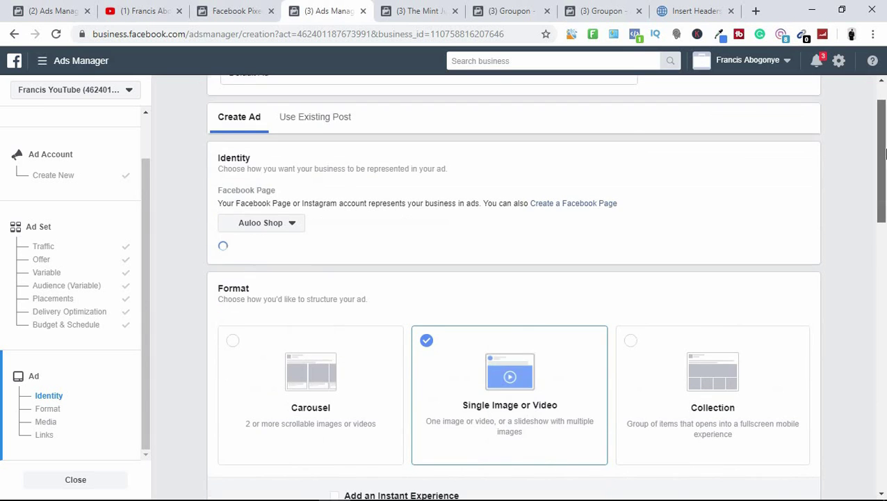
{"action": "scroll", "coordinate": [884, 206], "scroll_direction": "down", "scroll_amount": 2}
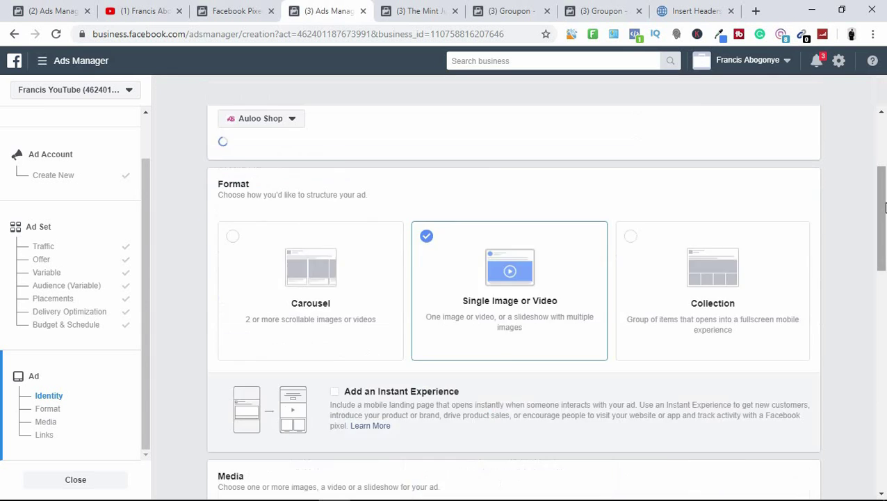
{"action": "scroll", "coordinate": [883, 222], "scroll_direction": "down", "scroll_amount": 2}
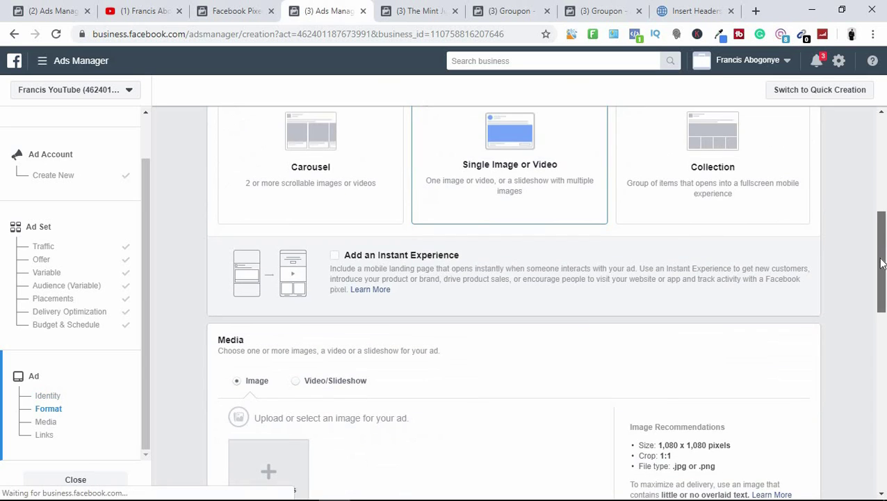
{"action": "left_click_drag", "start_coordinate": [882, 264], "coordinate": [885, 201]}
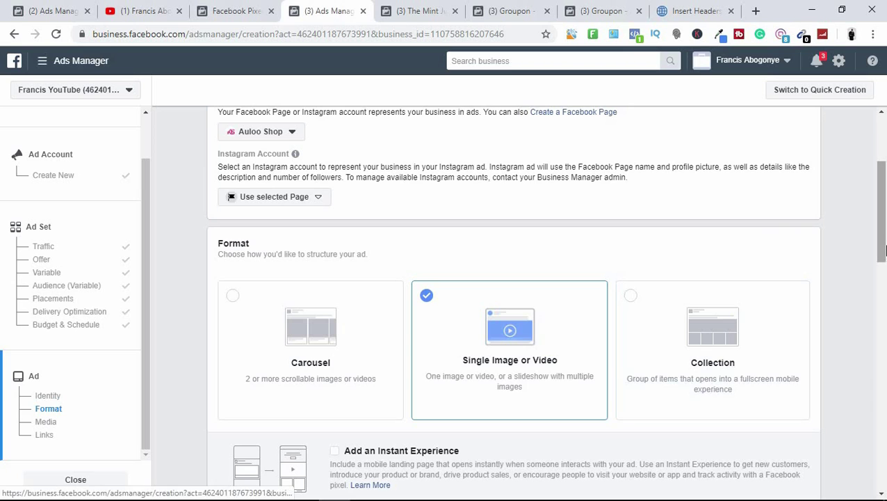
{"action": "scroll", "coordinate": [673, 226], "scroll_direction": "up", "scroll_amount": 3}
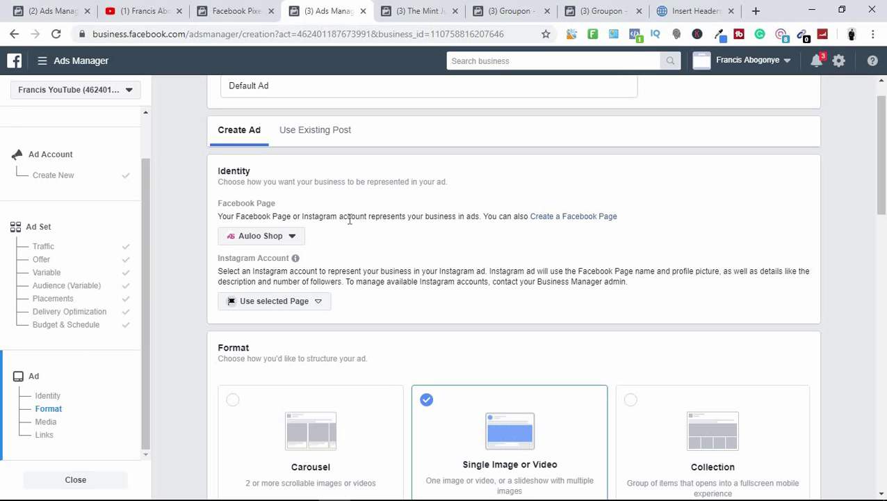
{"action": "left_click_drag", "start_coordinate": [349, 220], "coordinate": [420, 233]}
{"action": "left_click", "coordinate": [420, 233]}
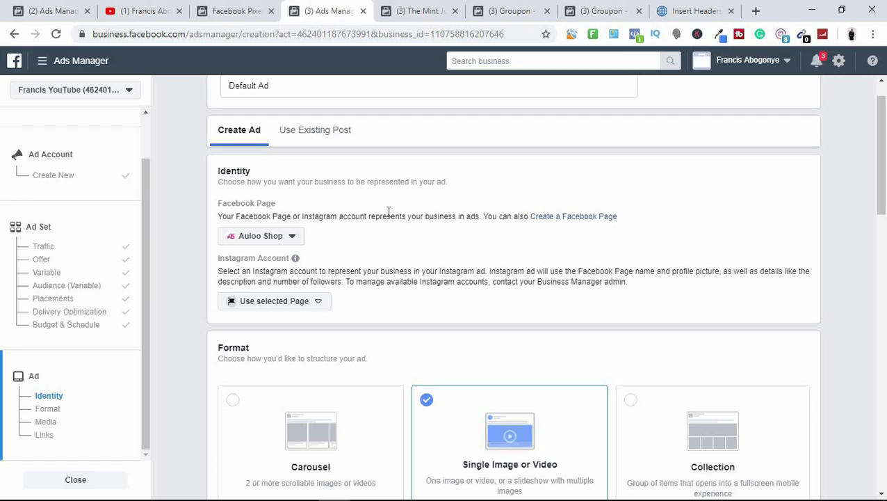
{"action": "left_click_drag", "start_coordinate": [372, 215], "coordinate": [449, 235]}
{"action": "left_click", "coordinate": [449, 235]}
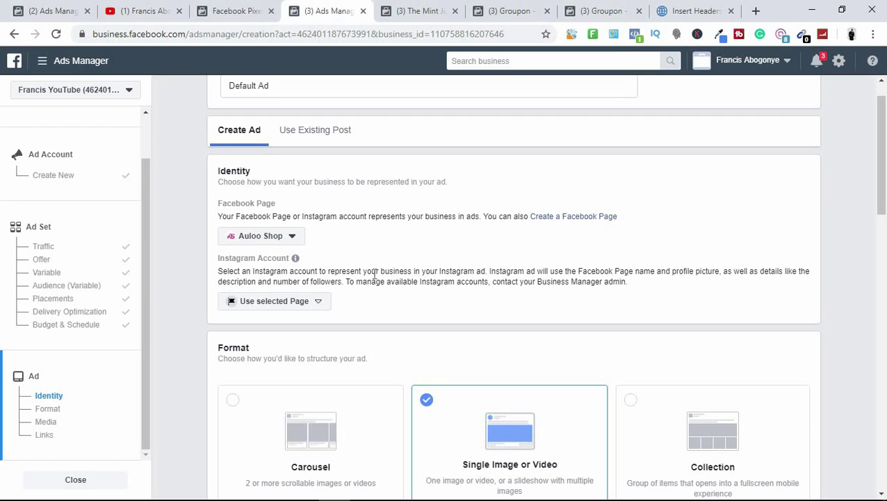
{"action": "left_click_drag", "start_coordinate": [362, 271], "coordinate": [455, 292]}
{"action": "left_click", "coordinate": [455, 292]}
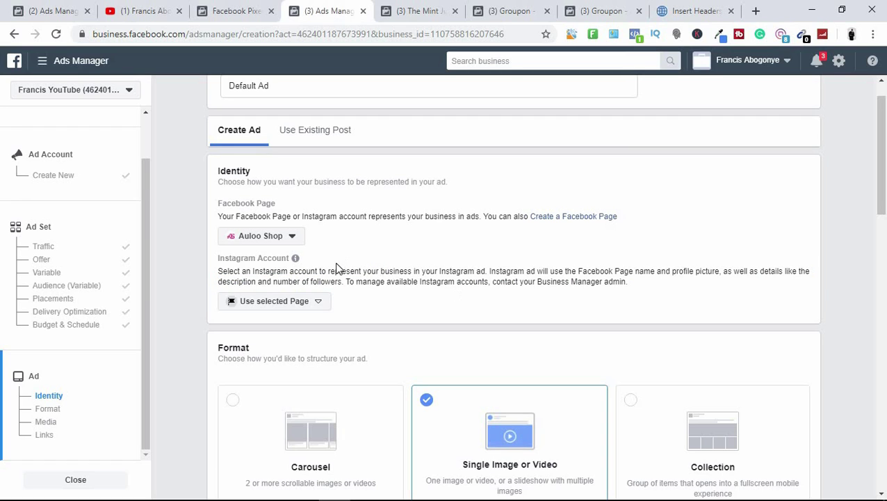
{"action": "left_click", "coordinate": [310, 310]}
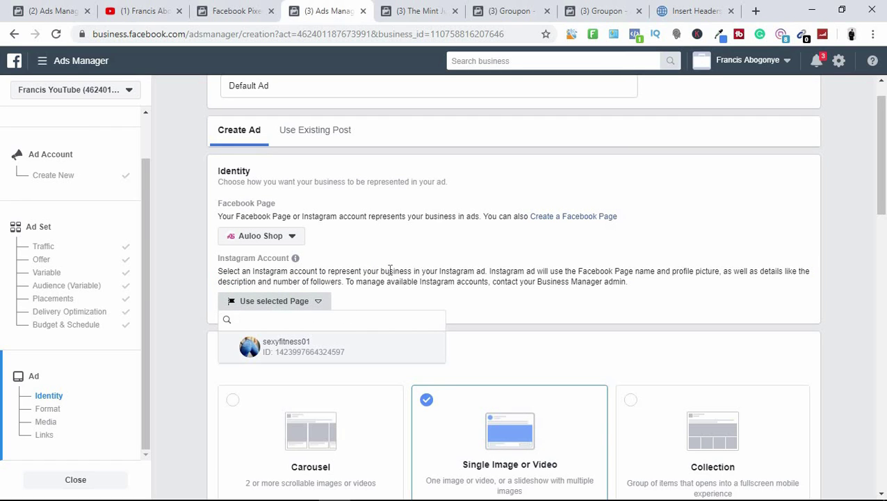
{"action": "left_click", "coordinate": [390, 270]}
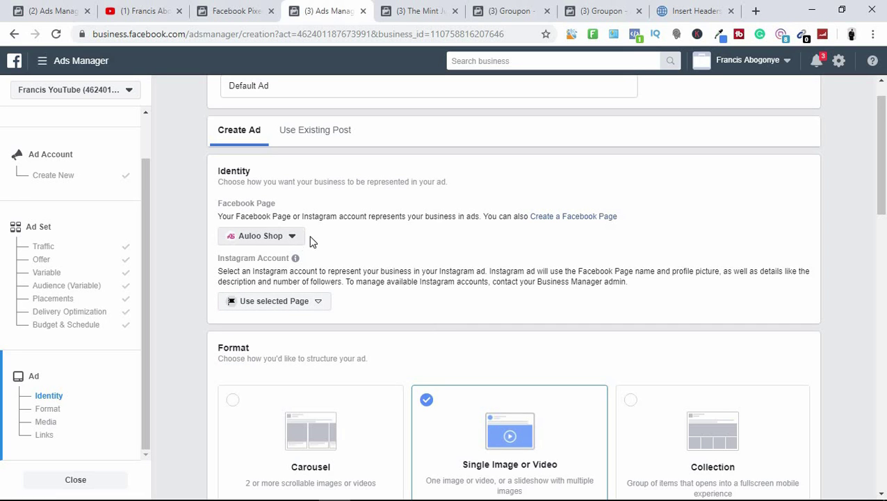
- Keep the Single Image or Video format and add the first free stock image, a 1000 × 625 desk workspace photo, to the ad
{"action": "scroll", "coordinate": [884, 237], "scroll_direction": "down", "scroll_amount": 3}
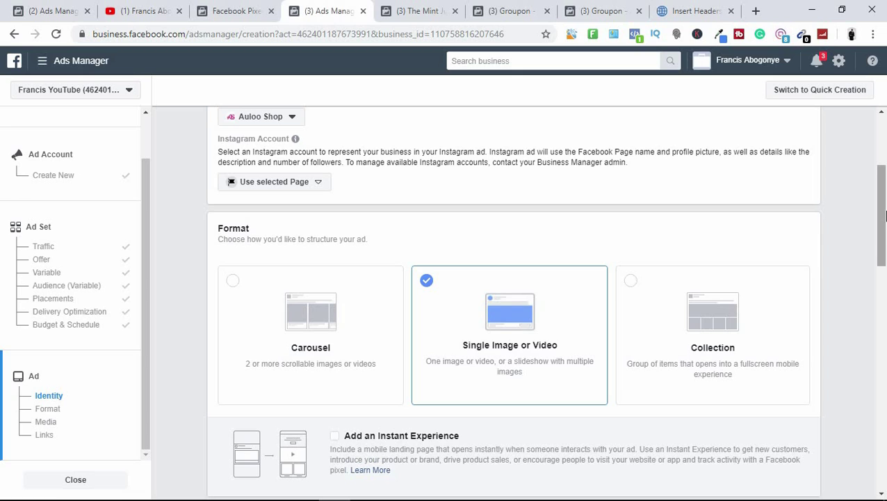
{"action": "scroll", "coordinate": [885, 215], "scroll_direction": "down", "scroll_amount": 3}
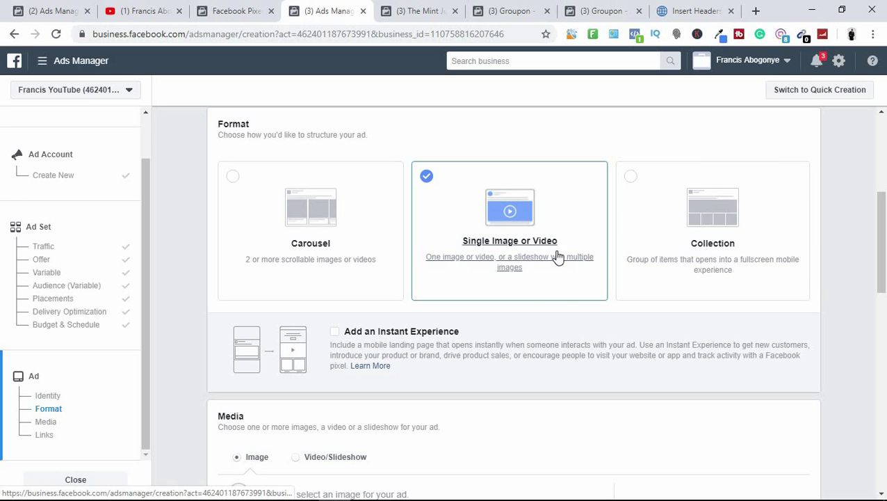
{"action": "scroll", "coordinate": [882, 282], "scroll_direction": "down", "scroll_amount": 3}
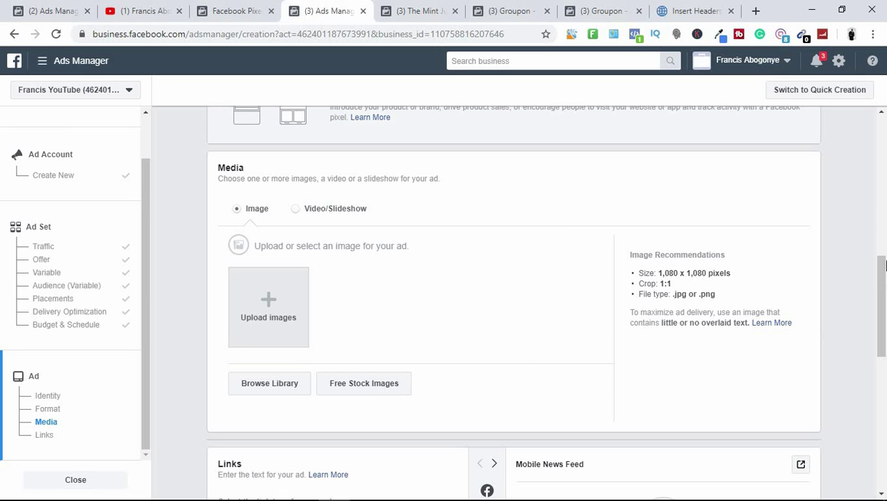
{"action": "scroll", "coordinate": [880, 309], "scroll_direction": "down", "scroll_amount": 2}
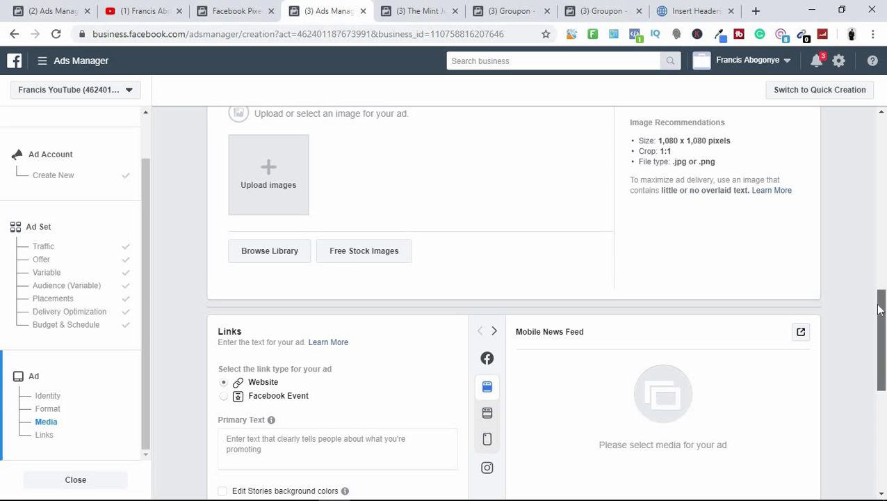
{"action": "left_click", "coordinate": [351, 255]}
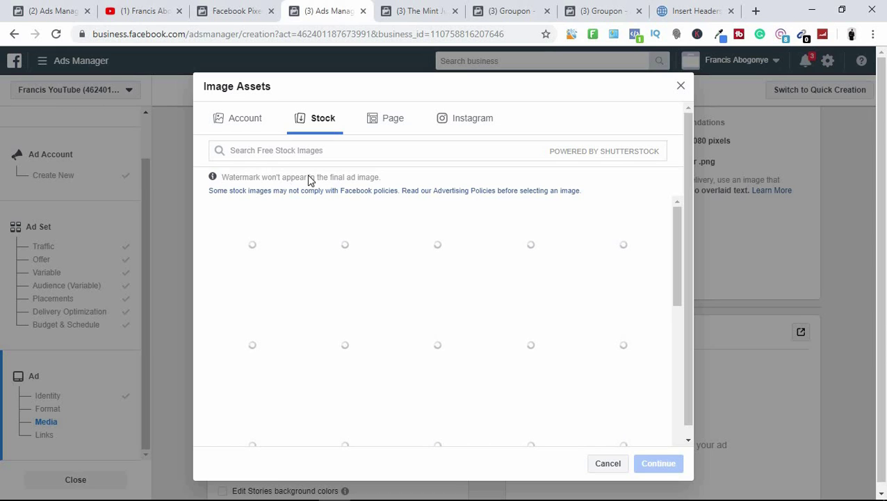
{"action": "left_click_drag", "start_coordinate": [328, 178], "coordinate": [380, 178]}
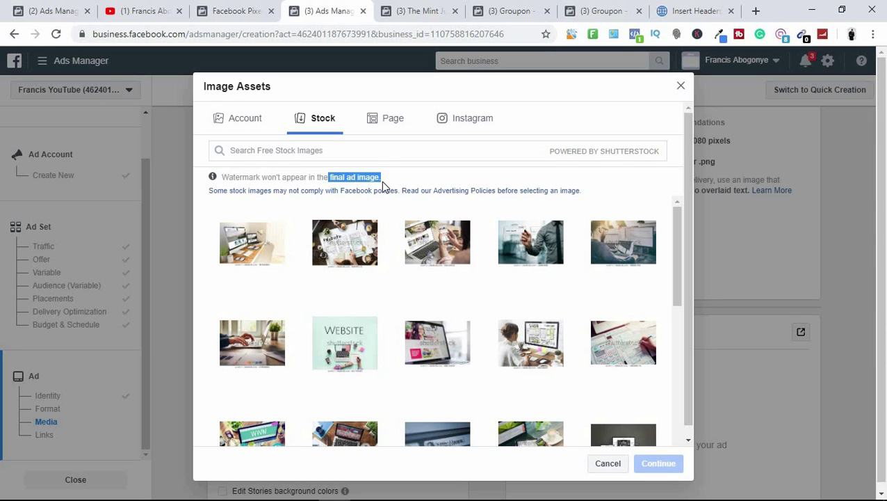
{"action": "left_click", "coordinate": [395, 180]}
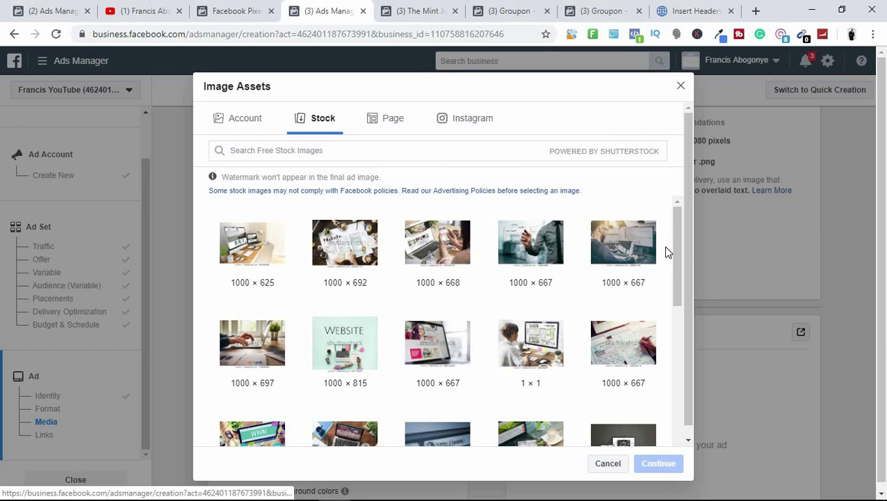
{"action": "left_click_drag", "start_coordinate": [679, 249], "coordinate": [681, 386]}
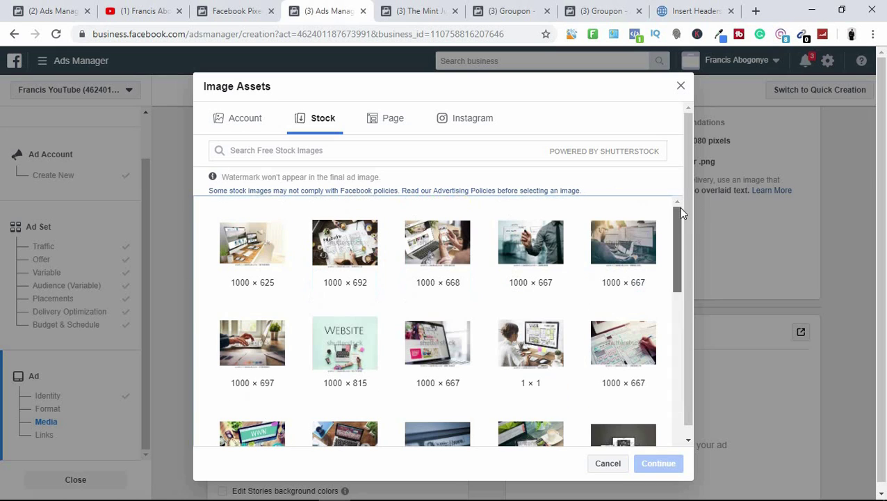
{"action": "left_click", "coordinate": [235, 256]}
{"action": "left_click", "coordinate": [668, 464]}
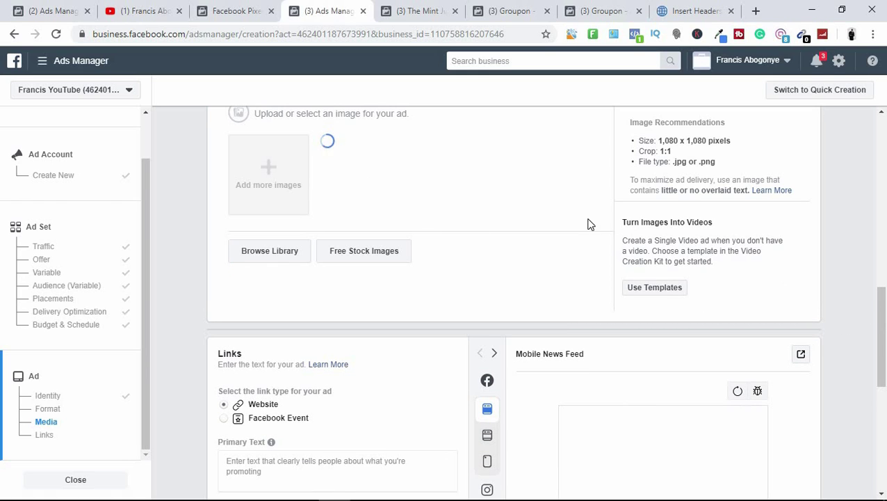
- Review the Media section with the added image and the Links section with its Mobile News Feed preview
{"action": "left_click", "coordinate": [885, 240]}
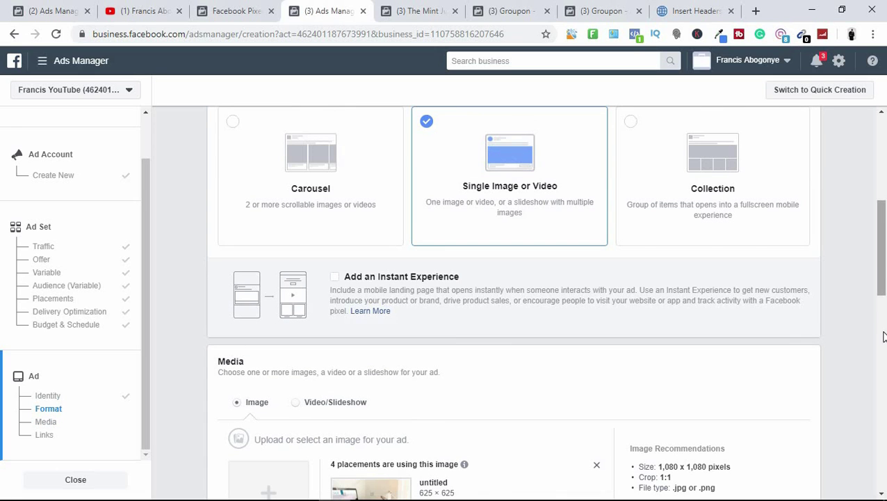
{"action": "left_click", "coordinate": [884, 337]}
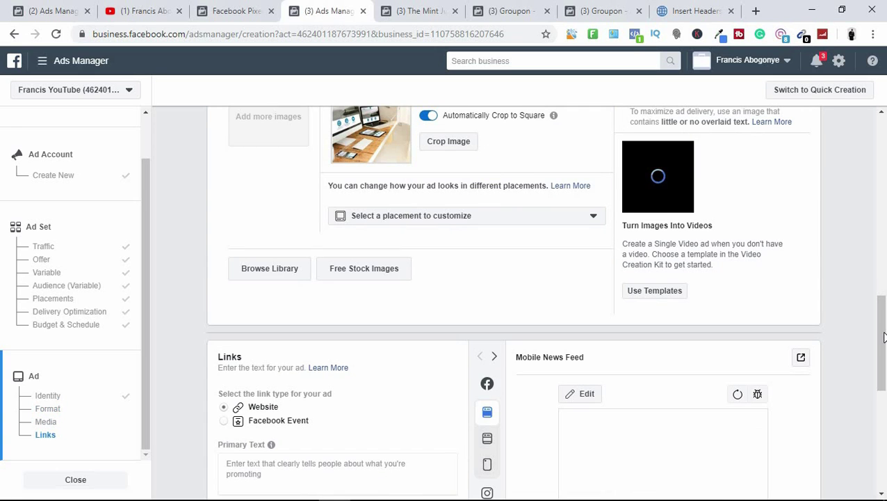
{"action": "left_click_drag", "start_coordinate": [885, 331], "coordinate": [883, 344]}
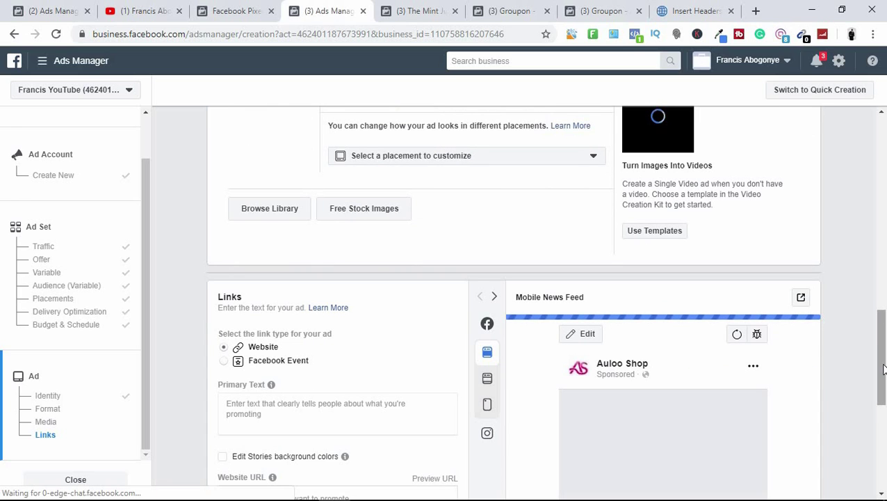
{"action": "scroll", "coordinate": [883, 369], "scroll_direction": "down", "scroll_amount": 2}
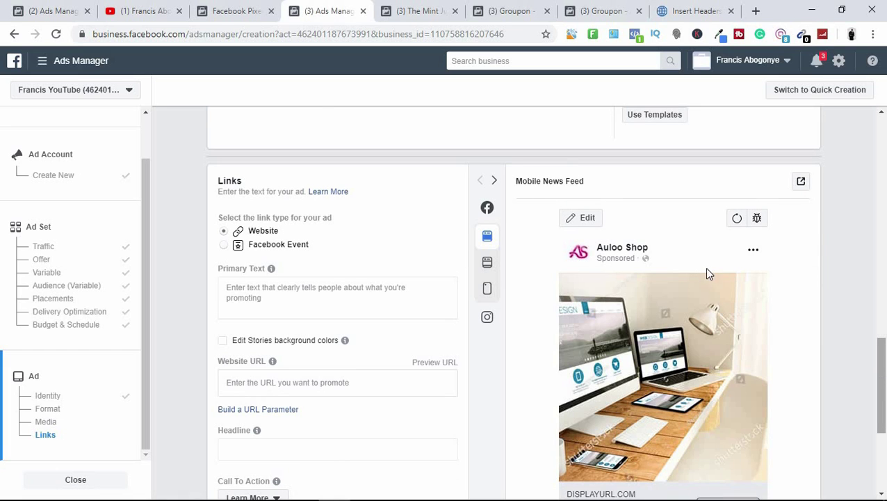
{"action": "scroll", "coordinate": [626, 247], "scroll_direction": "down", "scroll_amount": 1}
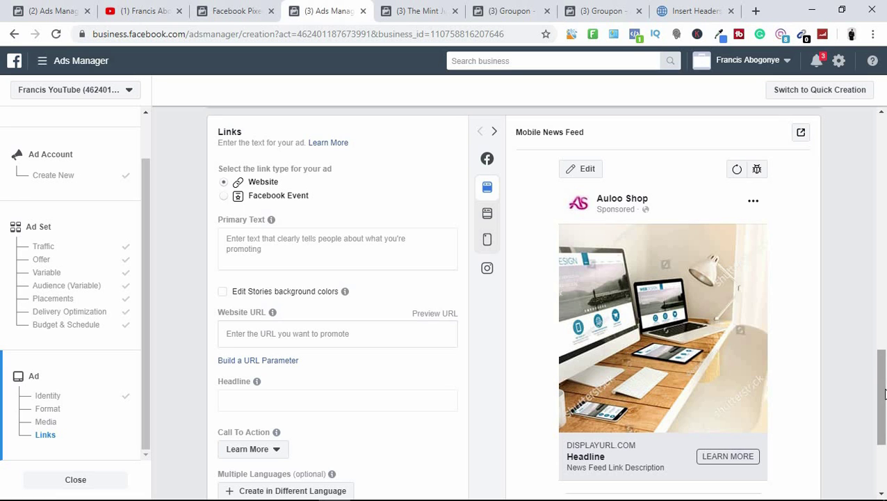
{"action": "left_click_drag", "start_coordinate": [885, 394], "coordinate": [885, 405]}
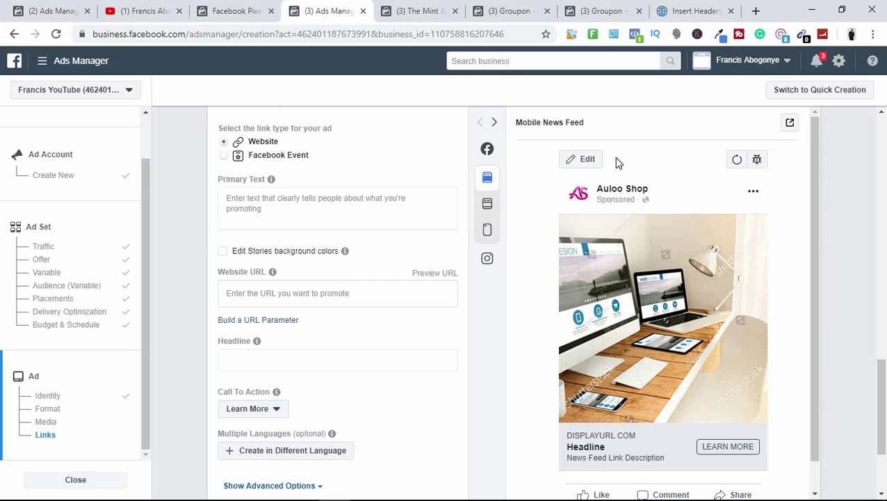
- Preview the ad in the Desktop News Feed and Facebook Stories placements
{"action": "mouse_move", "coordinate": [486, 179]}
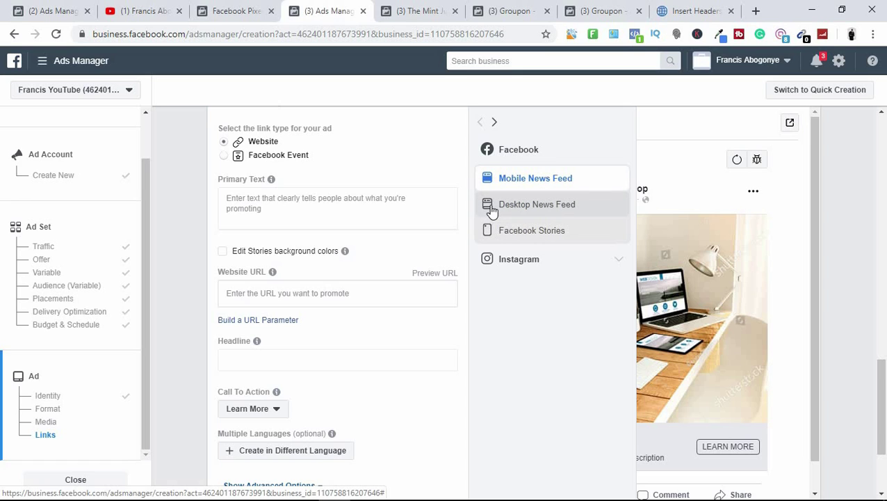
{"action": "left_click", "coordinate": [592, 205]}
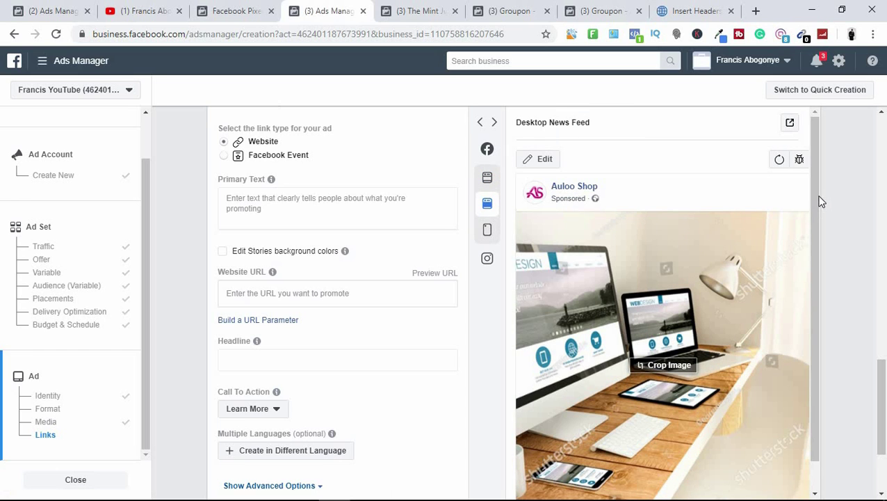
{"action": "scroll", "coordinate": [817, 297], "scroll_direction": "down", "scroll_amount": 1}
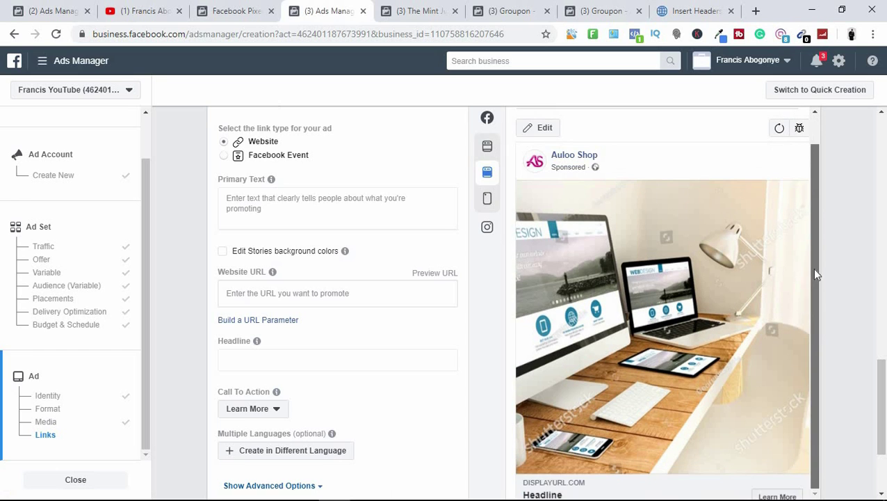
{"action": "scroll", "coordinate": [811, 267], "scroll_direction": "up", "scroll_amount": 1}
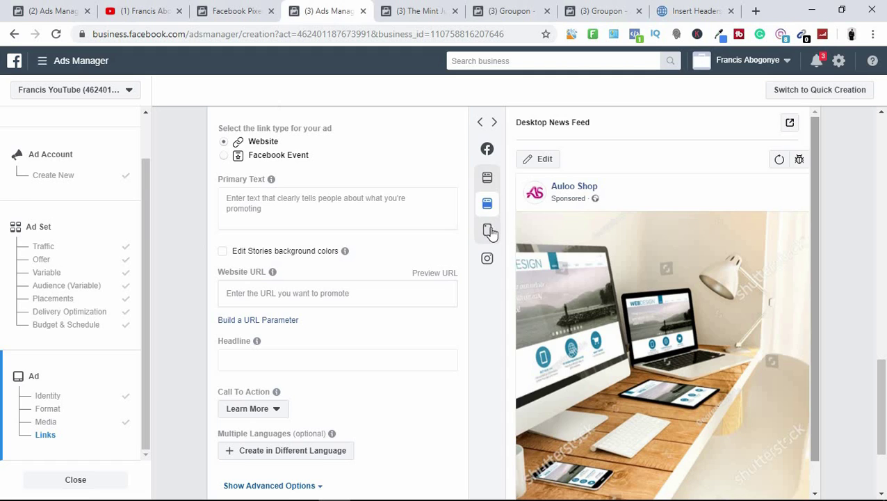
{"action": "mouse_move", "coordinate": [488, 229]}
{"action": "left_click", "coordinate": [536, 236]}
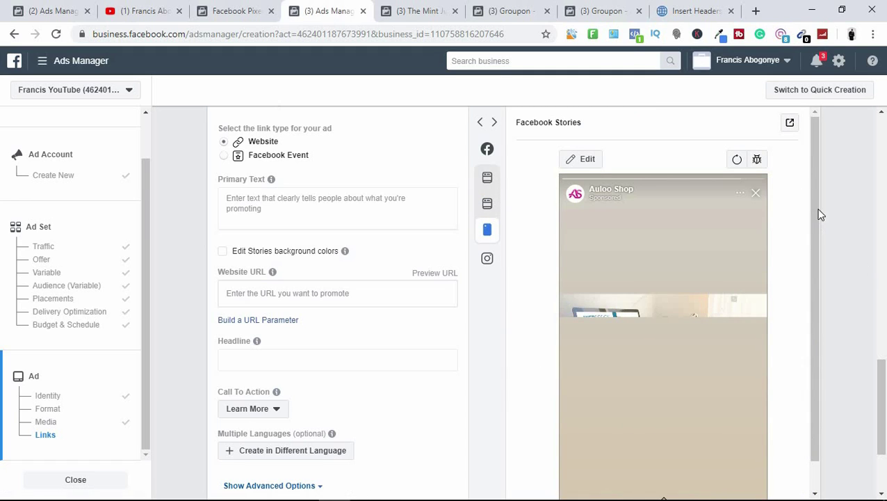
{"action": "scroll", "coordinate": [816, 292], "scroll_direction": "down", "scroll_amount": 1}
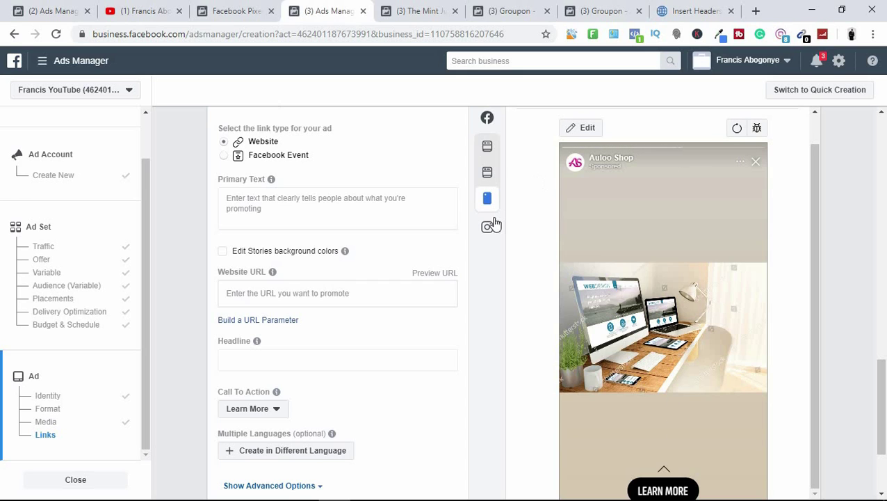
- Preview the ad in the Instagram Feed and Instagram Stories placements
{"action": "mouse_move", "coordinate": [487, 230]}
{"action": "left_click", "coordinate": [527, 232]}
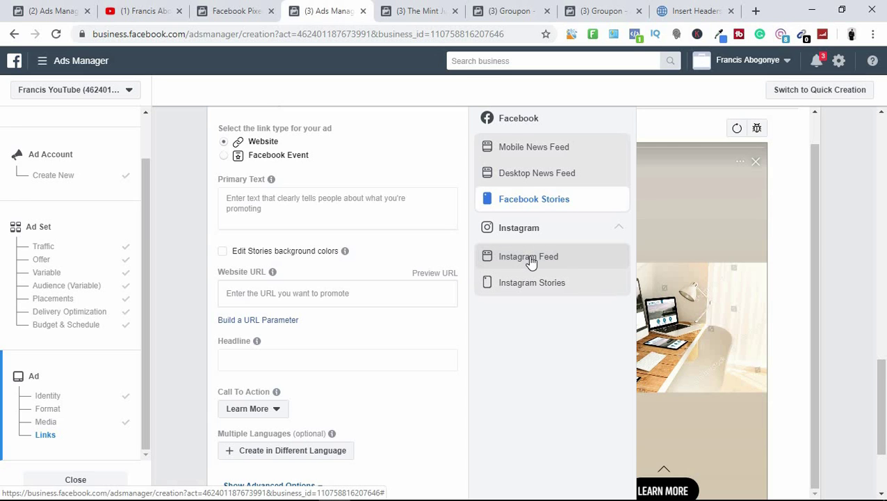
{"action": "left_click", "coordinate": [530, 257]}
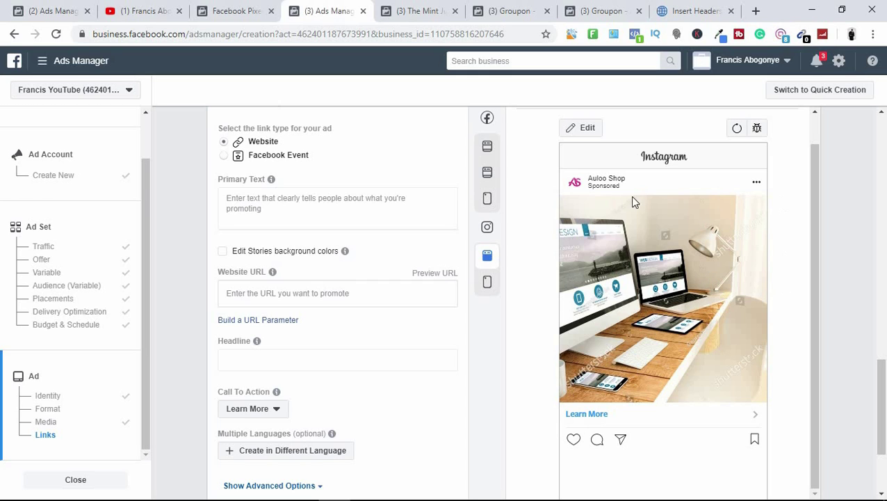
{"action": "mouse_move", "coordinate": [490, 272]}
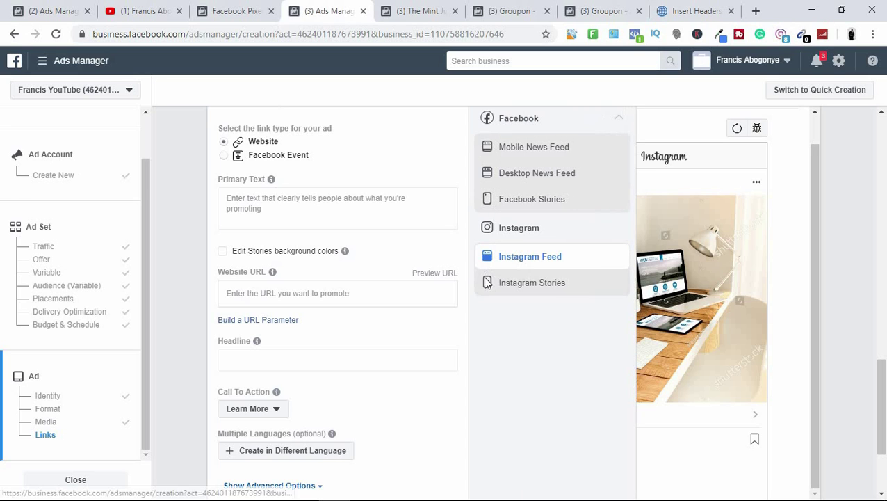
{"action": "left_click", "coordinate": [558, 285]}
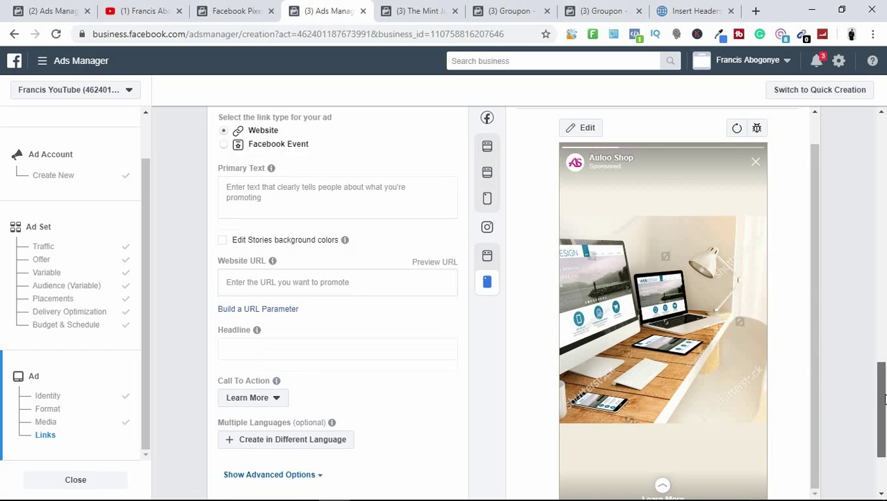
{"action": "scroll", "coordinate": [883, 376], "scroll_direction": "down", "scroll_amount": 2}
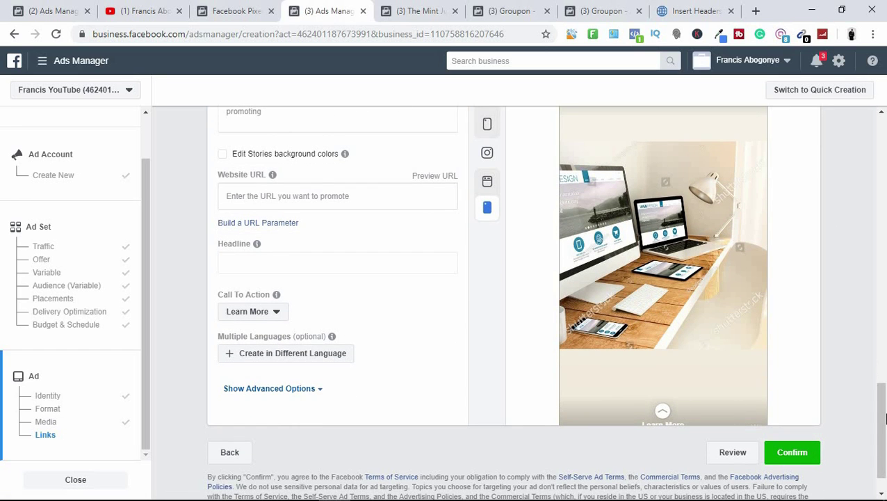
- Check the Facebook Event link type and its options, and return the ad's link type to Website
{"action": "scroll", "coordinate": [885, 376], "scroll_direction": "up", "scroll_amount": 4}
{"action": "scroll", "coordinate": [885, 376], "scroll_direction": "down", "scroll_amount": 1}
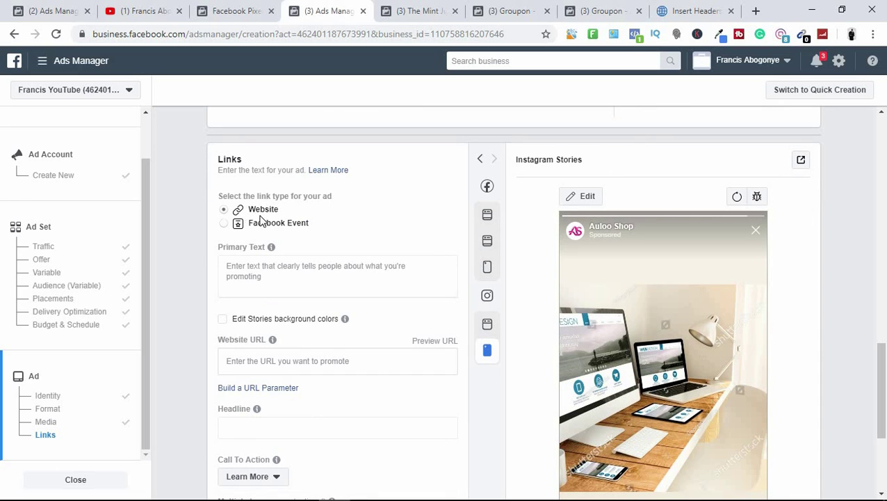
{"action": "left_click", "coordinate": [224, 223]}
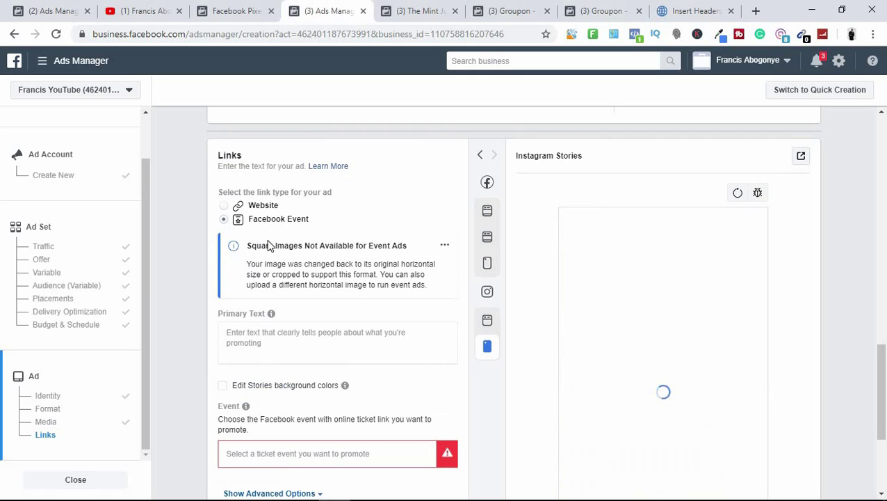
{"action": "left_click", "coordinate": [446, 245]}
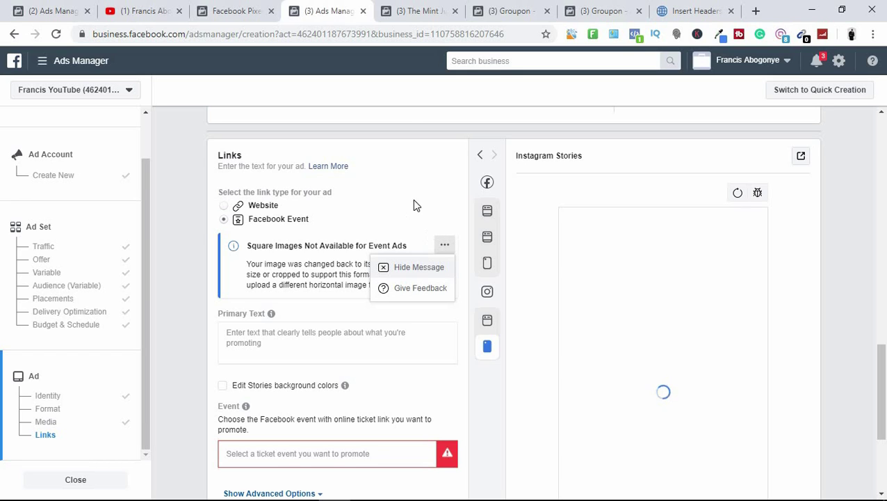
{"action": "left_click", "coordinate": [224, 208]}
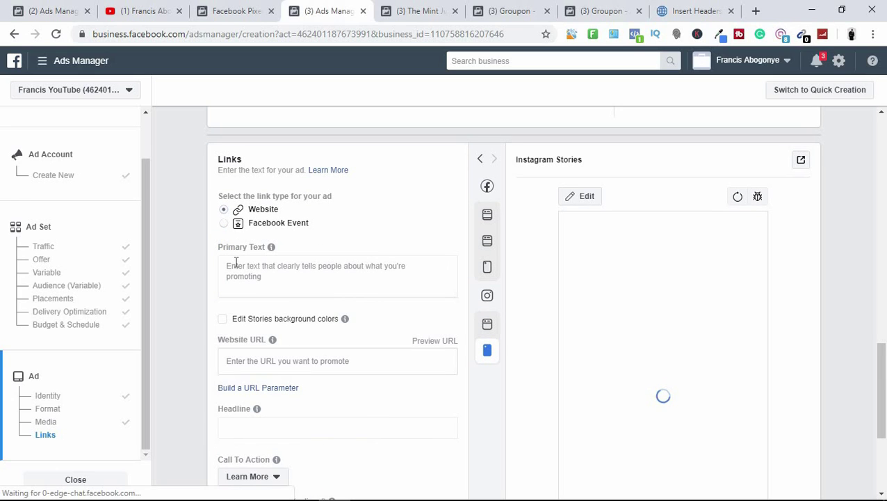
- Enter the ad's primary text "See how this couple were able to grow a long lasting relationship..."
{"action": "left_click", "coordinate": [256, 266]}
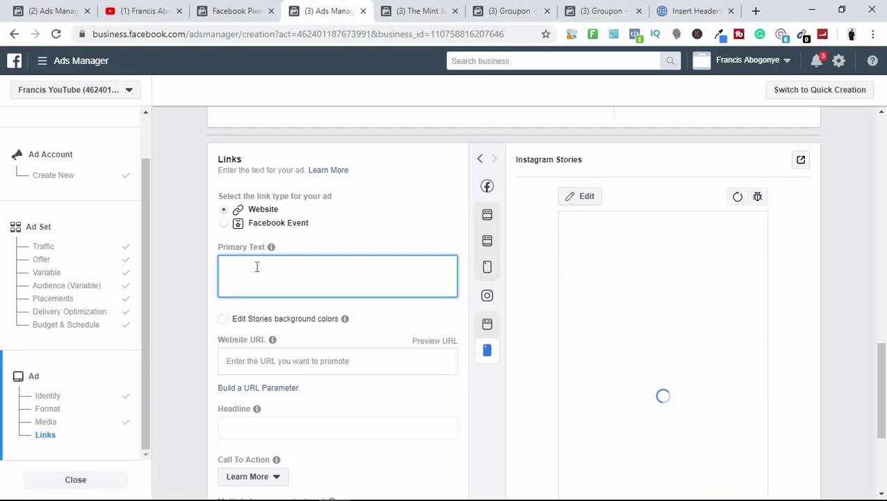
{"action": "type", "text": "Her"}
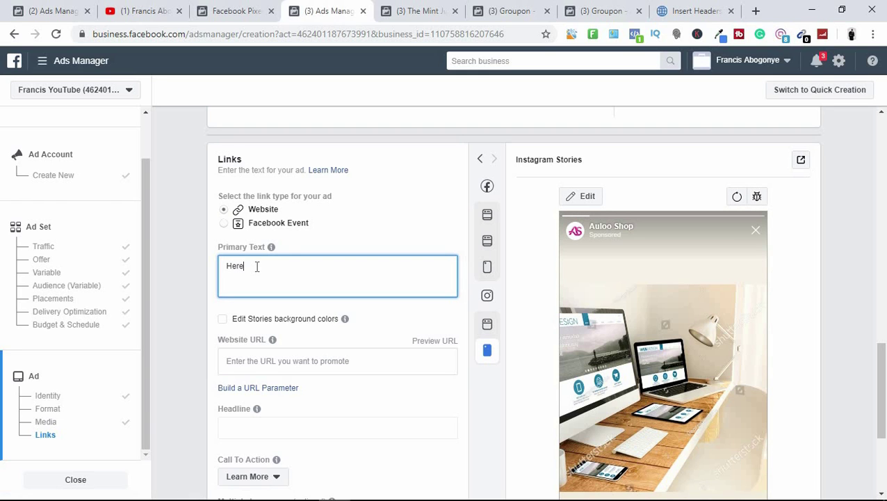
{"action": "type", "text": "e"}
{"action": "key", "text": "BackSpace"}
{"action": "key", "text": "BackSpace"}
{"action": "key", "text": "BackSpace"}
{"action": "key", "text": "BackSpace"}
{"action": "type", "text": "See how this couple"}
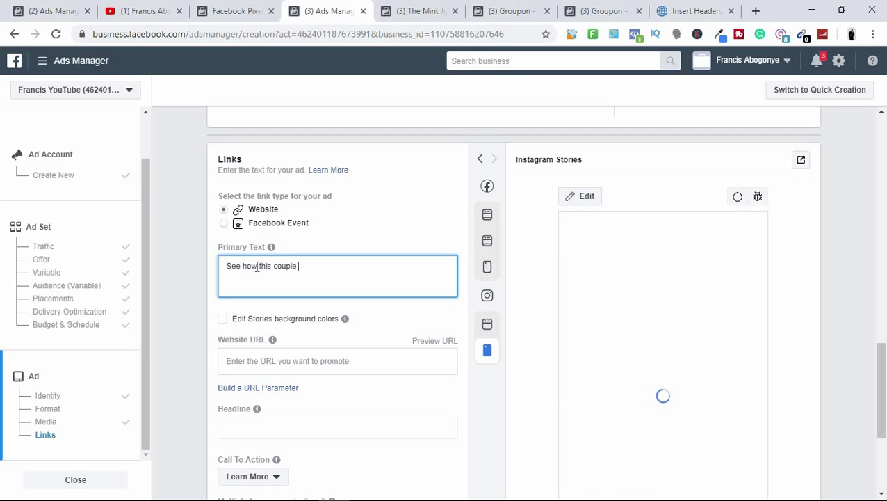
{"action": "type", "text": "were "}
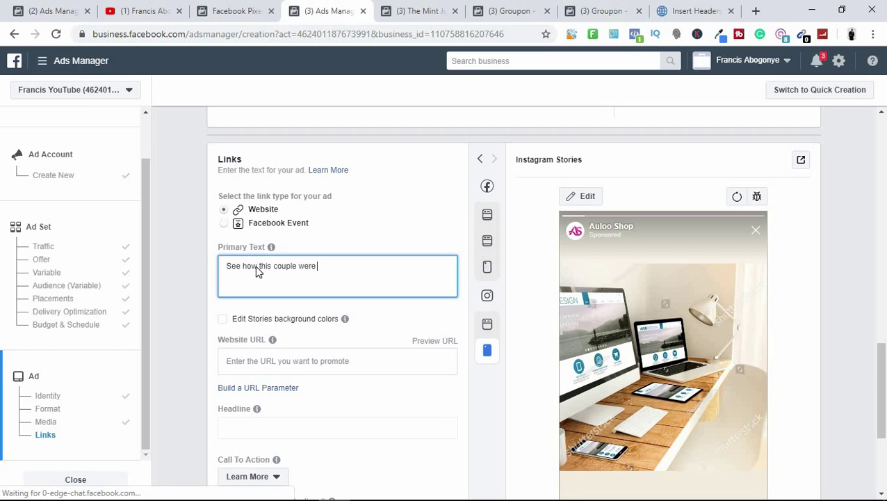
{"action": "type", "text": "able t"}
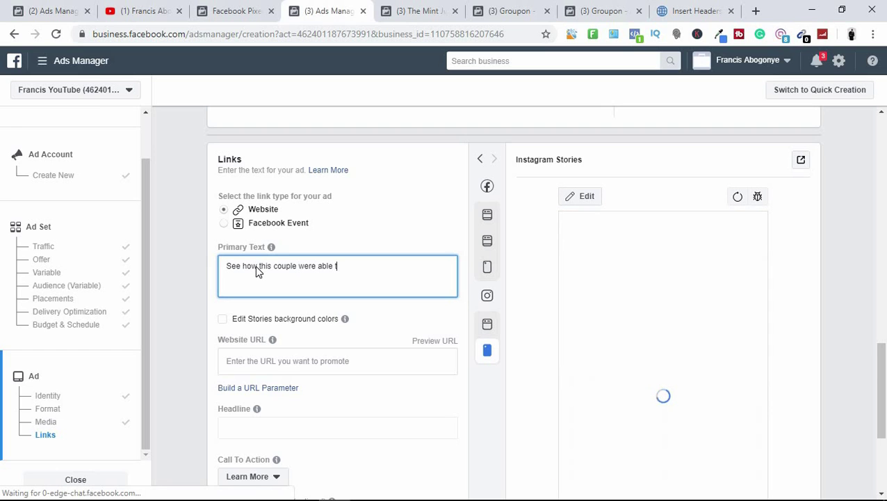
{"action": "type", "text": "o g"}
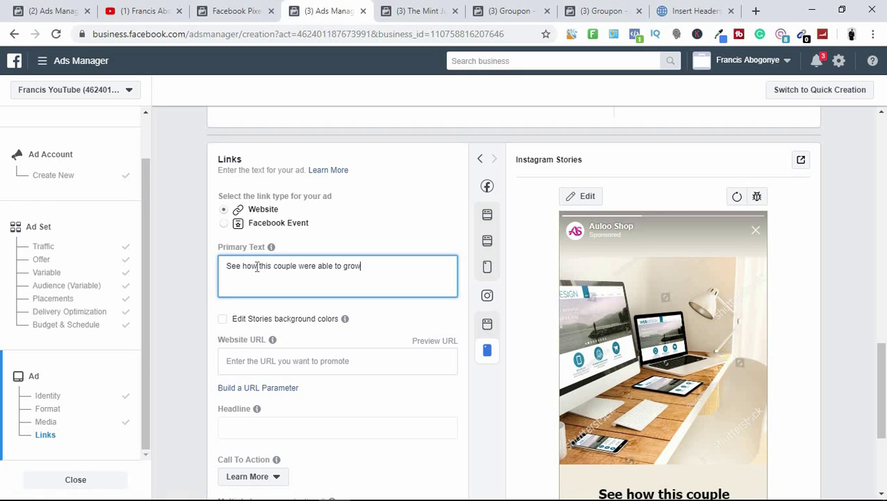
{"action": "type", "text": "row a long "}
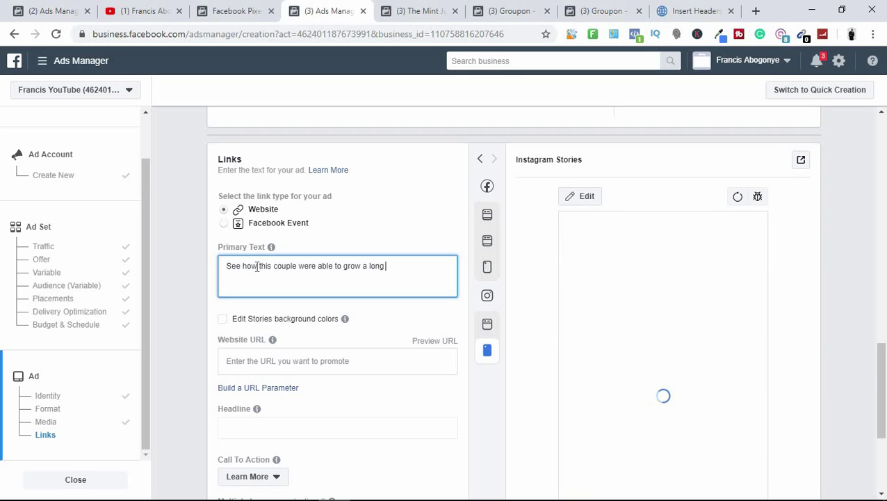
{"action": "type", "text": "lasting rela"}
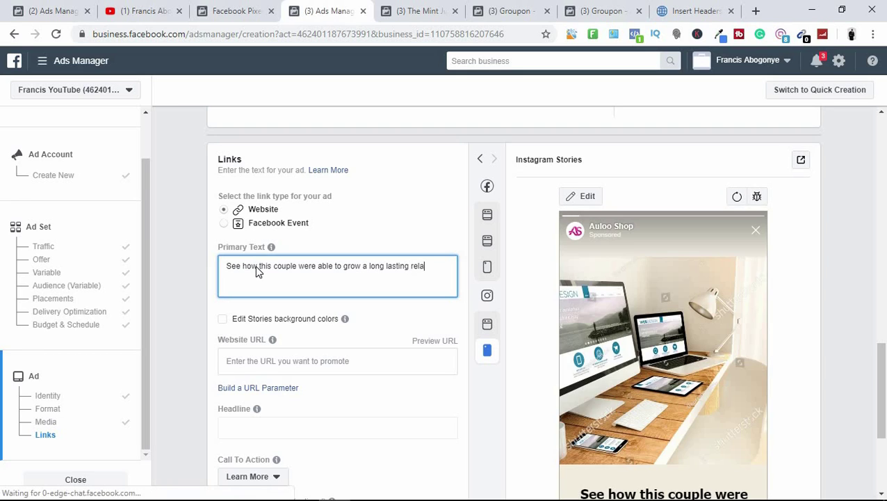
{"action": "type", "text": "tionshi"}
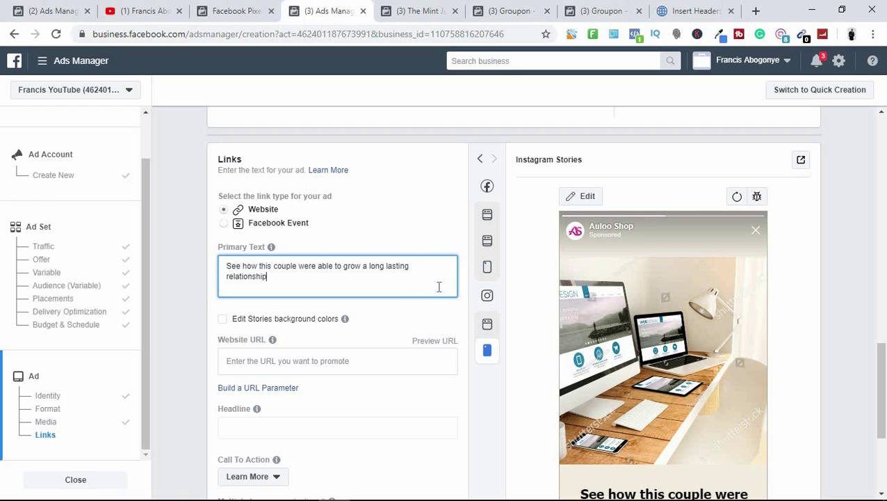
{"action": "type", "text": "p..."}
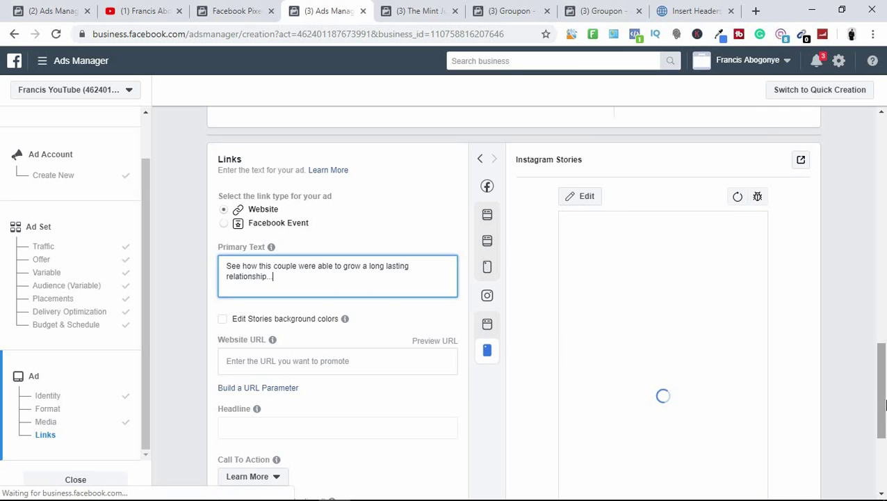
- Check how the primary text appears in the Instagram Stories, Facebook Stories and Desktop News Feed previews
{"action": "scroll", "coordinate": [885, 403], "scroll_direction": "down", "scroll_amount": 2}
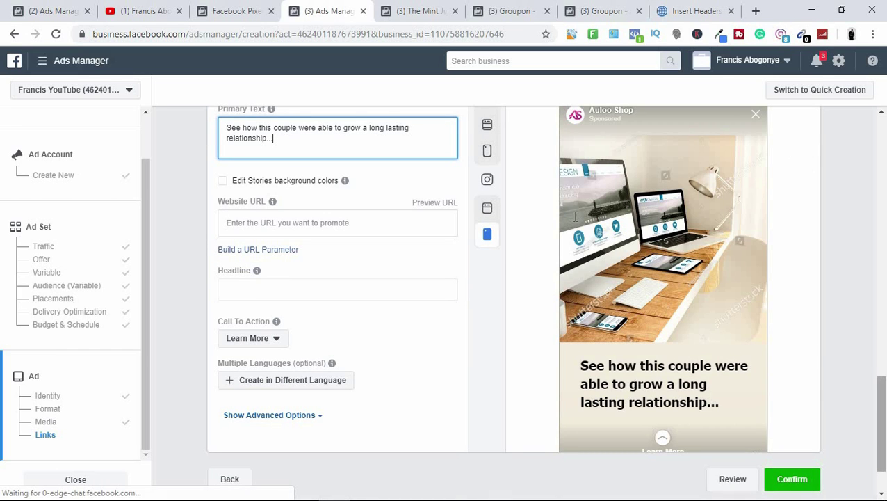
{"action": "left_click", "coordinate": [490, 153]}
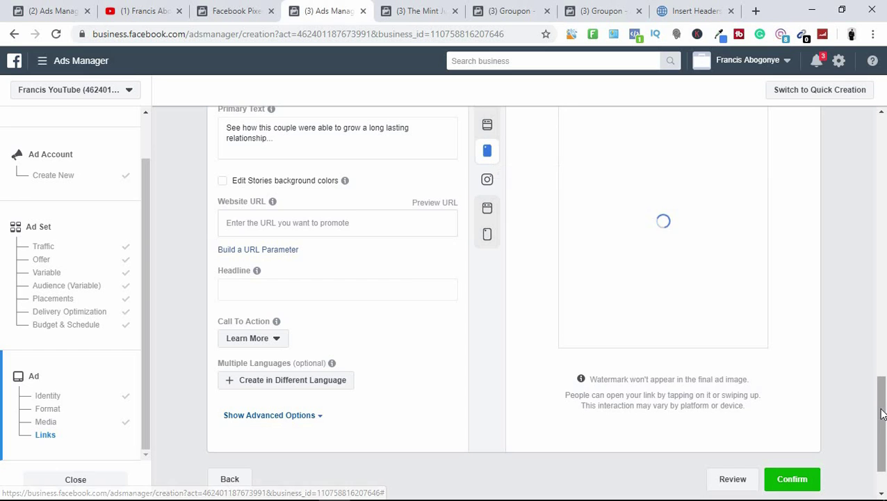
{"action": "left_click_drag", "start_coordinate": [882, 414], "coordinate": [881, 387]}
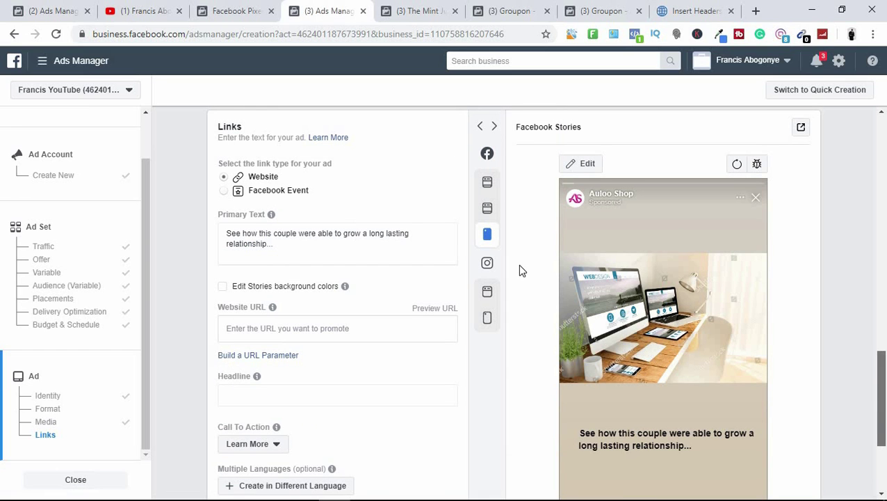
{"action": "left_click", "coordinate": [489, 180]}
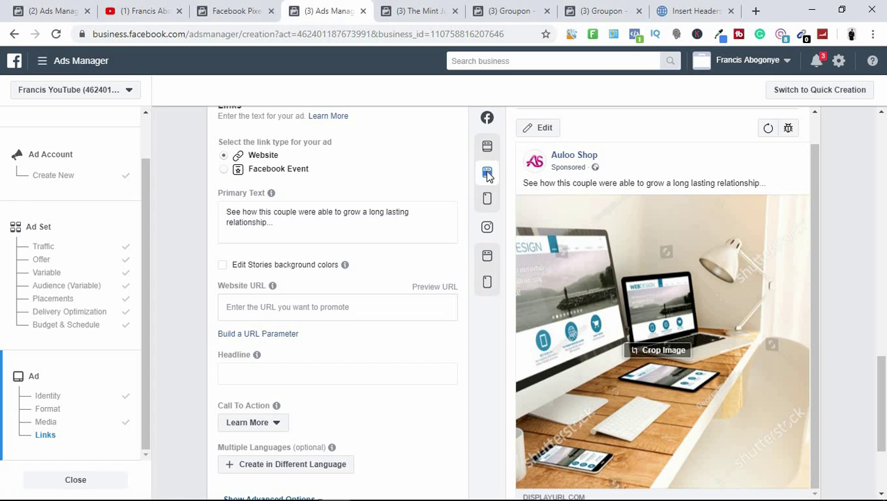
- Preview the ad with its primary text in the Facebook Stories and Mobile News Feed placements
{"action": "left_click", "coordinate": [489, 201]}
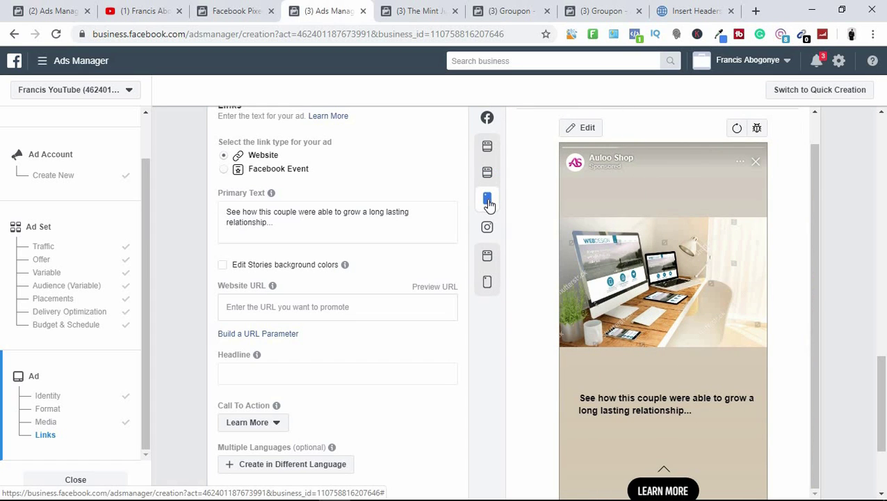
{"action": "mouse_move", "coordinate": [491, 150]}
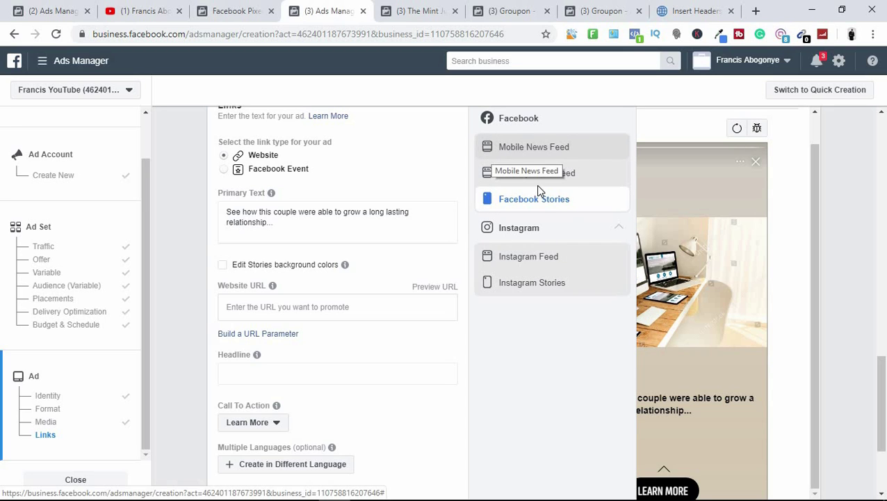
{"action": "left_click", "coordinate": [556, 153]}
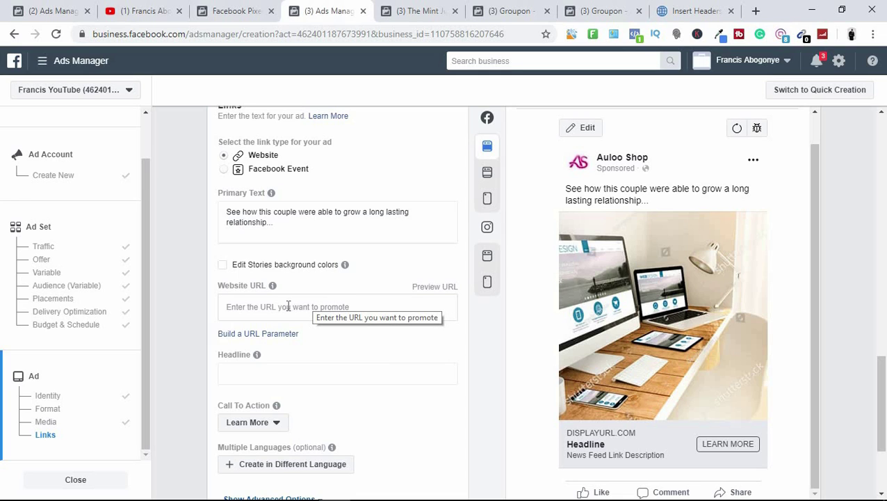
- Enter "COUPLE GOALS" as the ad's headline
{"action": "left_click", "coordinate": [248, 369]}
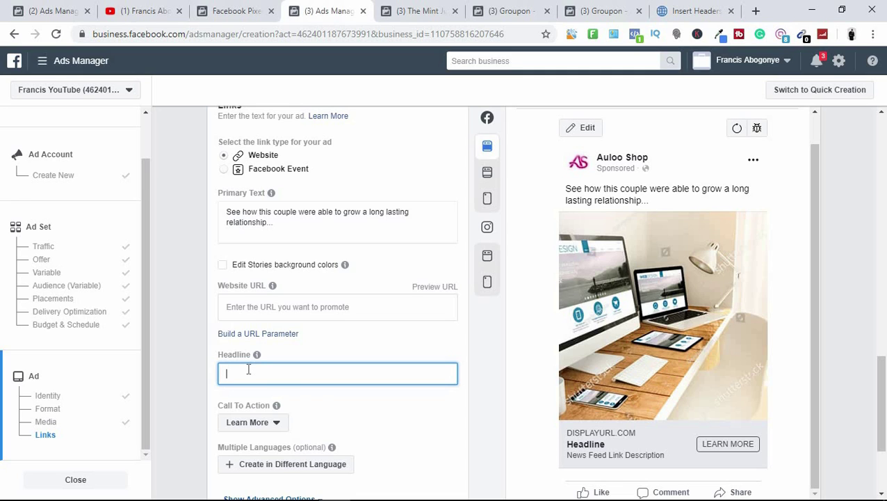
{"action": "type", "text": "COUPLE GOALS"}
{"action": "key", "text": "Tab"}
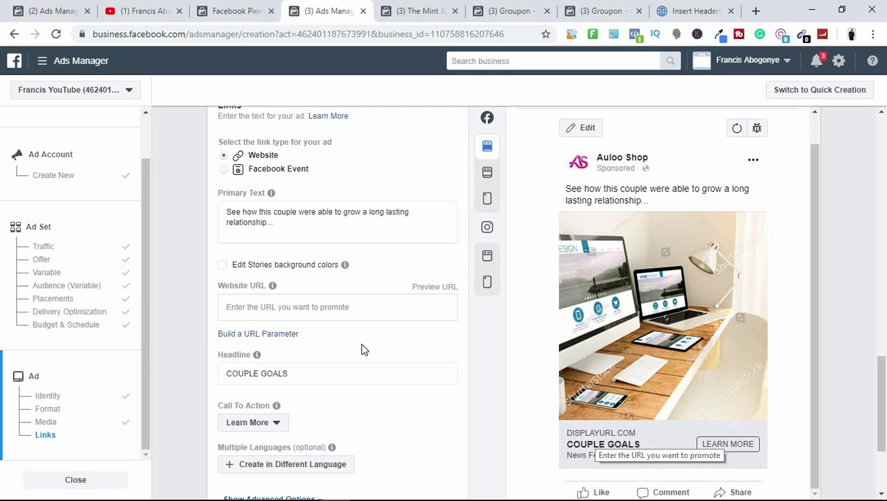
{"action": "left_click", "coordinate": [338, 310]}
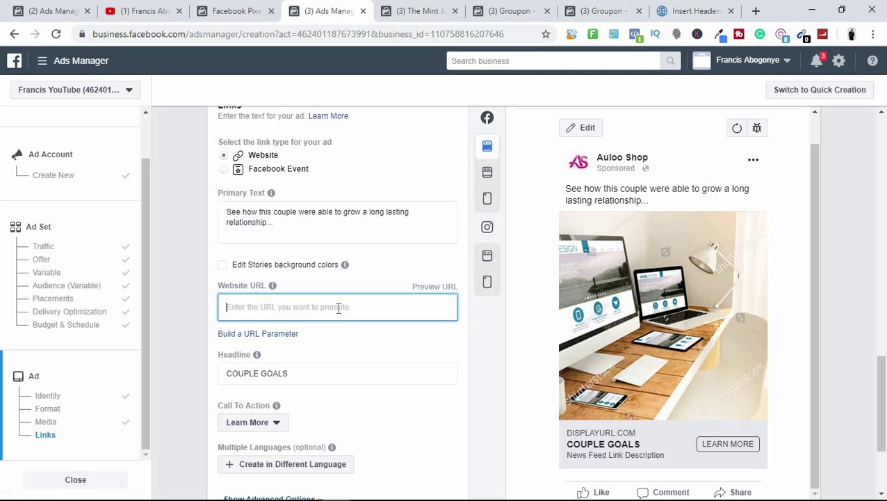
{"action": "type", "text": "https:"}
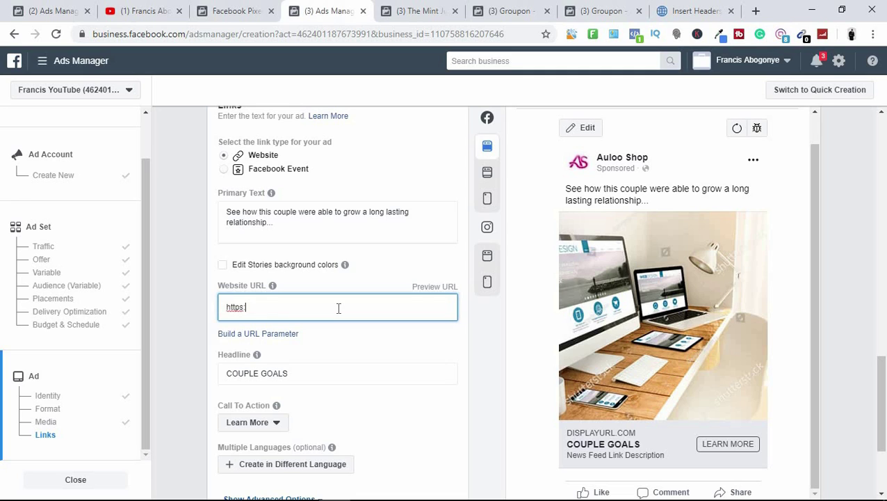
{"action": "type", "text": "love.com/couple-goals"}
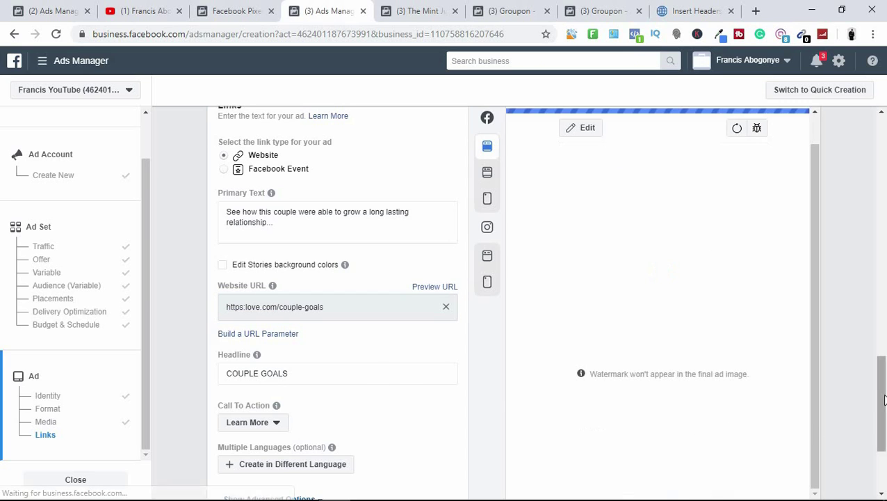
{"action": "scroll", "coordinate": [883, 409], "scroll_direction": "down", "scroll_amount": 1}
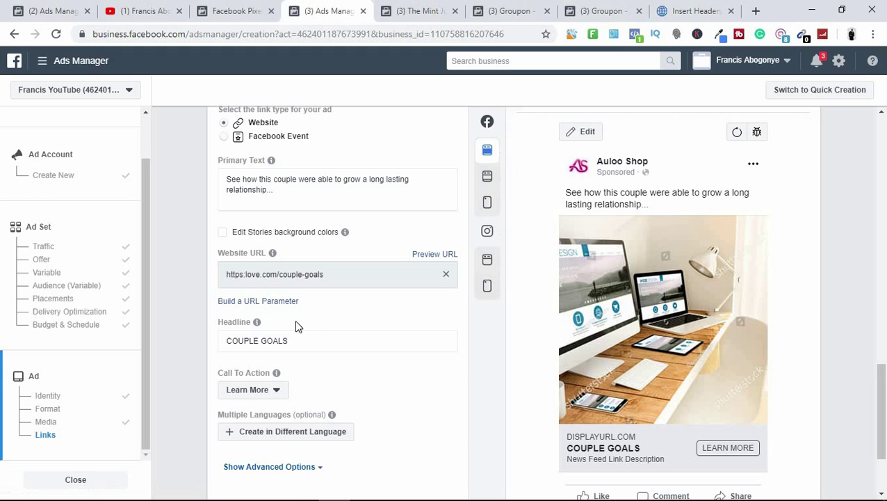
{"action": "triple_click", "coordinate": [225, 281]}
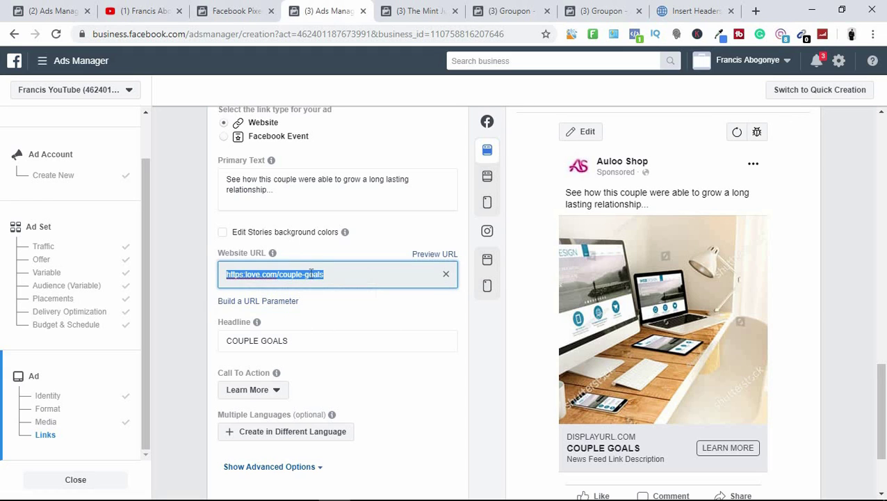
{"action": "left_click", "coordinate": [245, 274]}
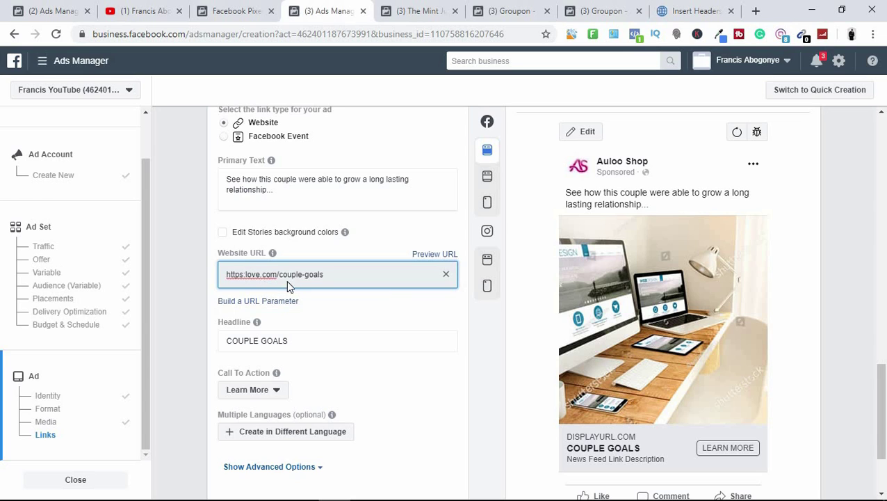
{"action": "type", "text": "//"}
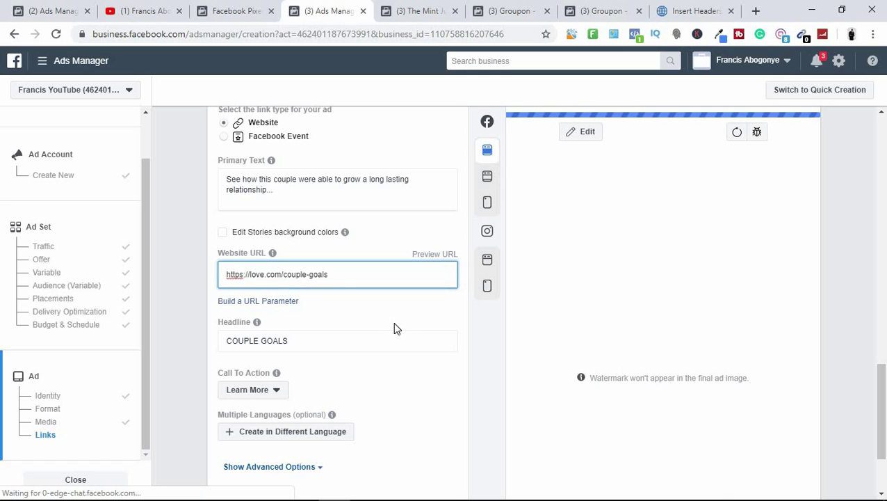
{"action": "left_click", "coordinate": [394, 328]}
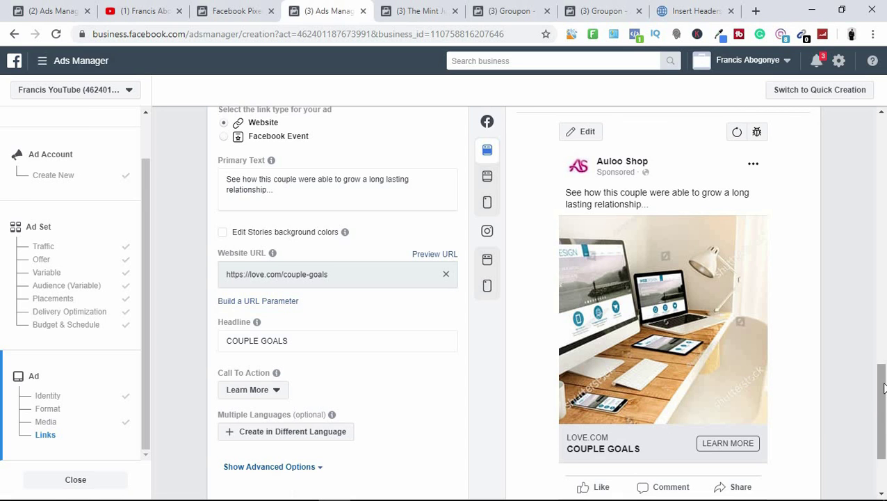
- Look through the available call-to-action options and choose Learn More for the ad
{"action": "scroll", "coordinate": [883, 411], "scroll_direction": "down", "scroll_amount": 2}
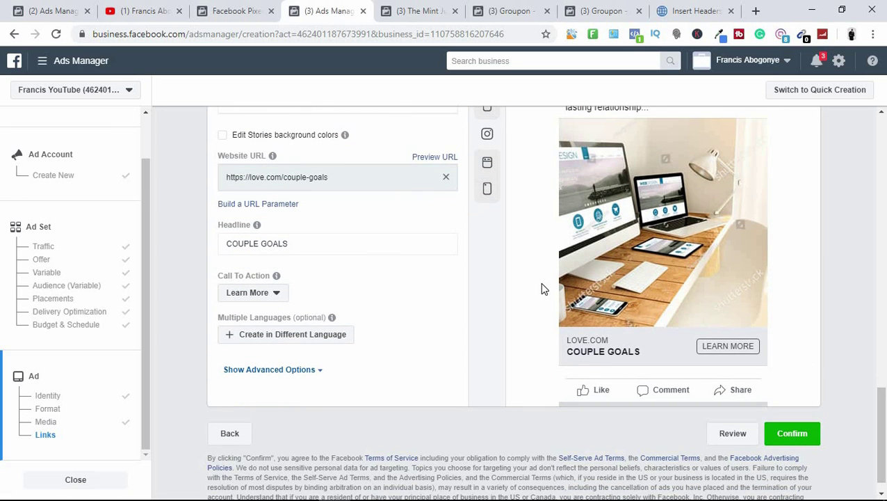
{"action": "left_click", "coordinate": [274, 293]}
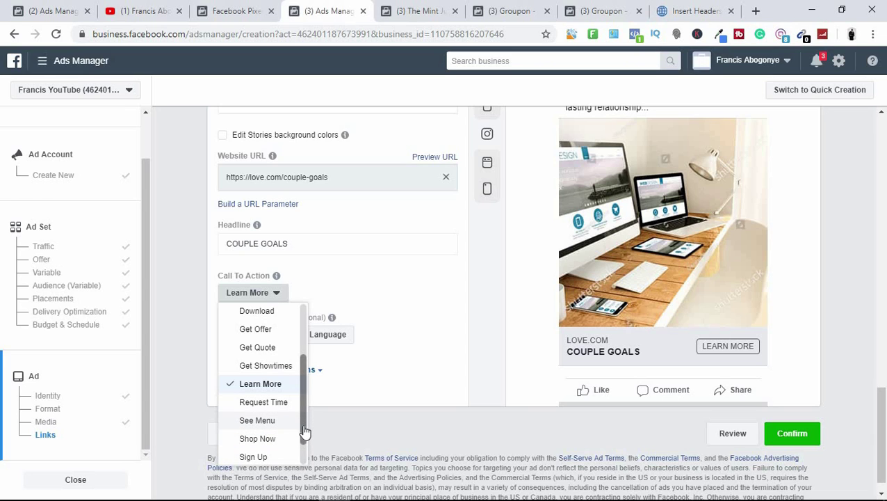
{"action": "left_click_drag", "start_coordinate": [304, 432], "coordinate": [305, 452]}
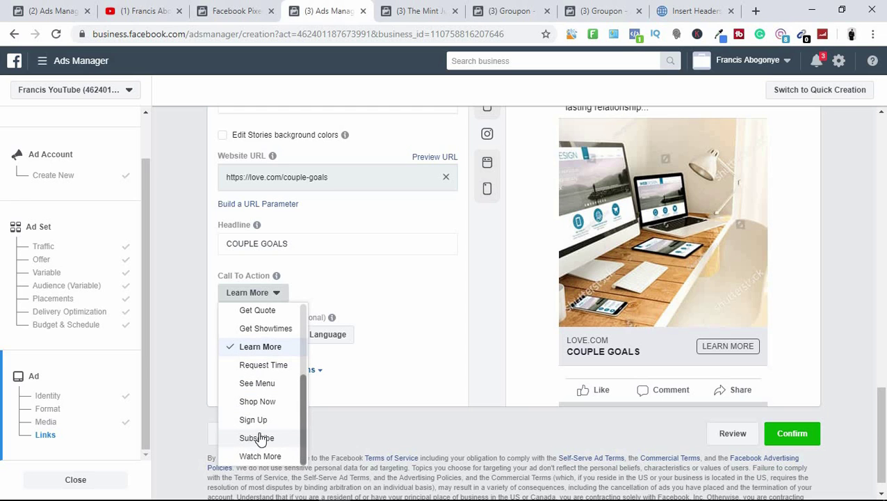
{"action": "left_click_drag", "start_coordinate": [305, 443], "coordinate": [307, 338]}
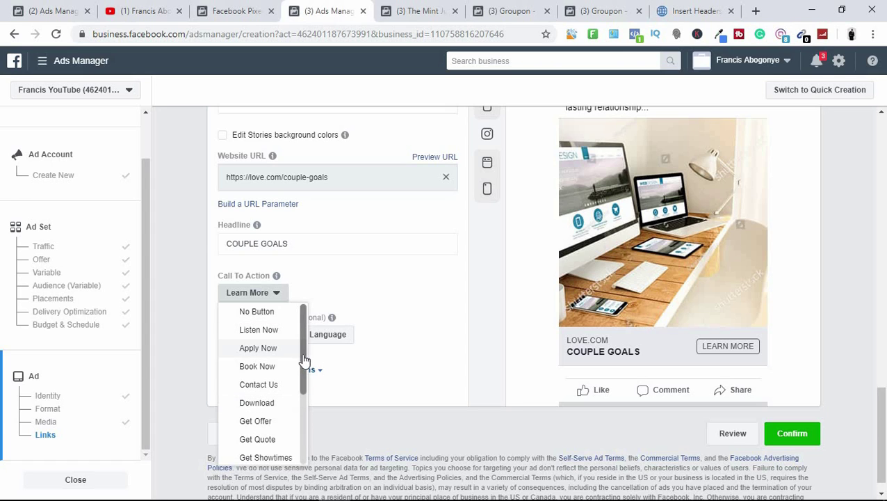
{"action": "left_click_drag", "start_coordinate": [304, 360], "coordinate": [304, 410]}
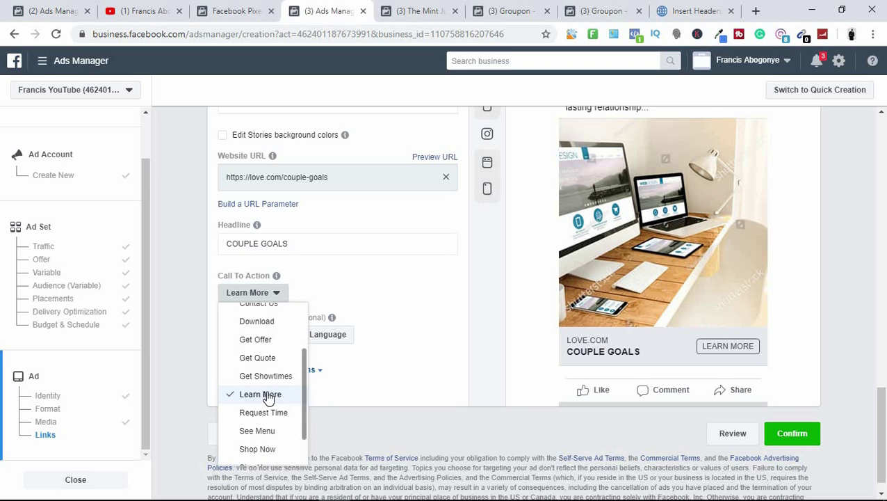
{"action": "left_click", "coordinate": [268, 395]}
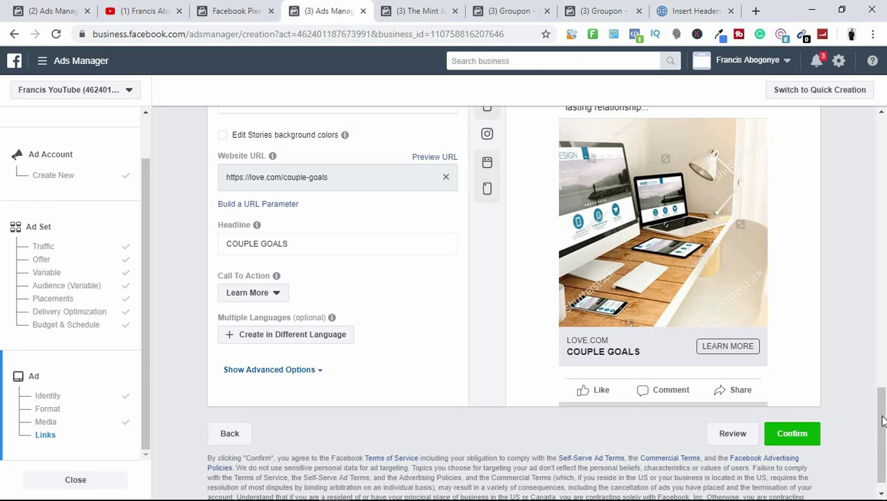
- Review the completed ad setup, from the link details back through the Identity, Format and Media sections
{"action": "mouse_move", "coordinate": [884, 430]}
{"action": "left_mouse_down"}
{"action": "mouse_move", "coordinate": [884, 386]}
{"action": "mouse_move", "coordinate": [884, 428]}
{"action": "left_mouse_up"}
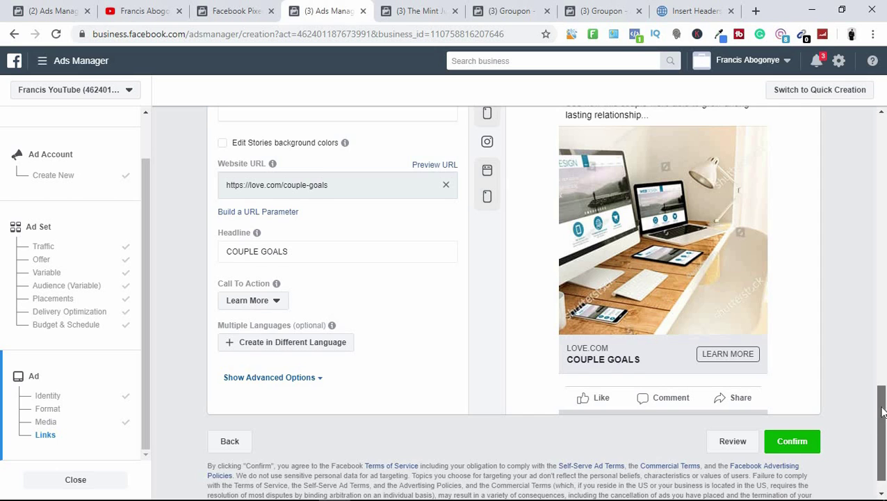
{"action": "scroll", "coordinate": [880, 418], "scroll_direction": "up", "scroll_amount": 1}
{"action": "scroll", "coordinate": [881, 426], "scroll_direction": "down", "scroll_amount": 1}
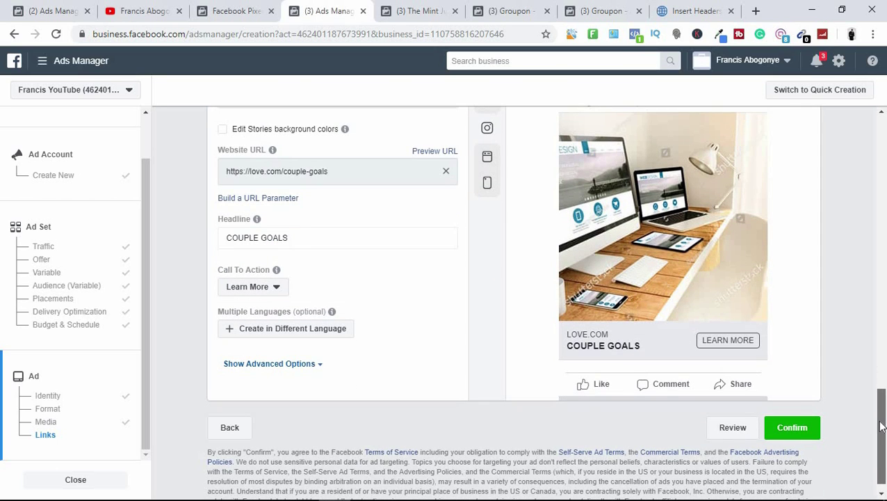
{"action": "left_click_drag", "start_coordinate": [881, 427], "coordinate": [884, 237]}
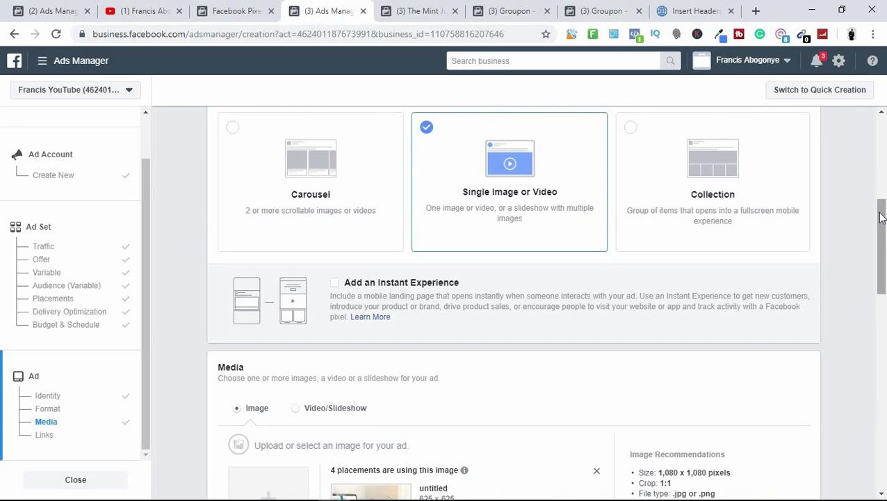
{"action": "scroll", "coordinate": [881, 215], "scroll_direction": "up", "scroll_amount": 5}
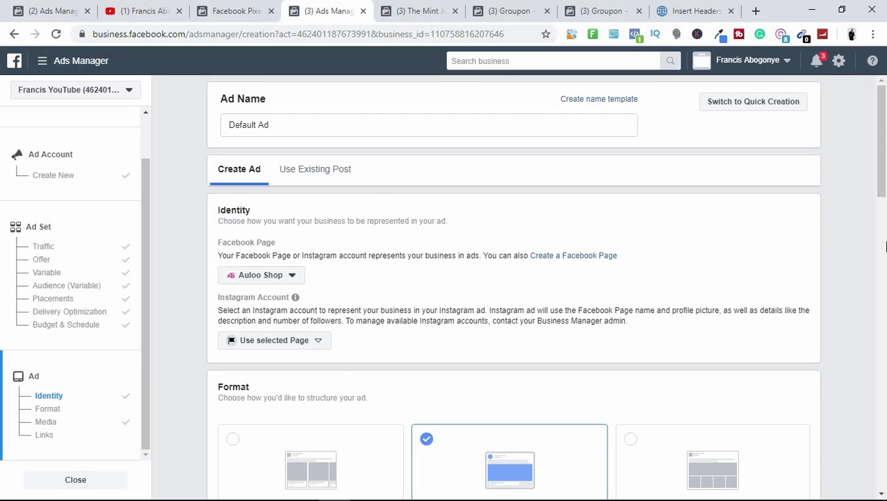
{"action": "left_click_drag", "start_coordinate": [883, 204], "coordinate": [878, 333]}
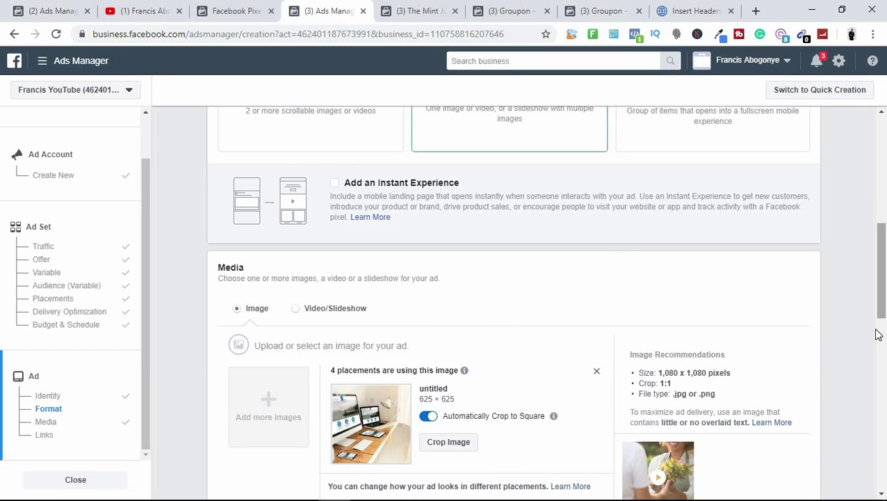